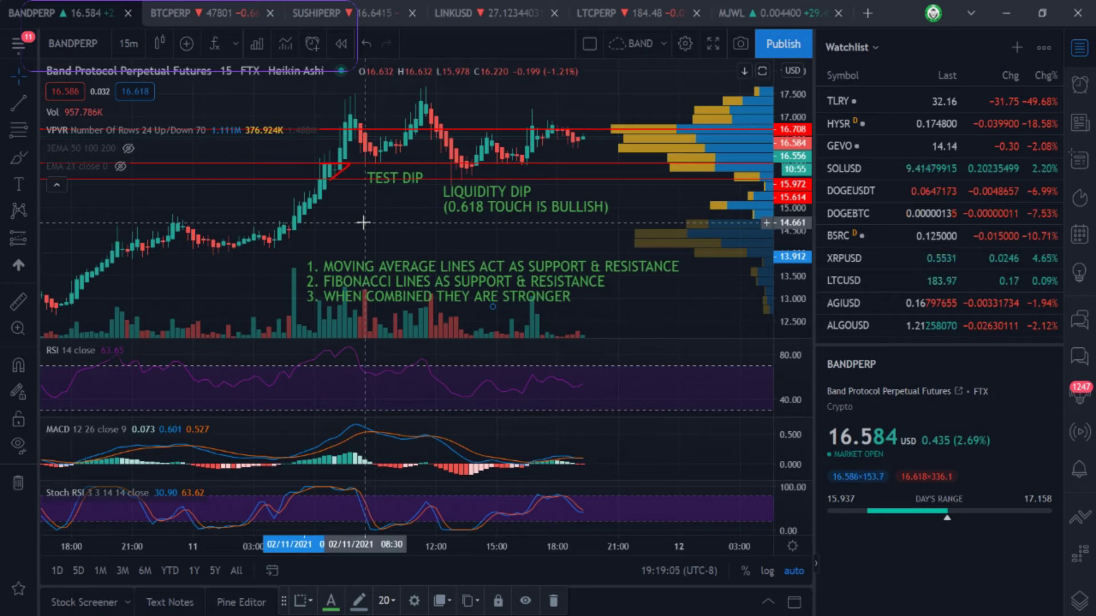
Switch the BANDPERP chart to the 1-day interval and look over the price action of January and February.
text(1D)
key(Return)
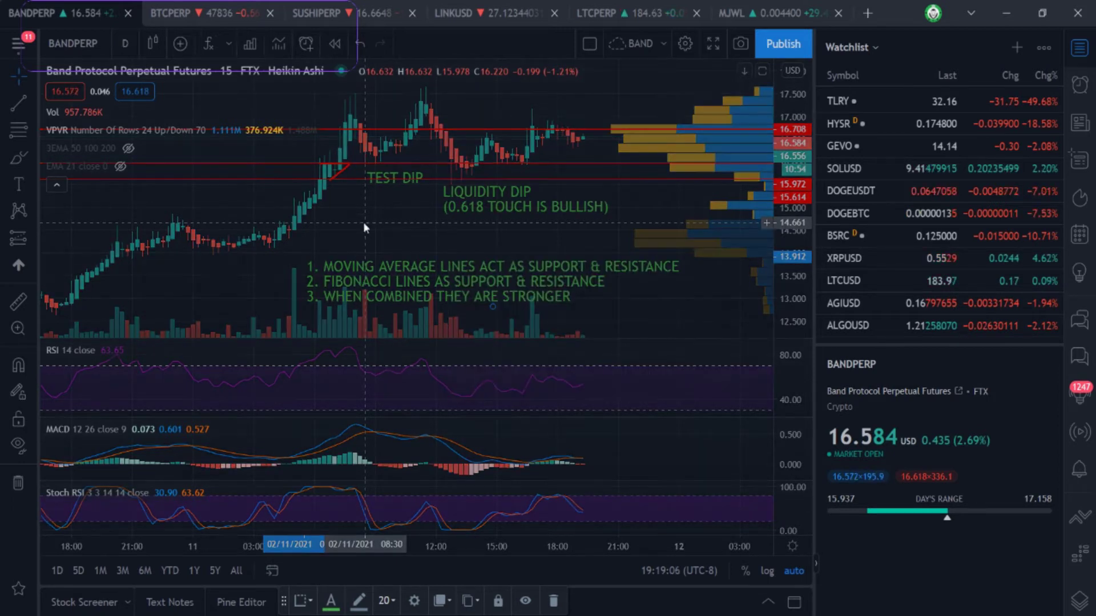
scroll(402, 216, up, 3)
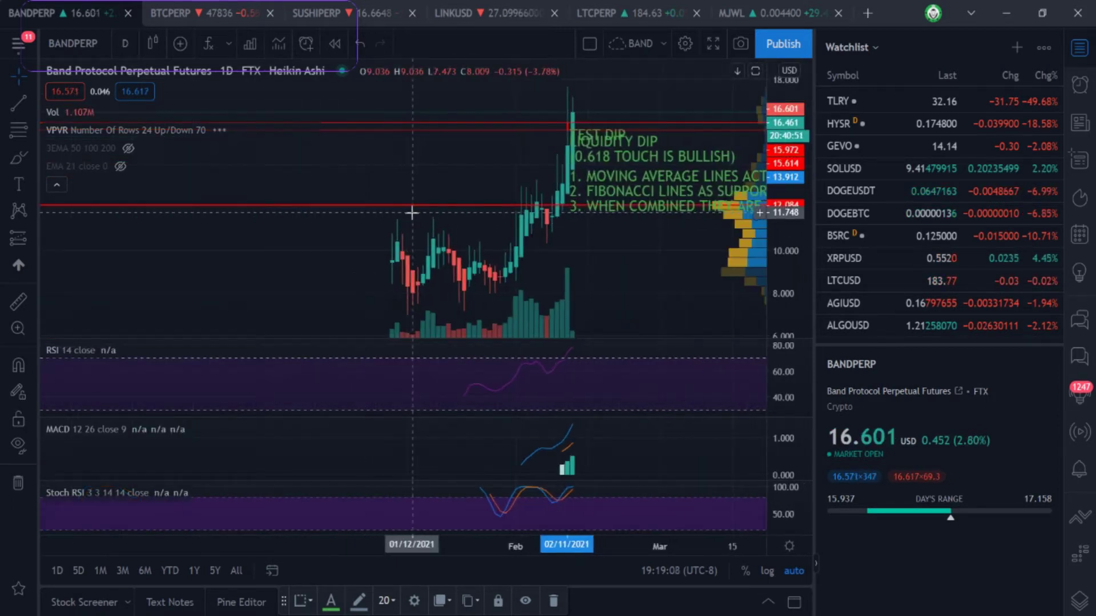
scroll(411, 213, up, 4)
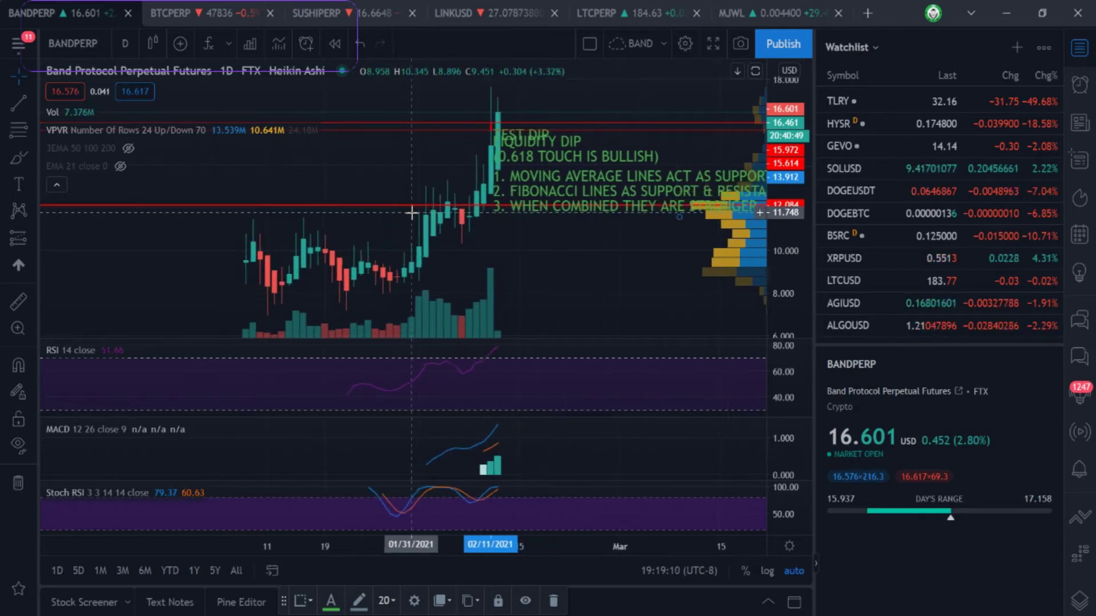
scroll(411, 213, up, 1)
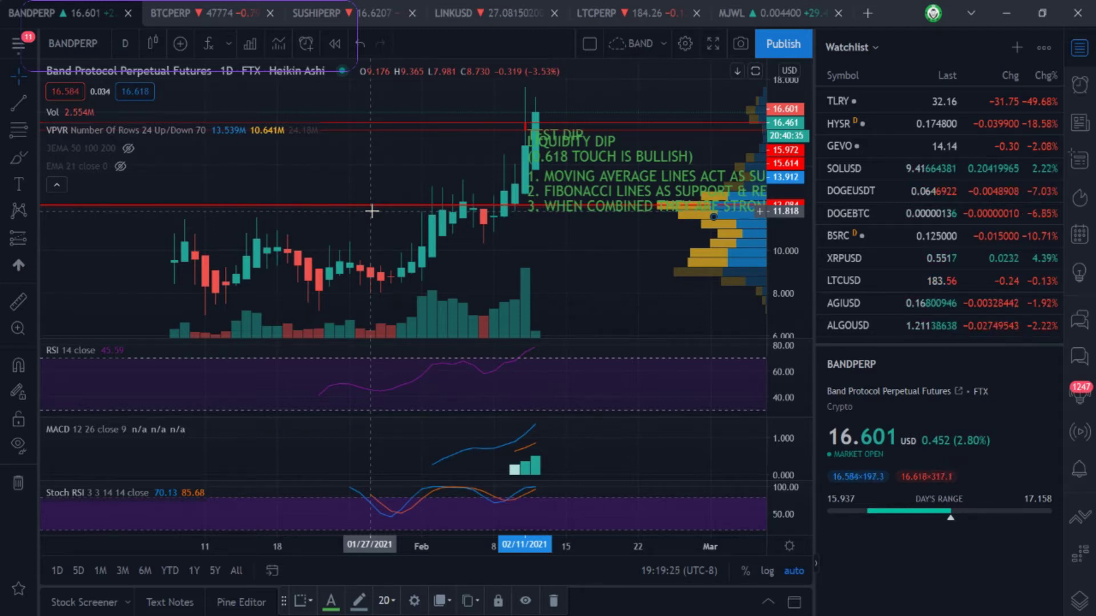
Set the chart interval back to 15 minutes, with the TEST DIP and LIQUIDITY DIP labels in view.
text(15)
key(Return)
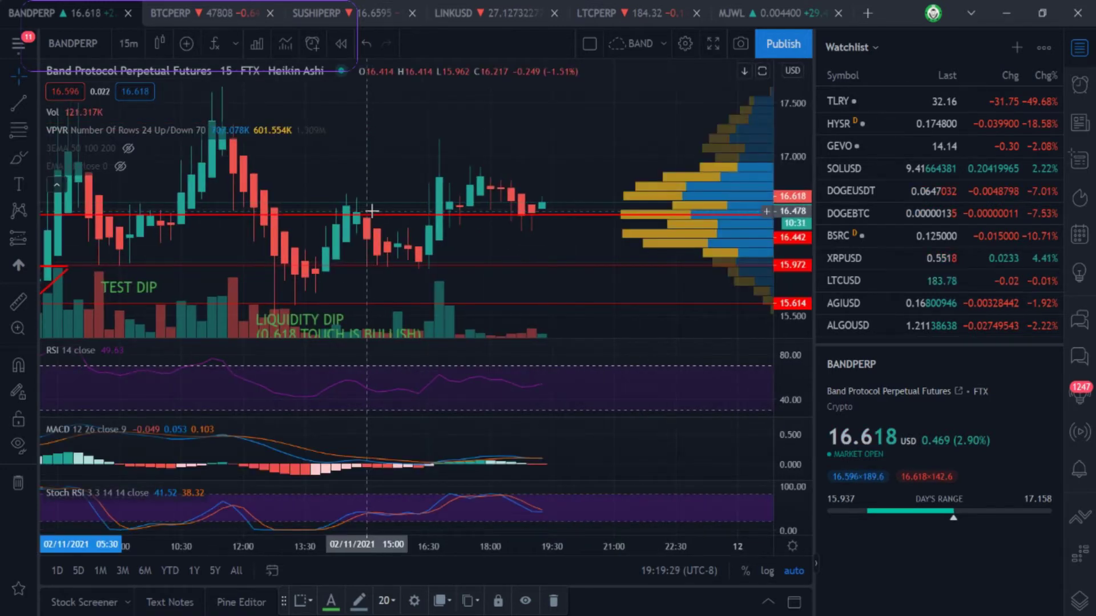
scroll(371, 211, down, 2)
scroll(372, 211, down, 3)
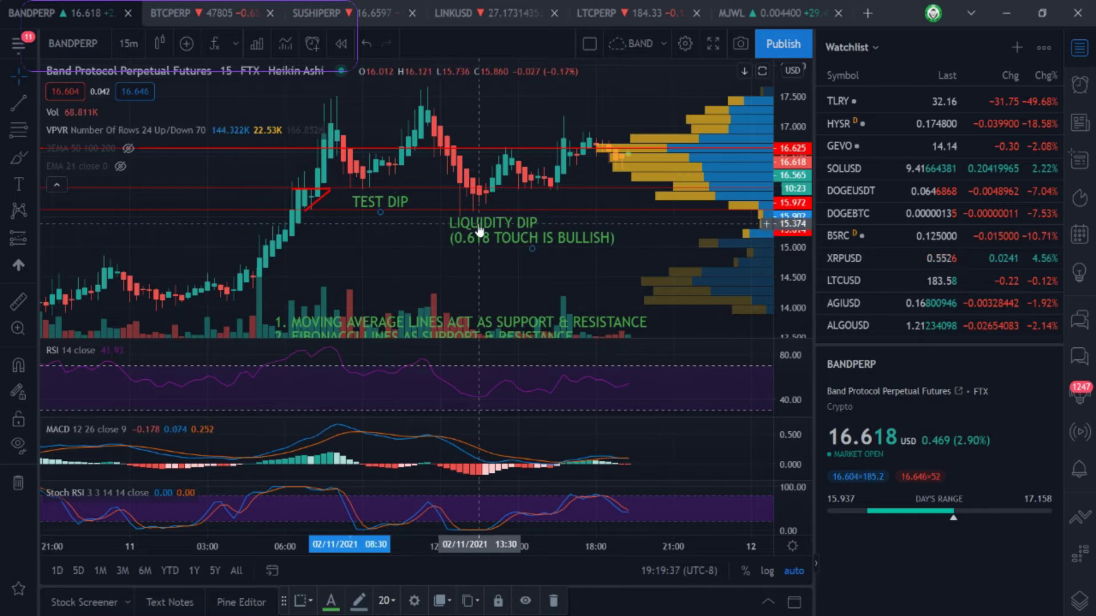
Reposition the LIQUIDITY DIP label just below its dip and raise the numbered support-and-resistance note clear of the RSI pane.
drag(480, 224, 473, 231)
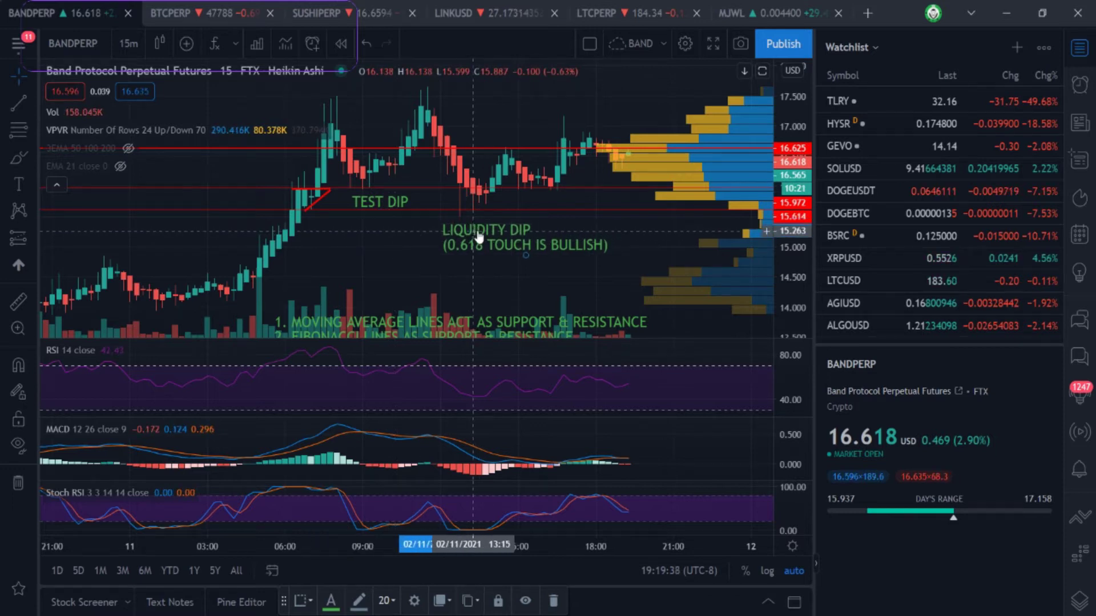
drag(484, 237, 491, 235)
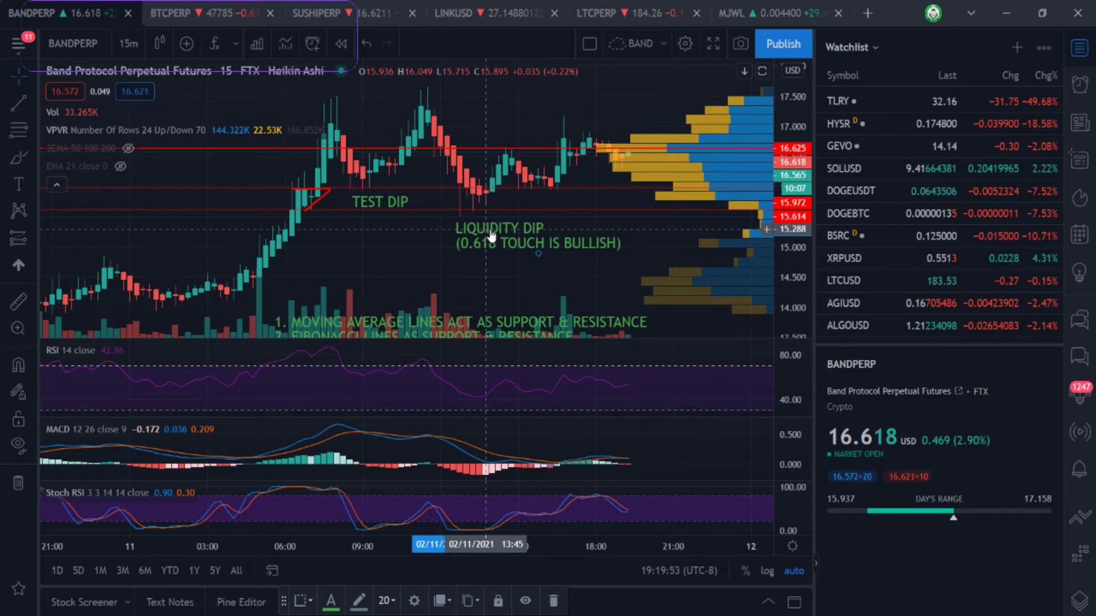
scroll(491, 234, right, 5)
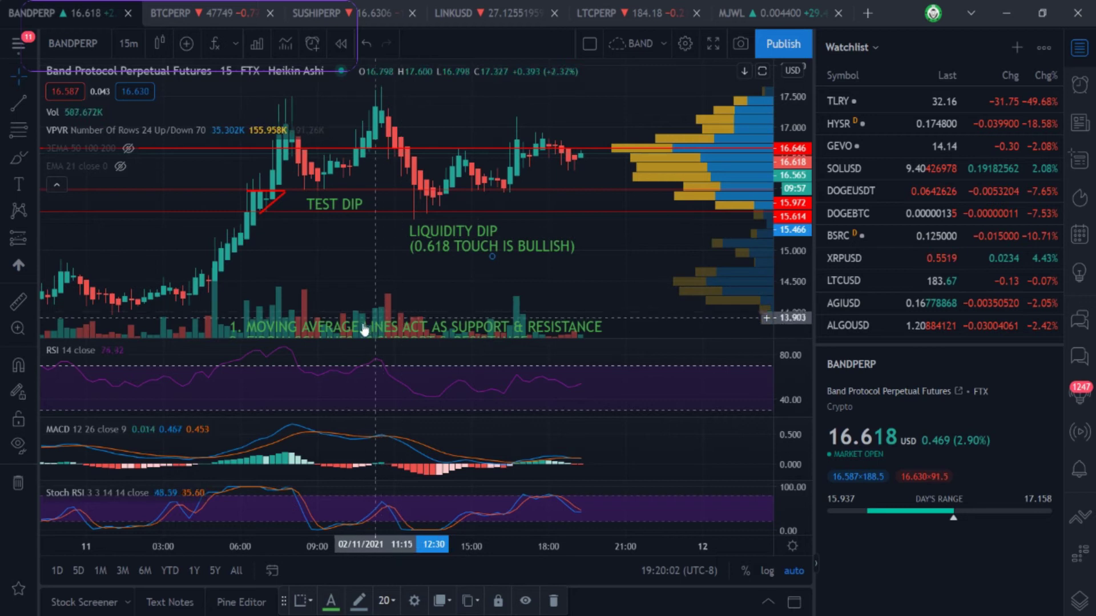
drag(357, 331, 389, 281)
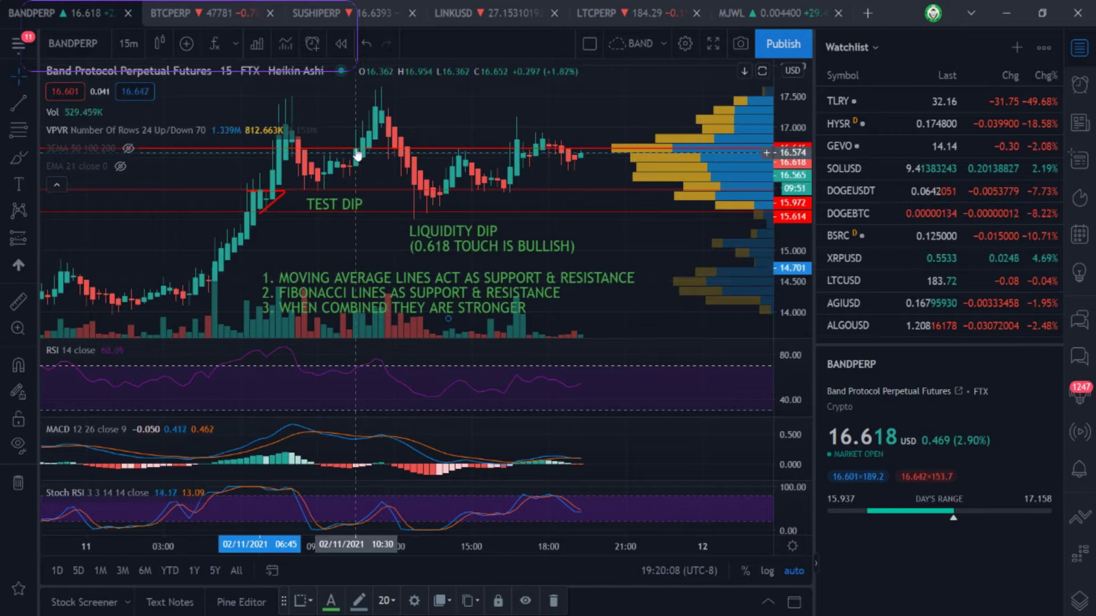
click(161, 45)
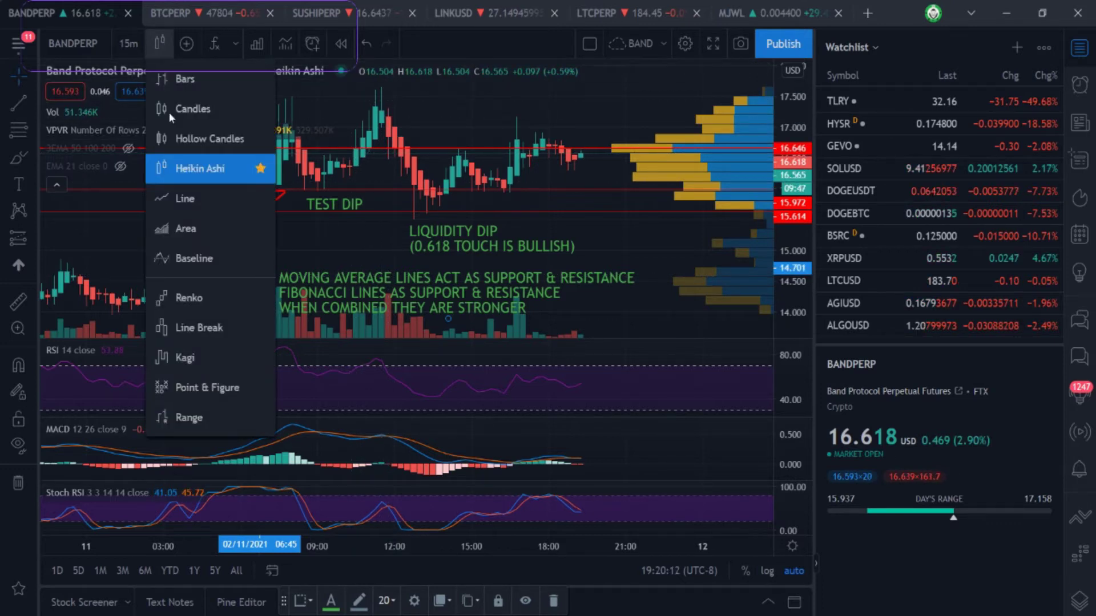
click(107, 227)
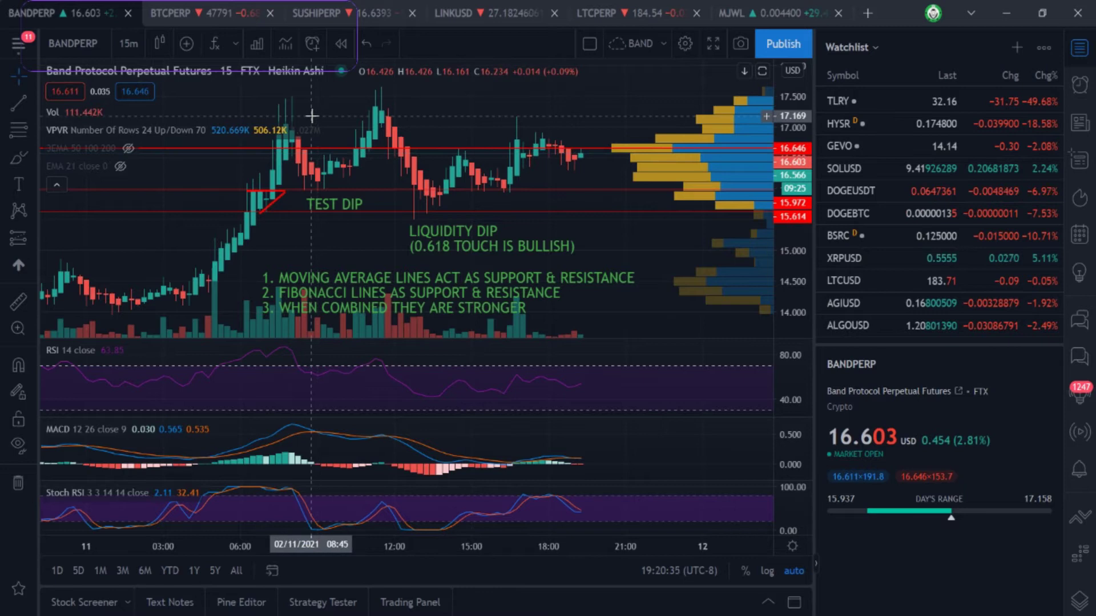
Switch the chart to the 5-minute interval and examine the Heikin Ashi candles of February 11.
key(5)
key(Return)
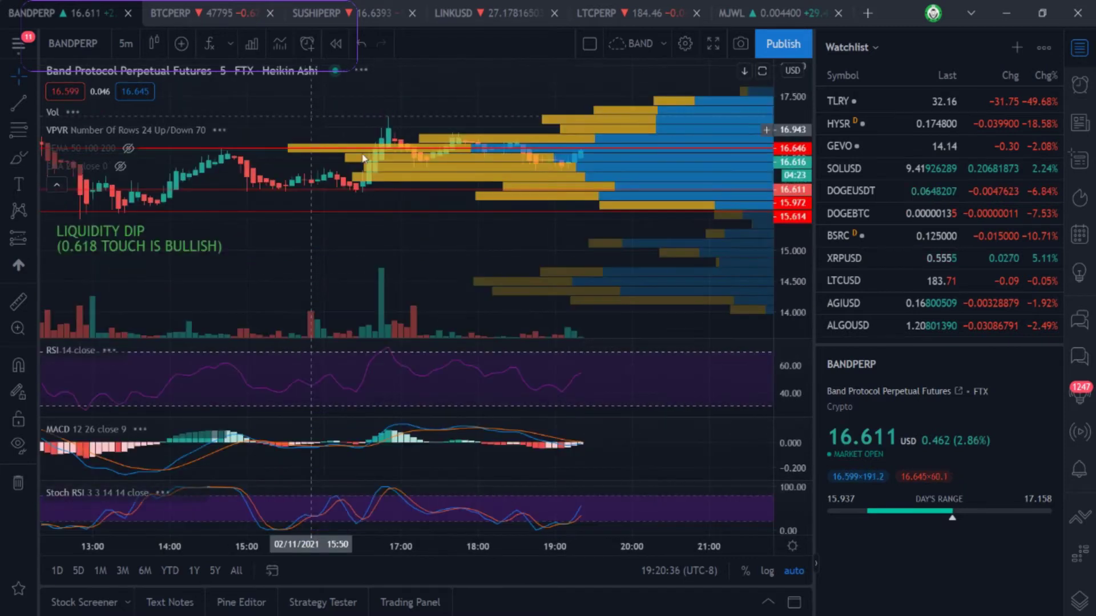
scroll(382, 187, down, 5)
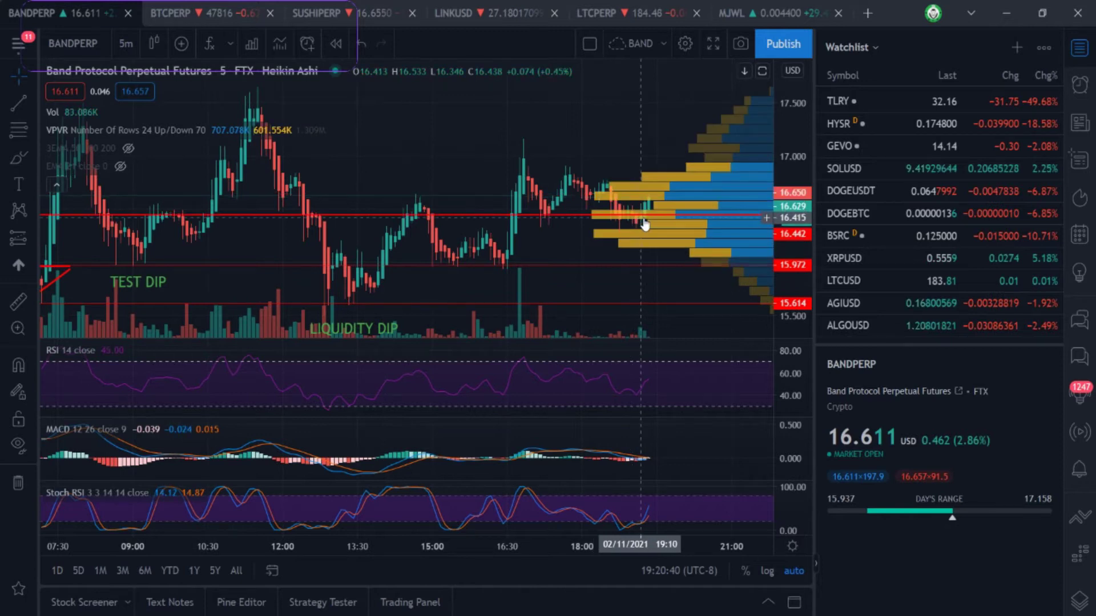
scroll(642, 222, right, 3)
scroll(644, 224, down, 2)
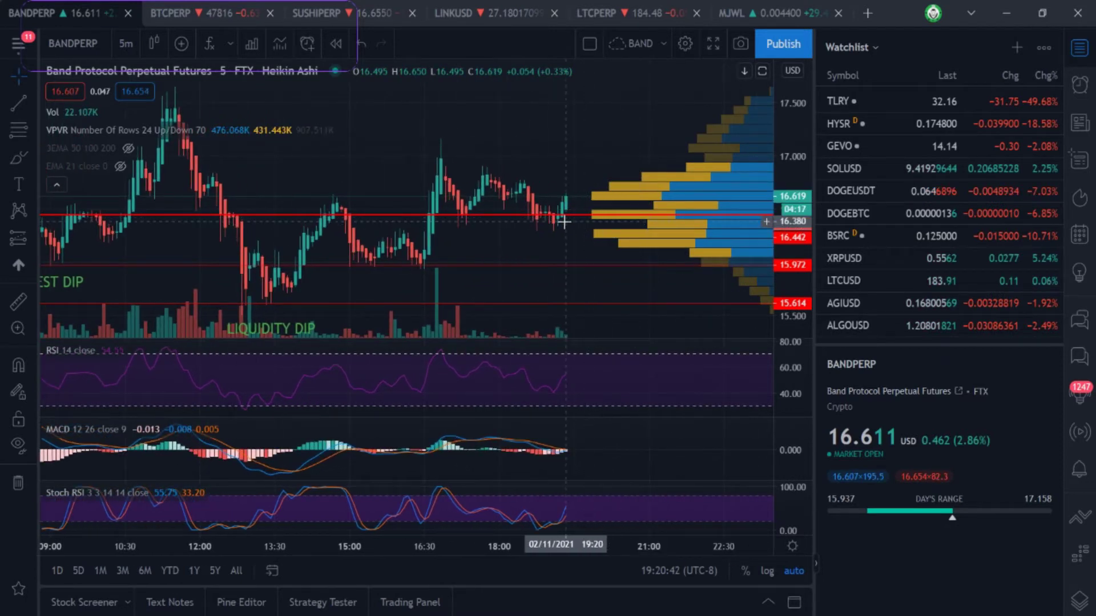
scroll(563, 221, down, 3)
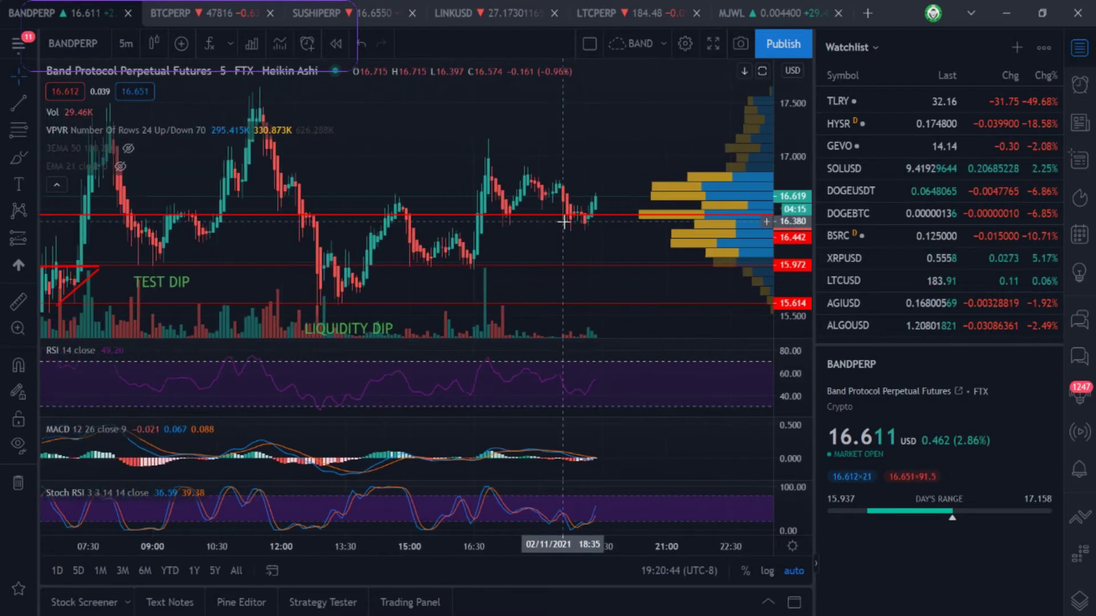
Set the chart interval to 15 minutes and move the numbered support-and-resistance note lower, clear of the LIQUIDITY DIP label.
text(15)
key(Return)
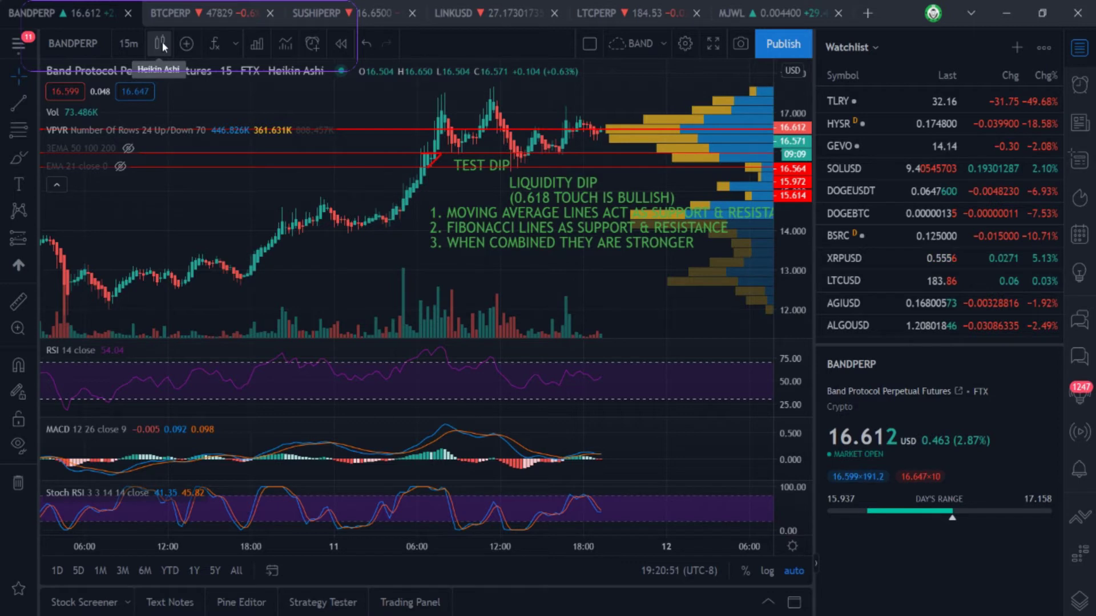
drag(465, 217, 438, 244)
double_click(424, 247)
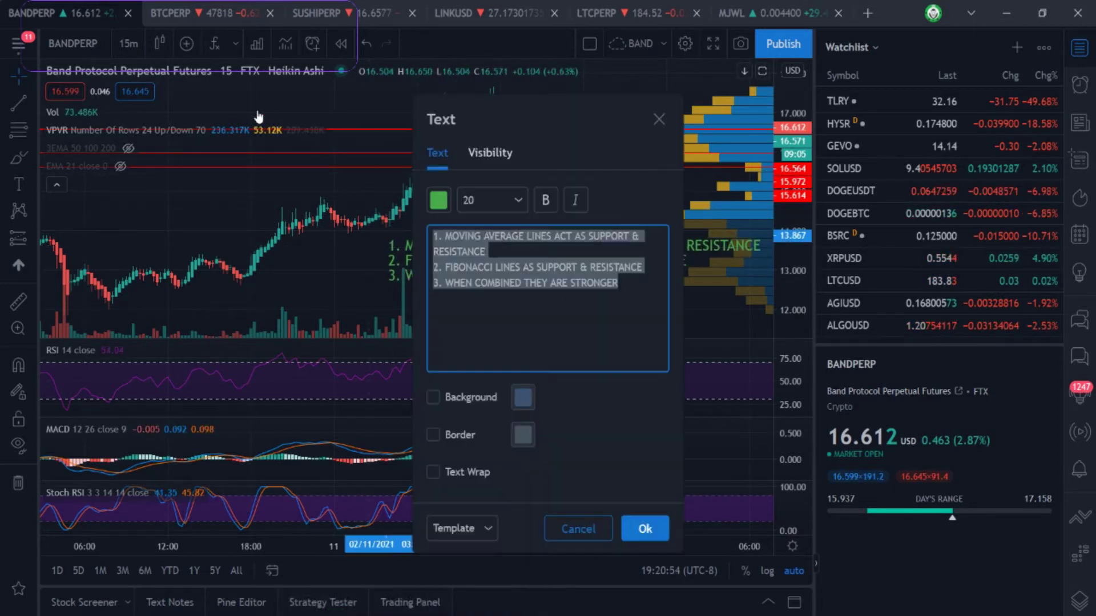
click(455, 117)
key(Escape)
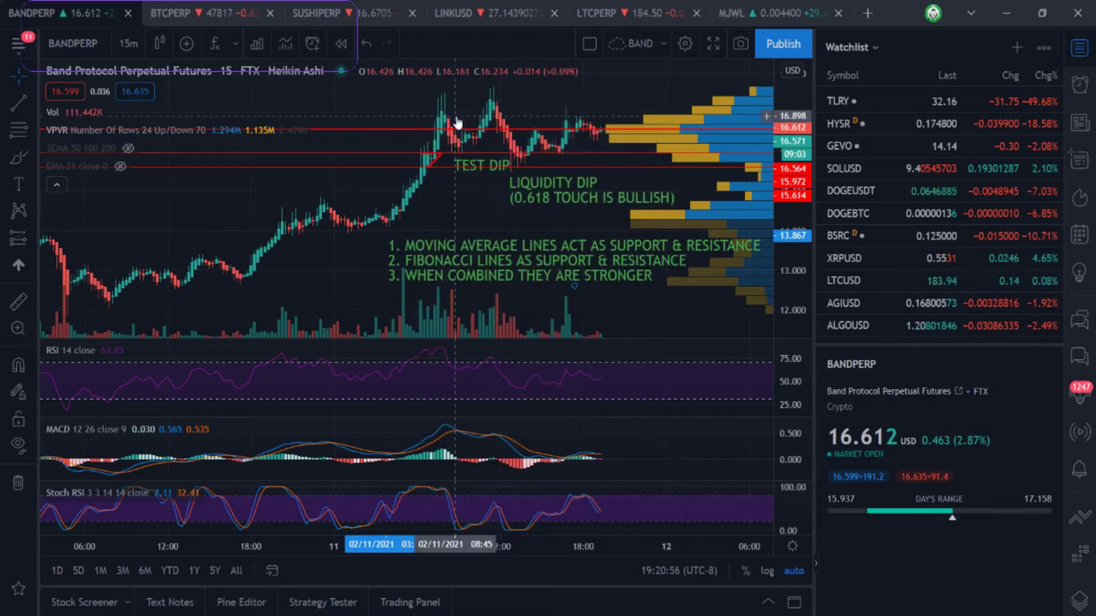
Change the chart type from Heikin Ashi to Candles and view the 15-minute price action up to the latest bars.
click(161, 49)
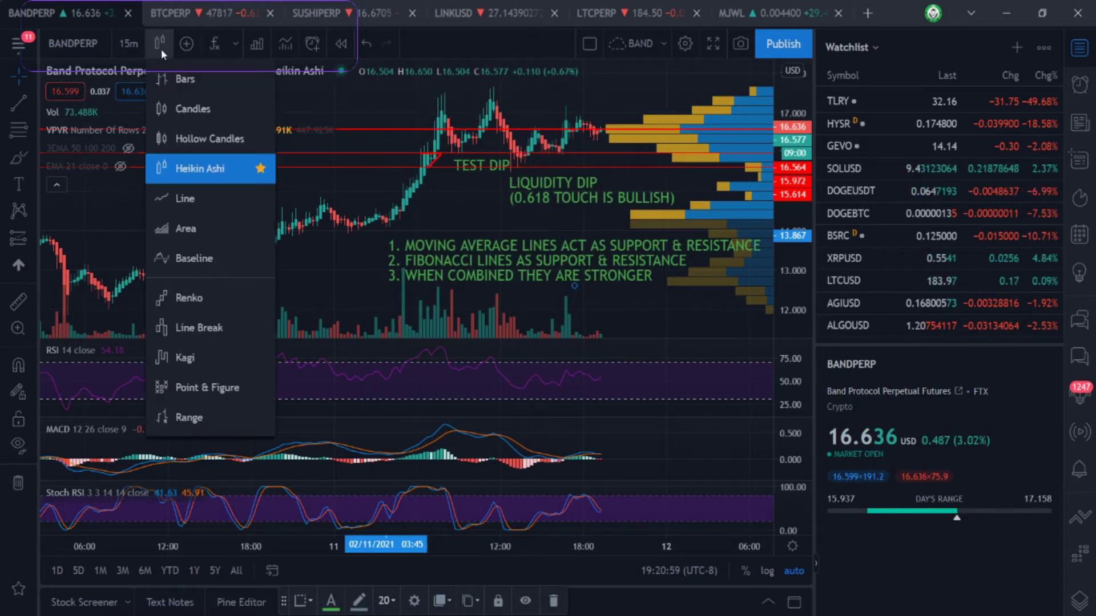
click(190, 110)
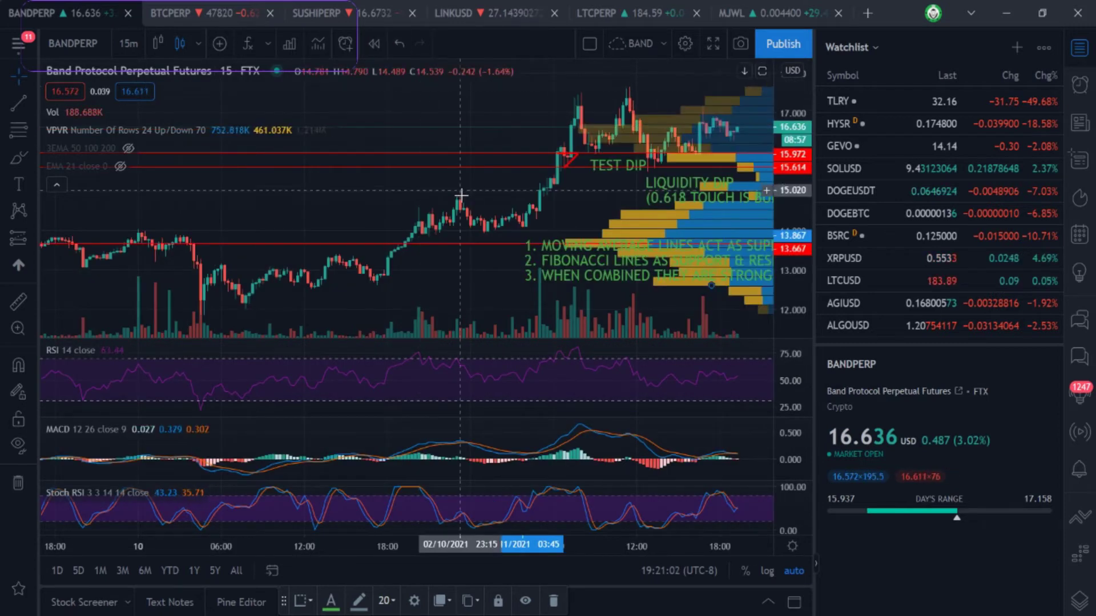
drag(461, 194, 340, 190)
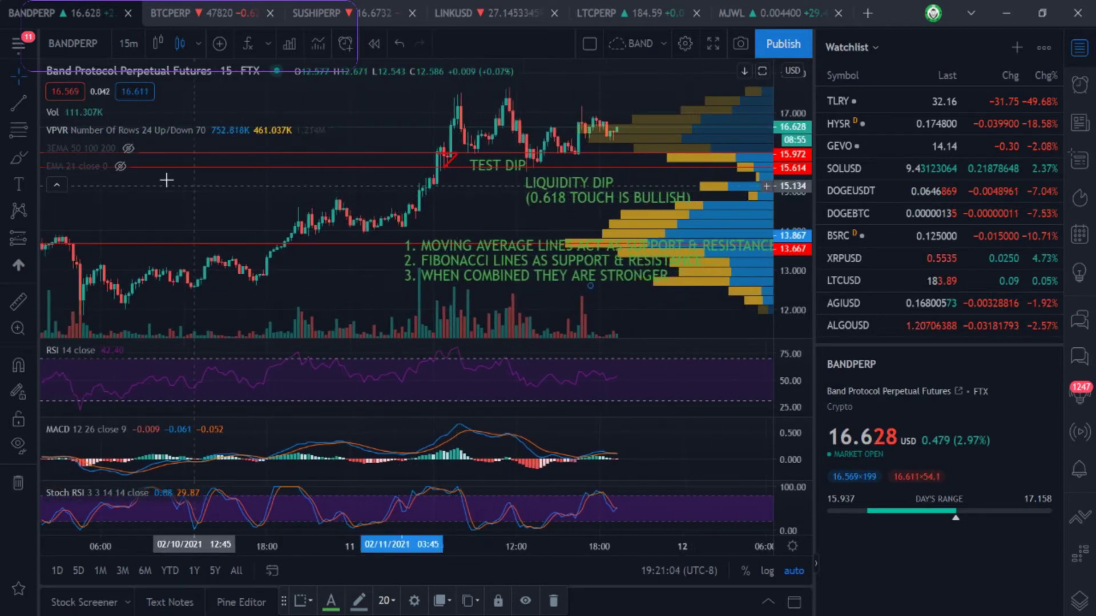
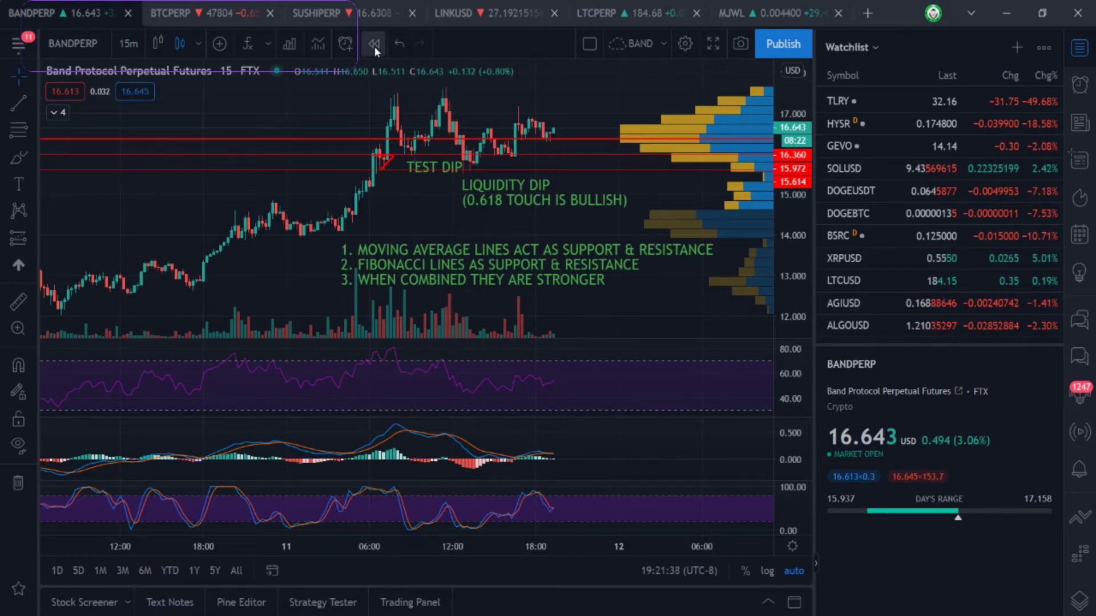
Set the chart interval to 5 minutes and change the chart type back to Heikin Ashi.
key(5)
key(Return)
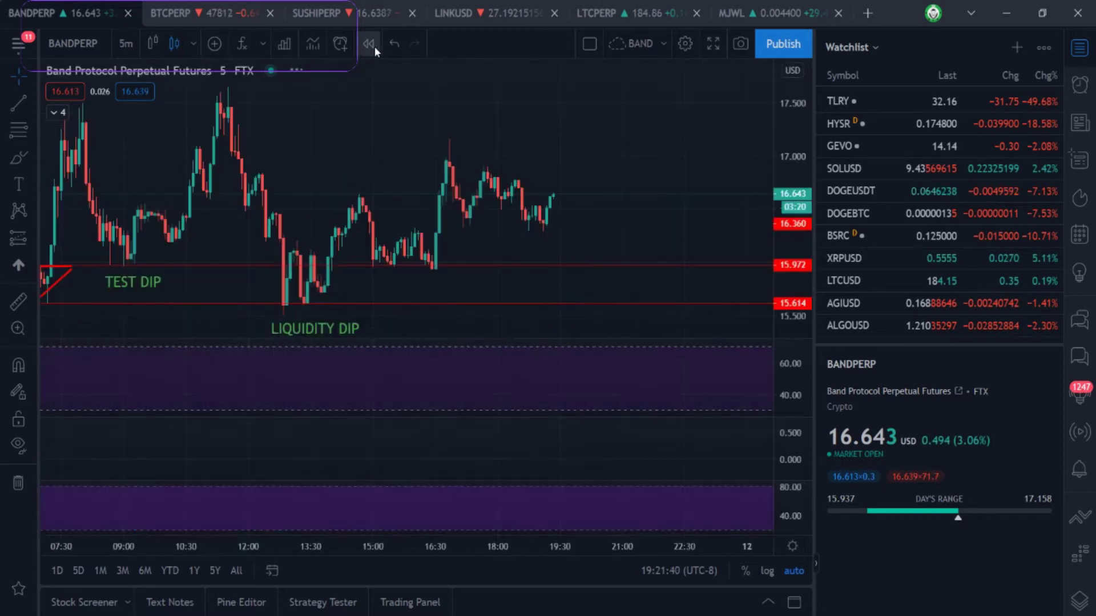
scroll(428, 154, down, 3)
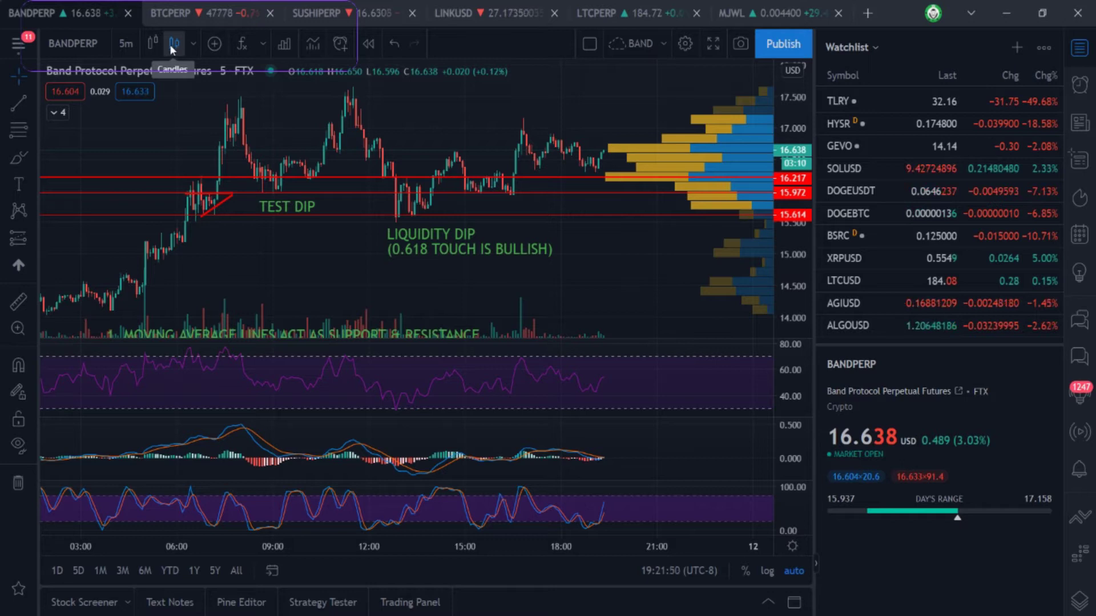
click(150, 44)
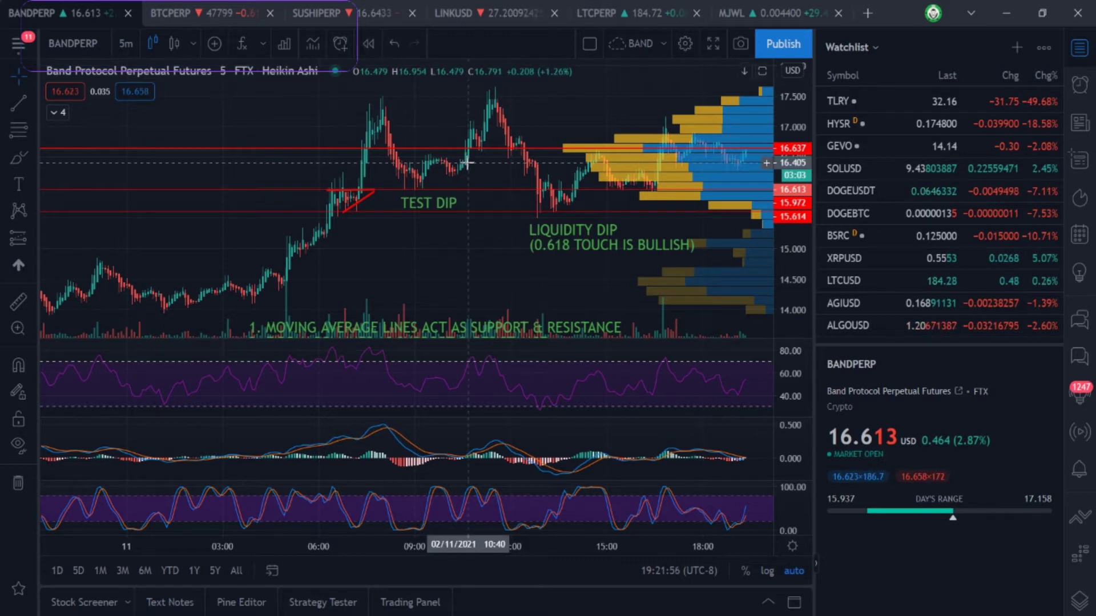
Examine the 5-minute Heikin Ashi trend from the latest bars of February 11 back to early February 10.
drag(476, 163, 467, 163)
scroll(467, 163, right, 5)
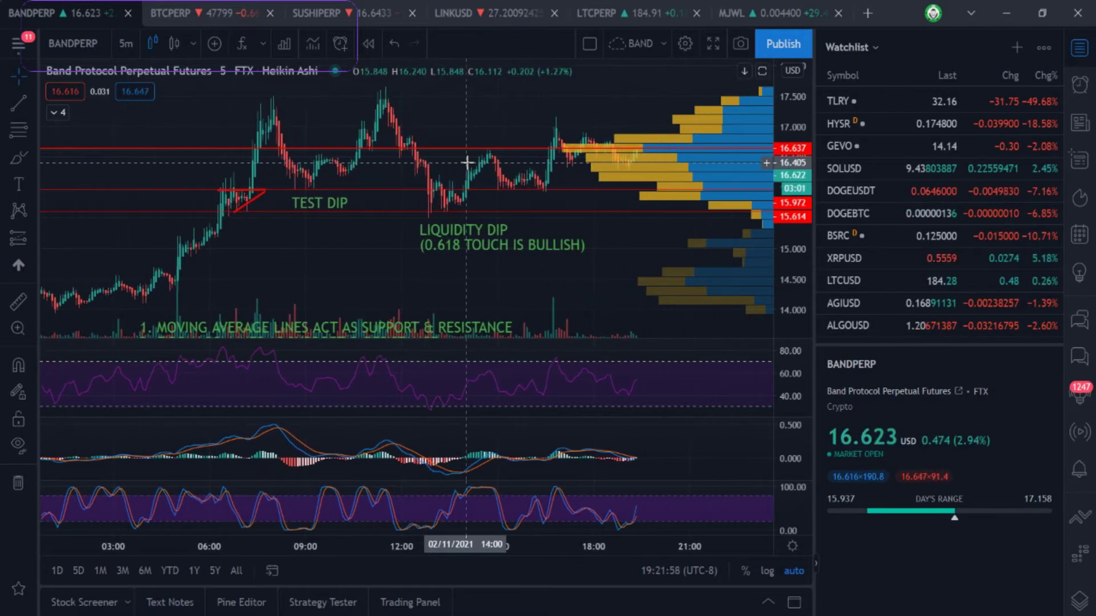
scroll(467, 162, down, 3)
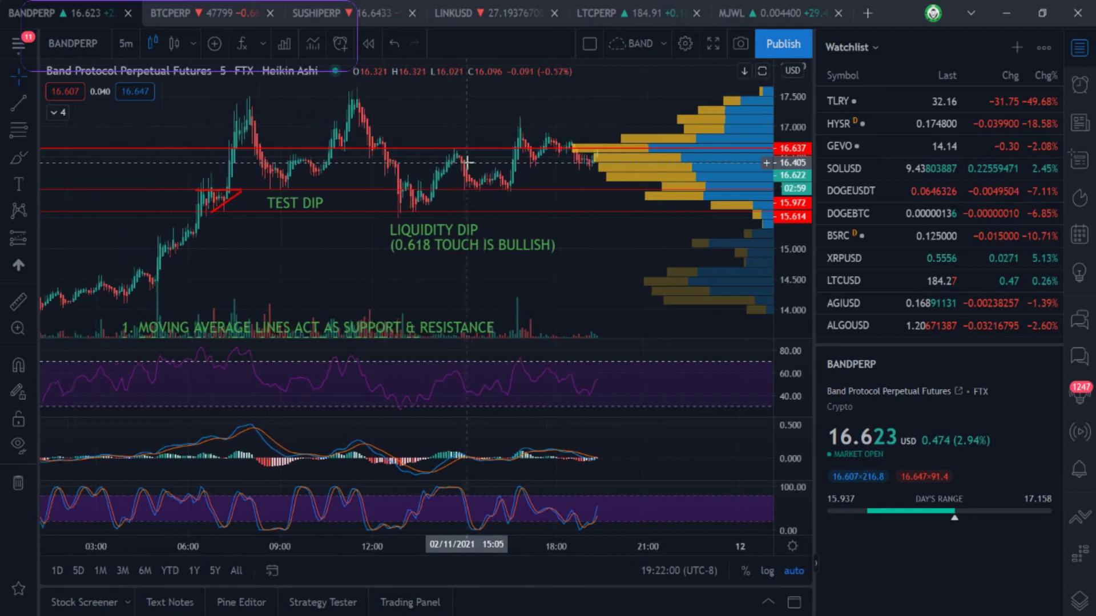
scroll(467, 163, up, 3)
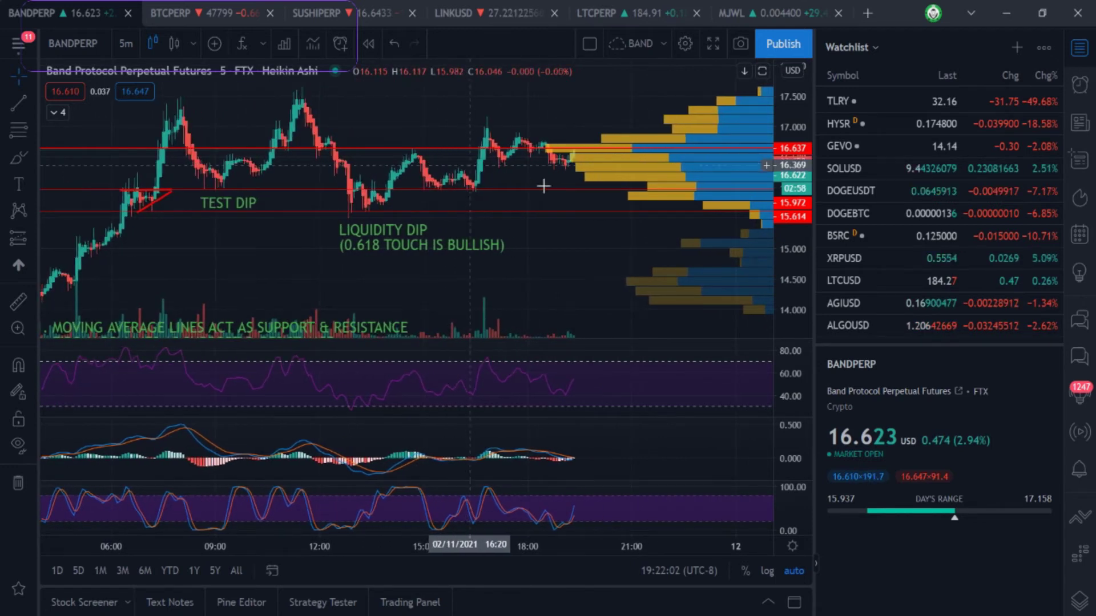
scroll(583, 234, down, 1)
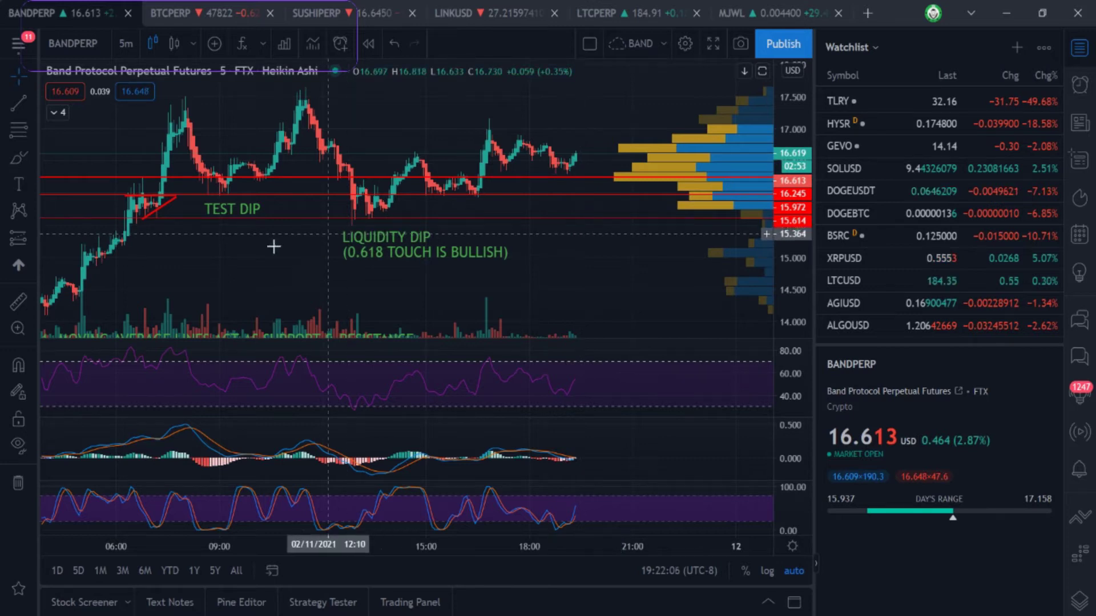
scroll(237, 255, left, 5)
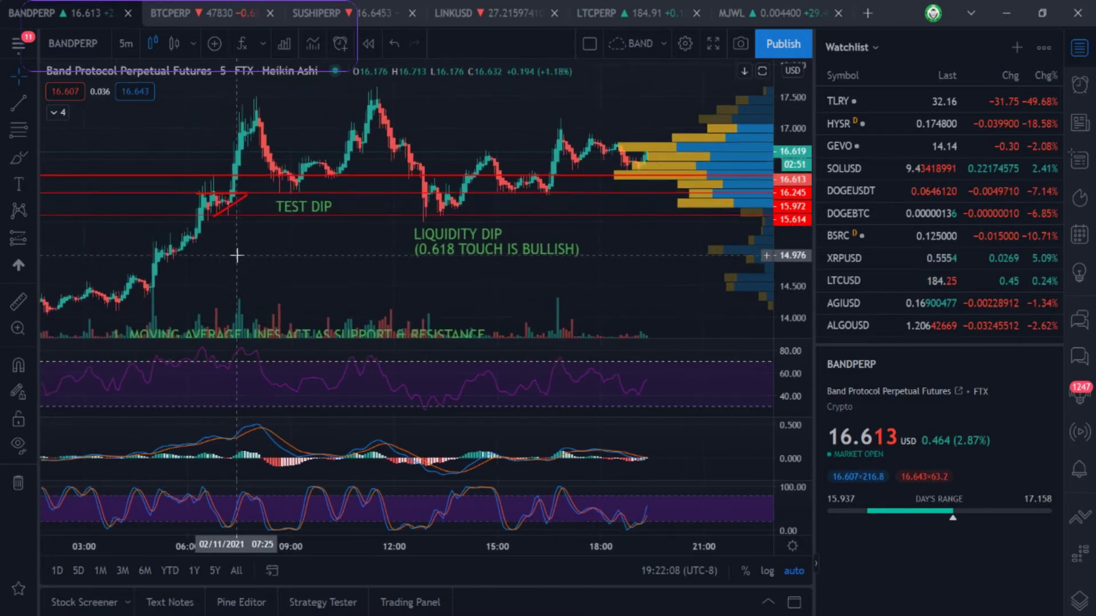
scroll(237, 255, left, 7)
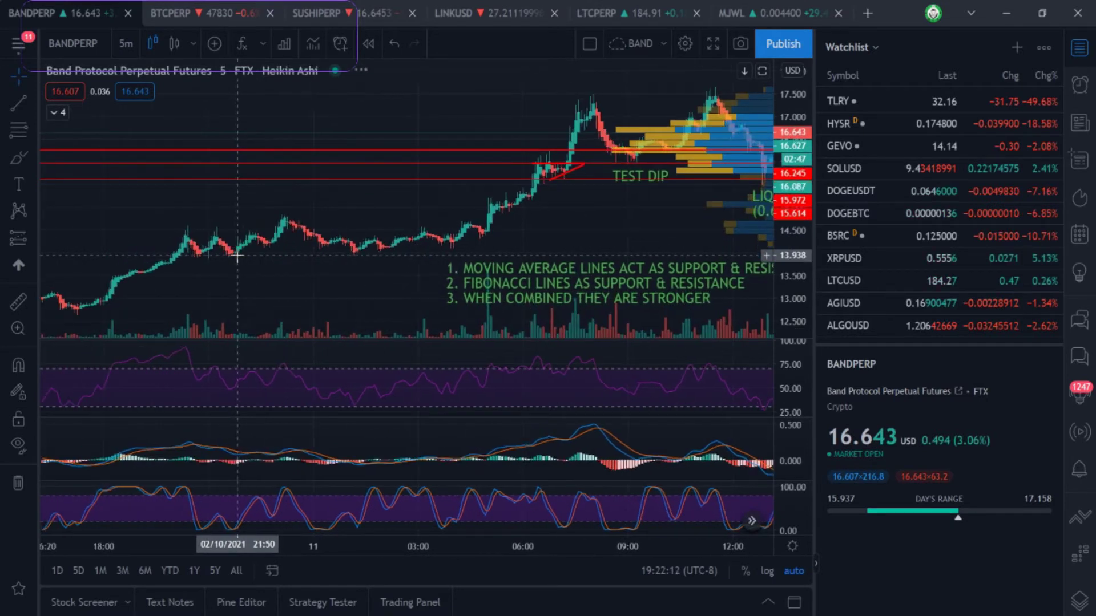
scroll(236, 255, left, 3)
scroll(237, 255, up, 4)
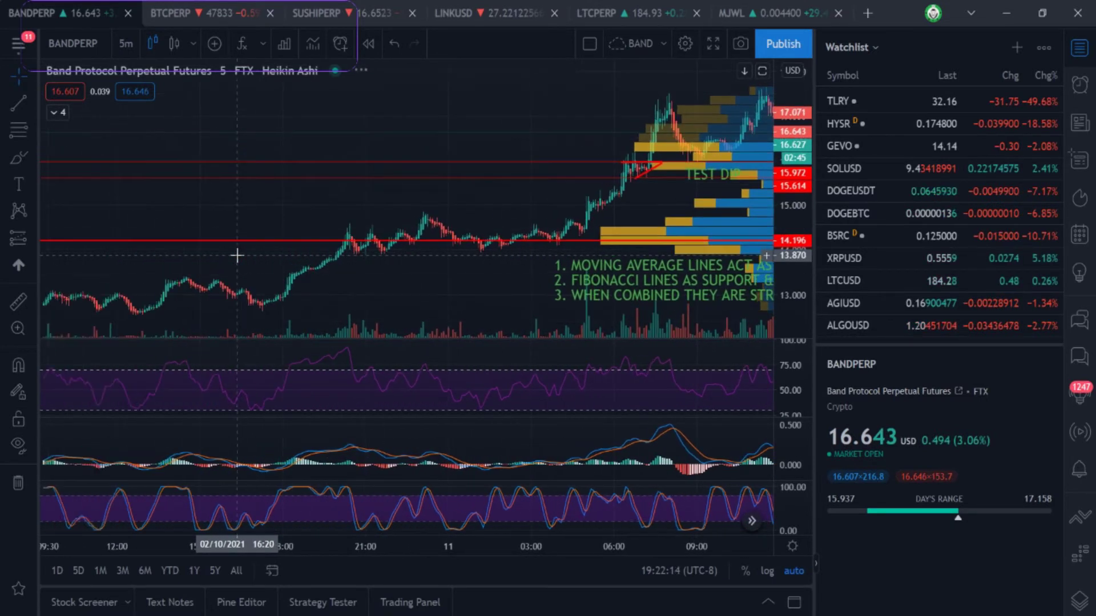
scroll(237, 255, down, 2)
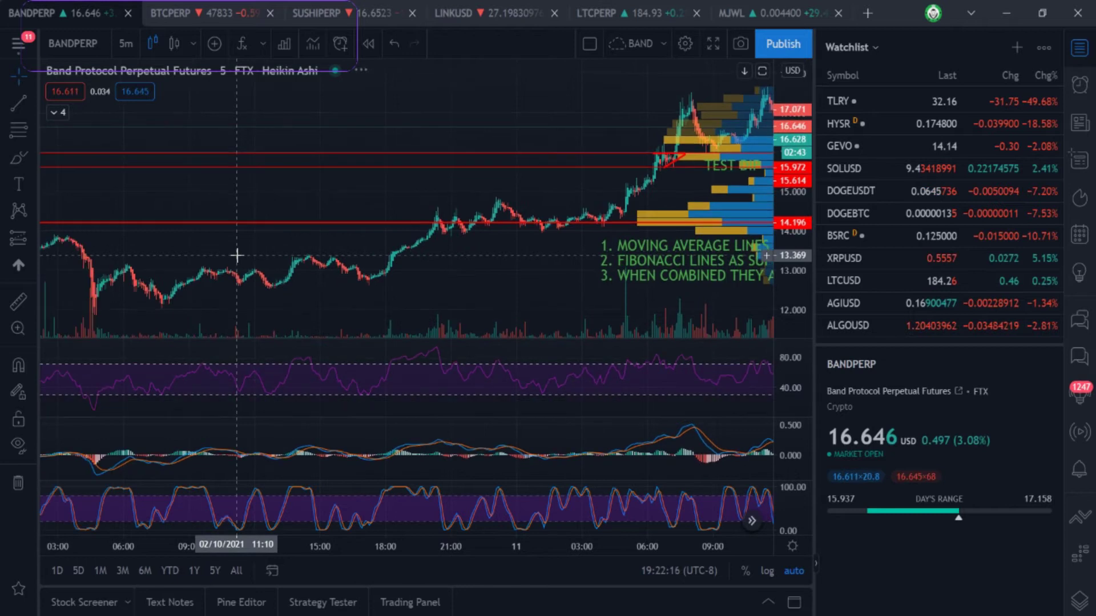
Set the chart interval to 1 hour and view the Heikin Ashi trend up to the latest February 11 bars.
text(1H)
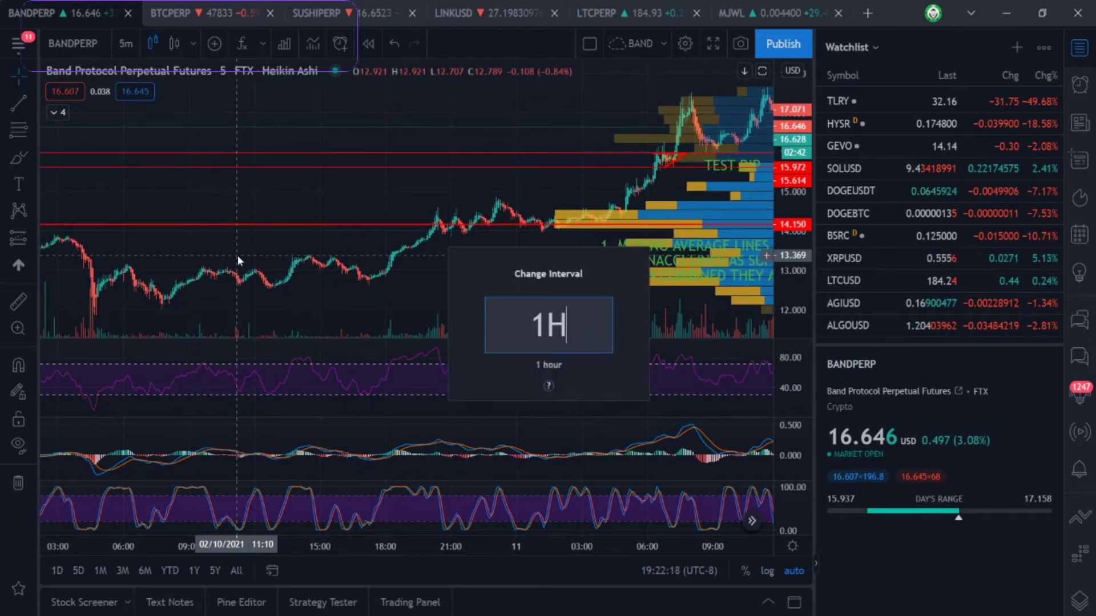
key(Return)
scroll(471, 164, right, 10)
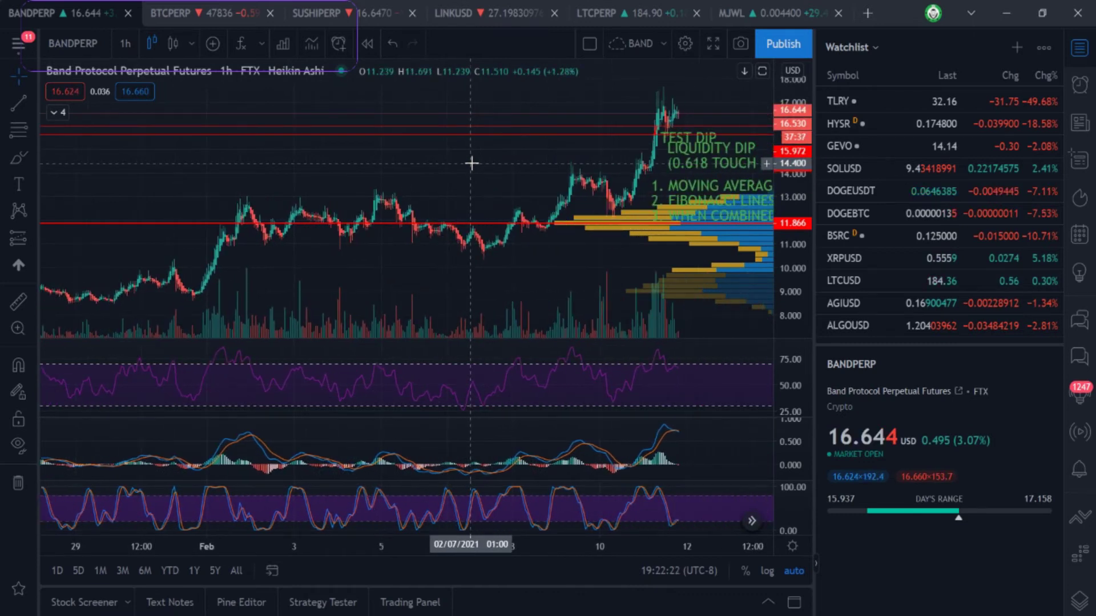
scroll(471, 164, right, 5)
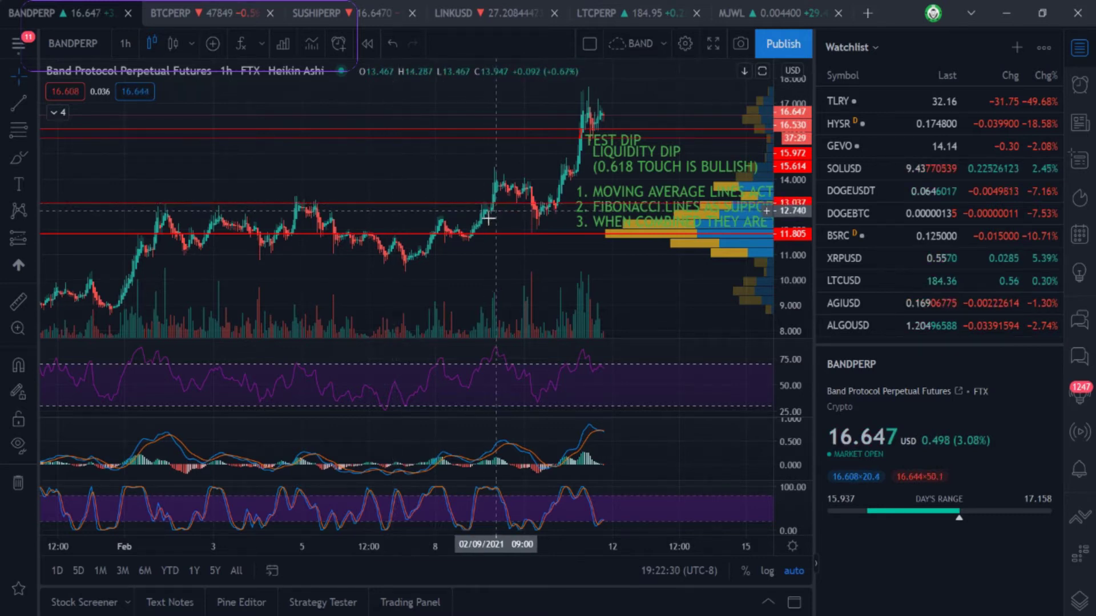
scroll(488, 220, up, 5)
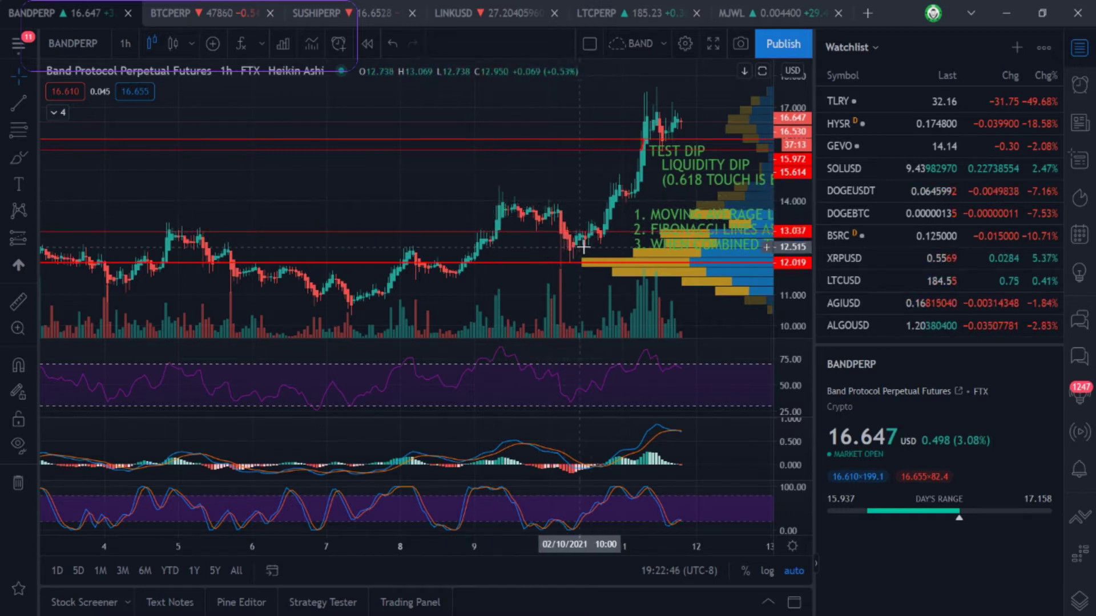
drag(639, 187, 528, 195)
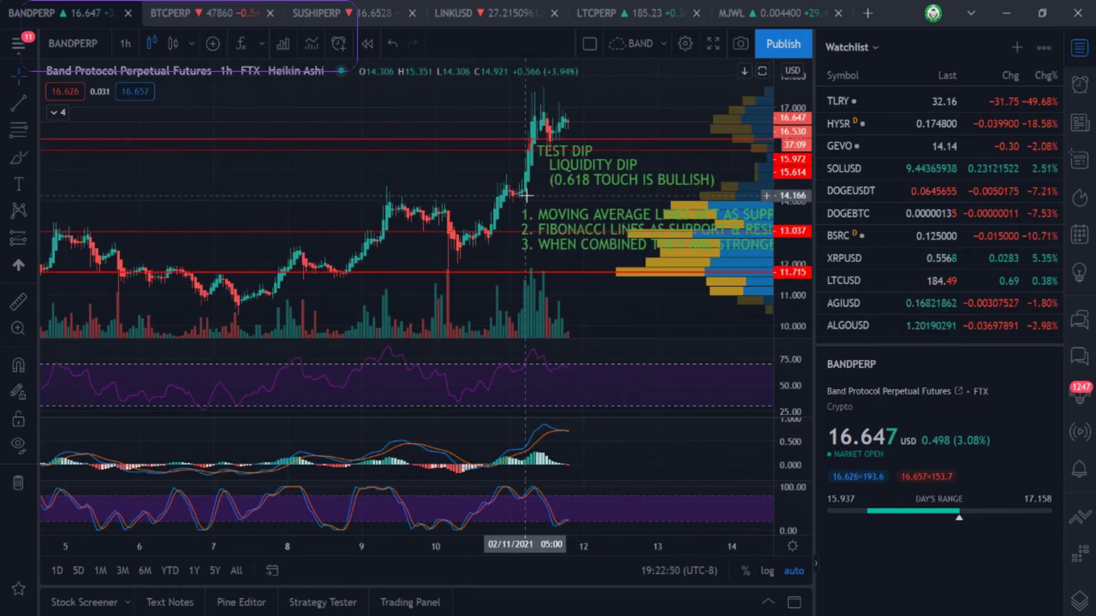
Set the chart interval to 4 hours and view the rallies from mid-January to the latest bars.
text(4H)
key(Return)
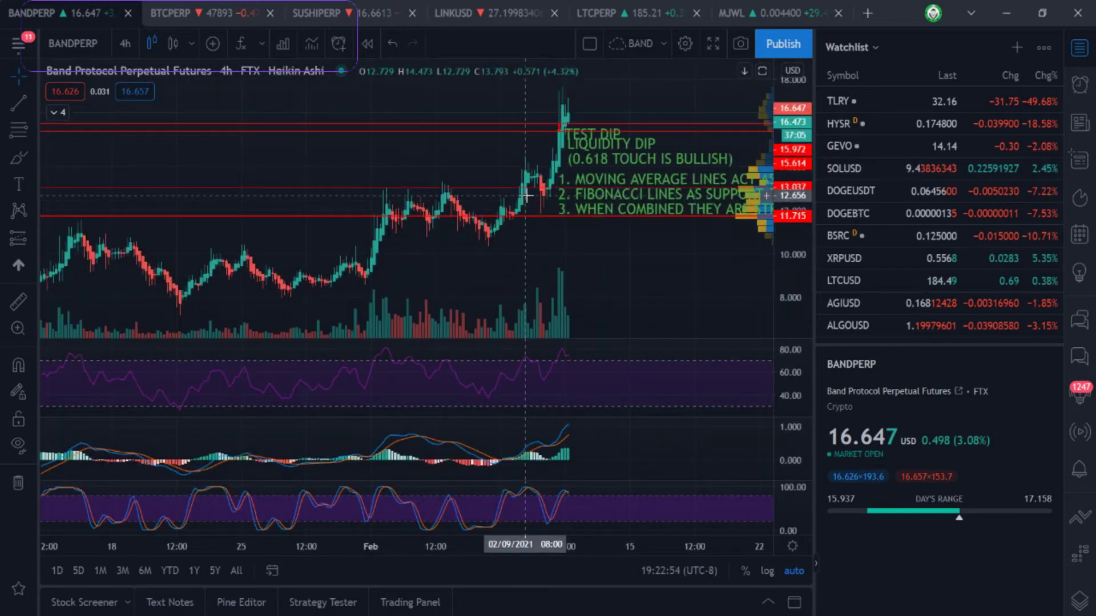
scroll(525, 196, down, 3)
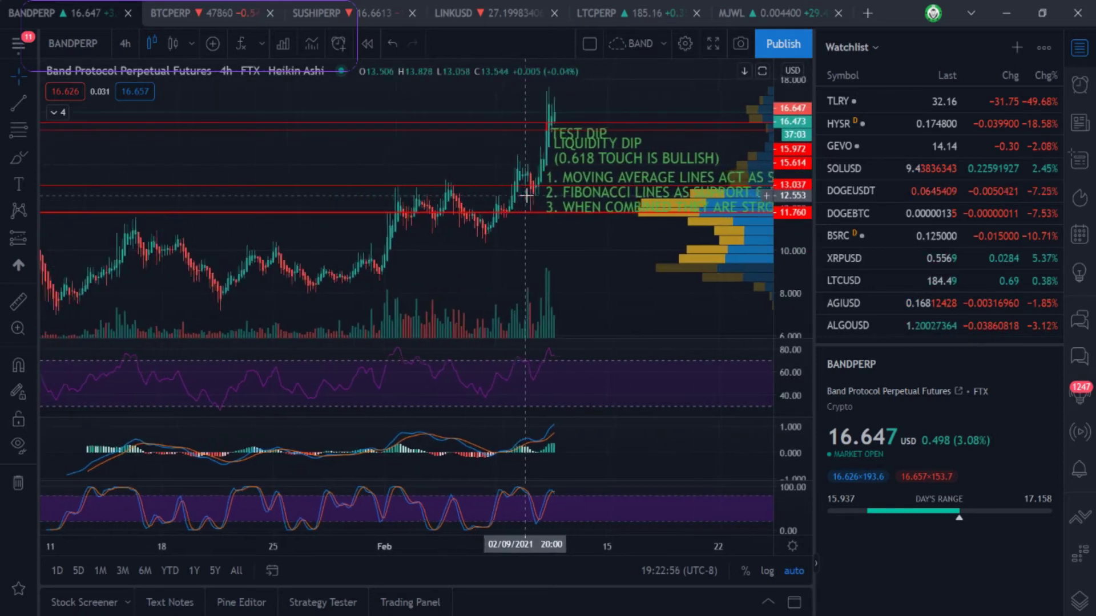
scroll(525, 196, up, 2)
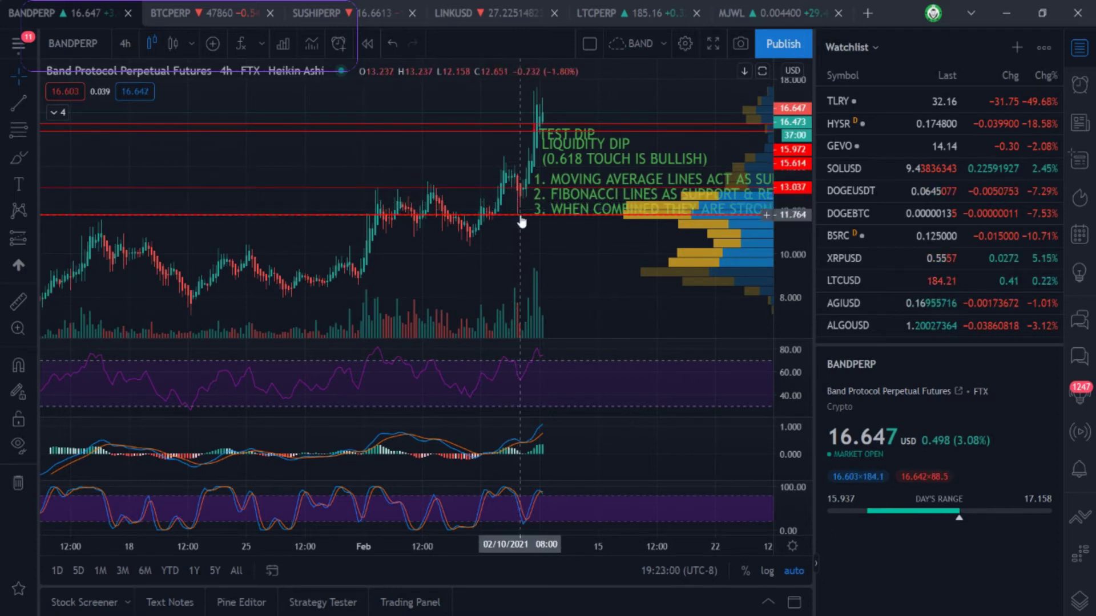
drag(521, 222, 503, 166)
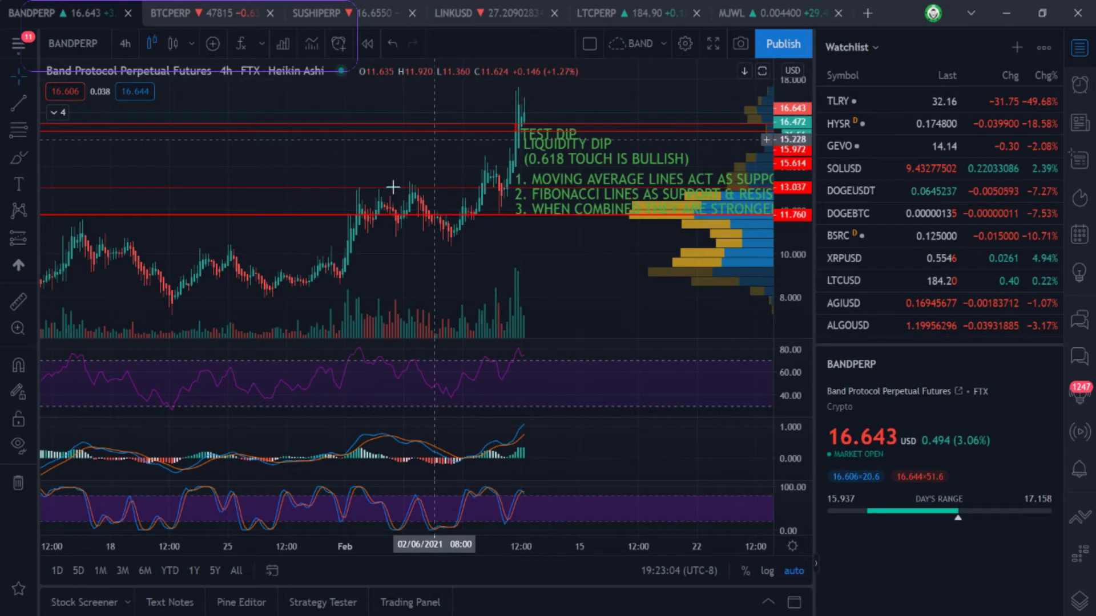
Draw a near-vertical trend line from about 8.918 to 12.930 at the January 31 rally and place a copy from 13.102 to 17.114 at February 10.
click(19, 103)
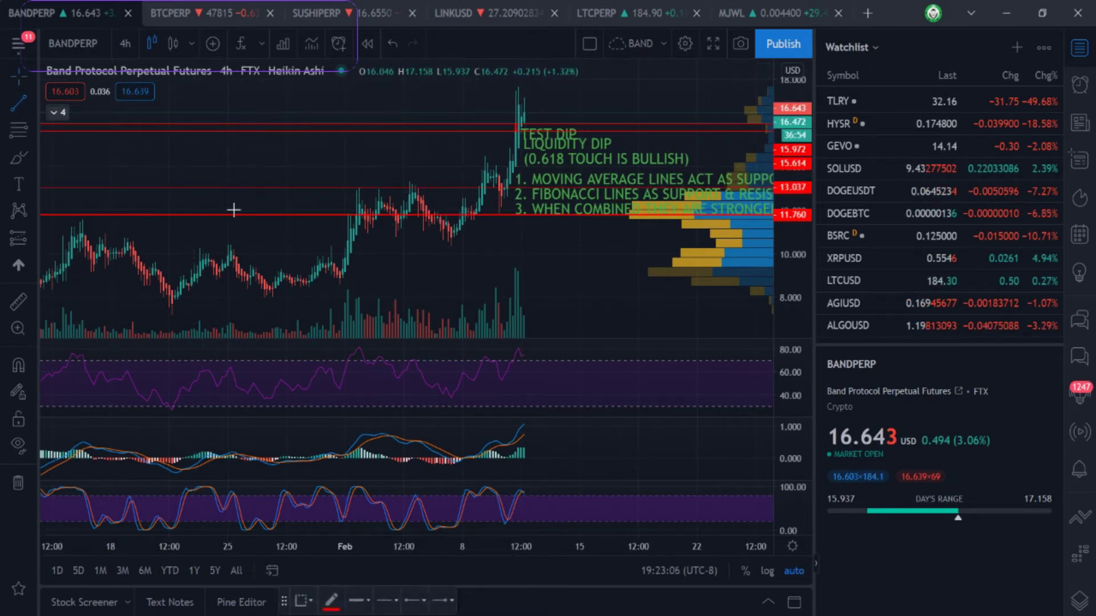
click(337, 277)
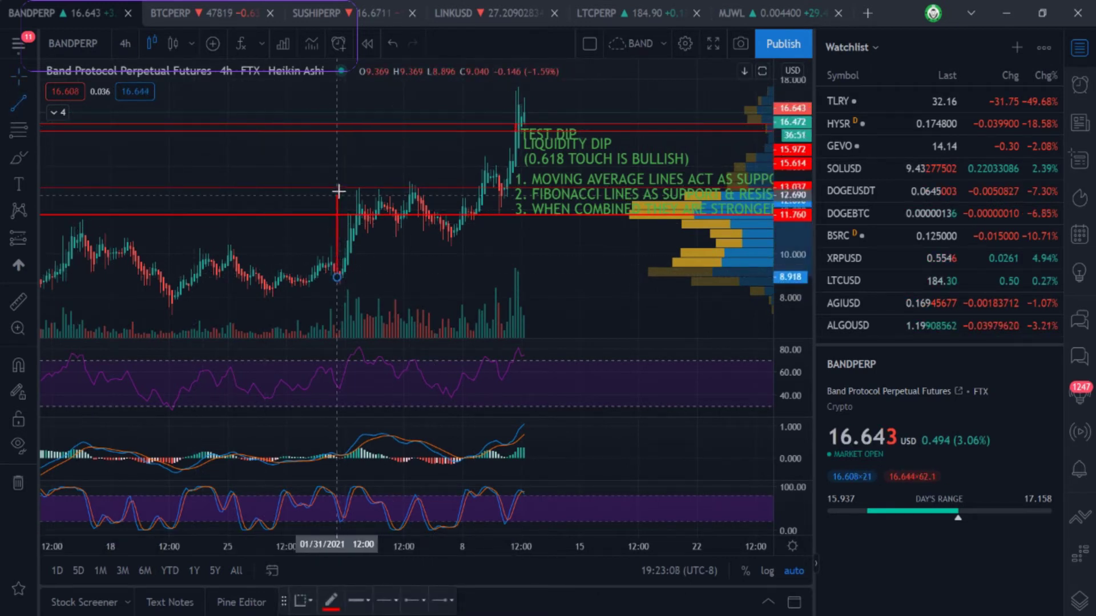
click(339, 190)
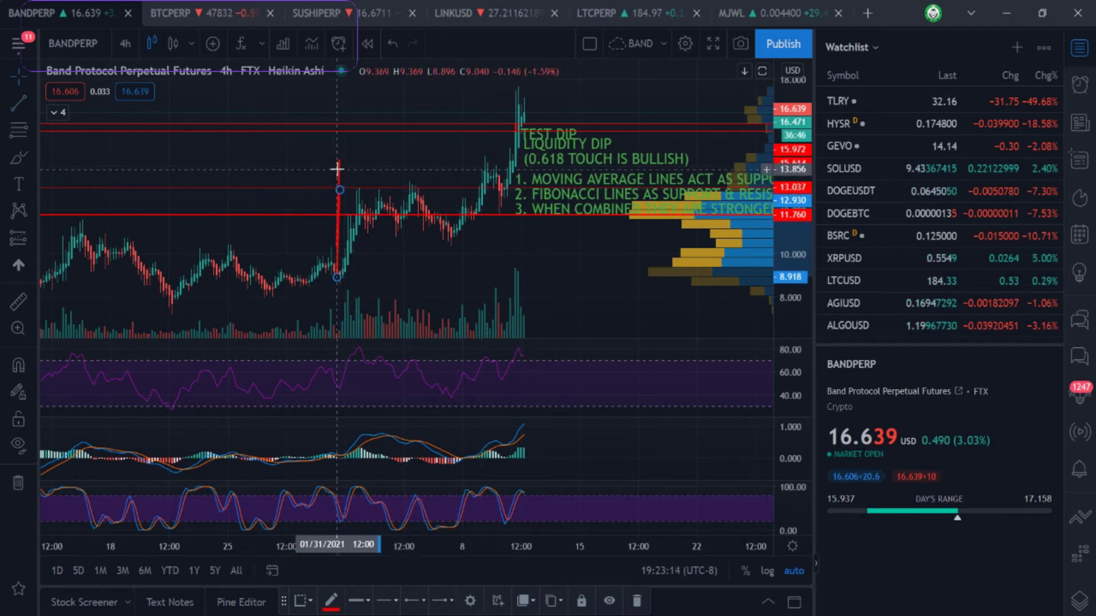
drag(340, 175, 502, 125)
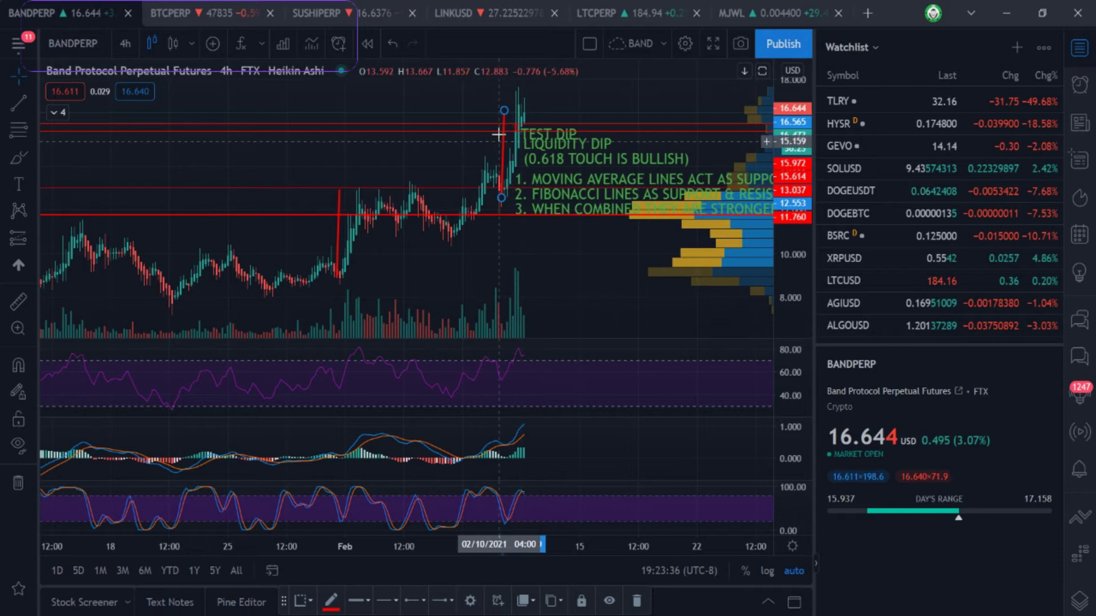
drag(505, 149, 504, 130)
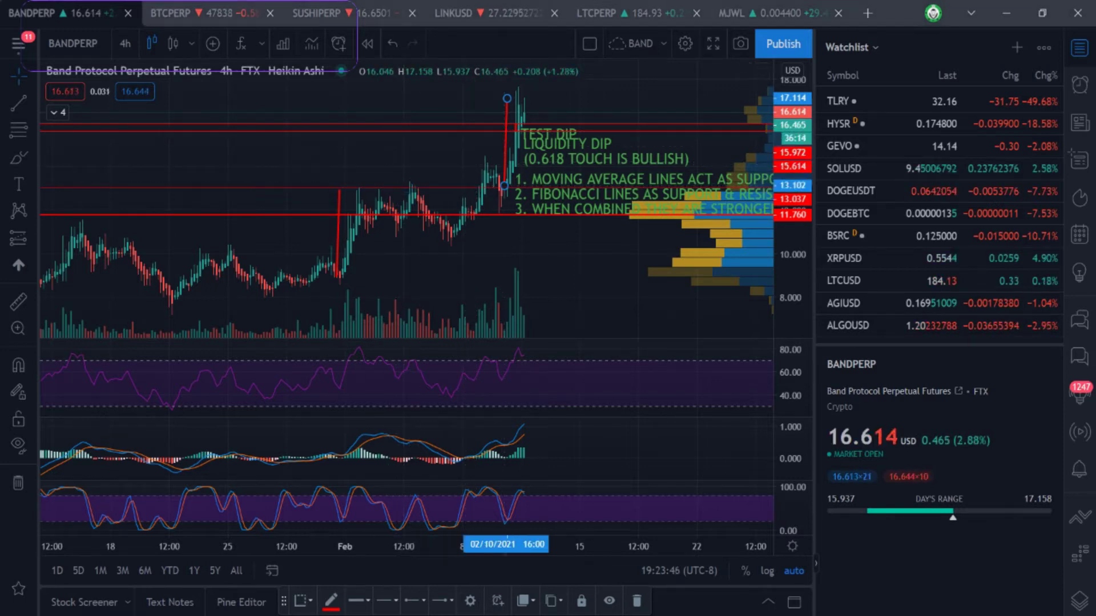
Set the chart interval to 15 minutes and examine the Heikin Ashi candles around the TEST DIP and LIQUIDITY DIP labels.
text(15)
key(Return)
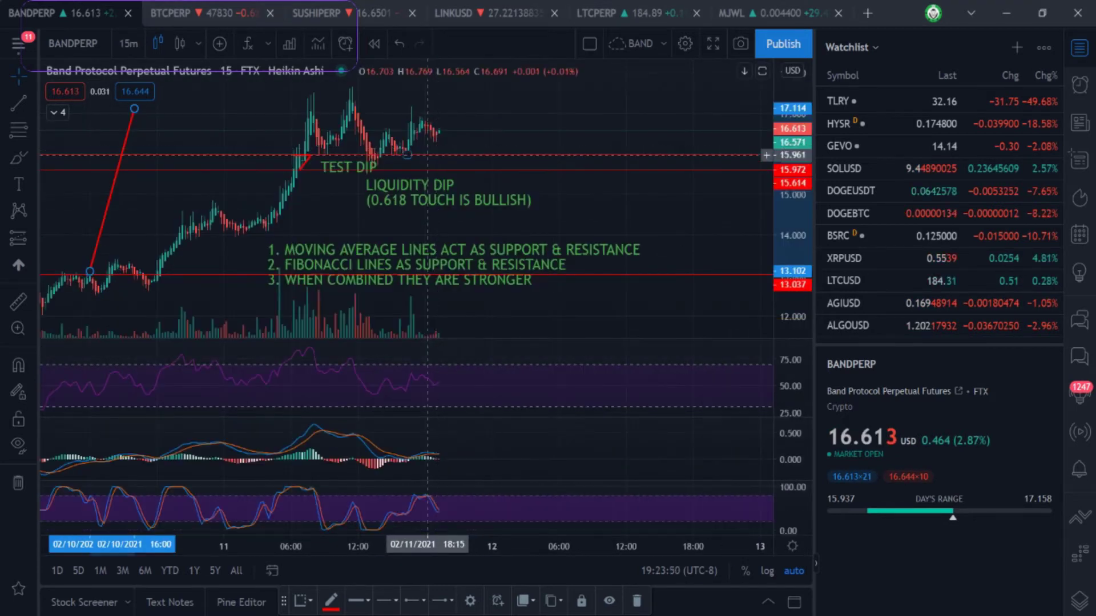
scroll(308, 207, left, 3)
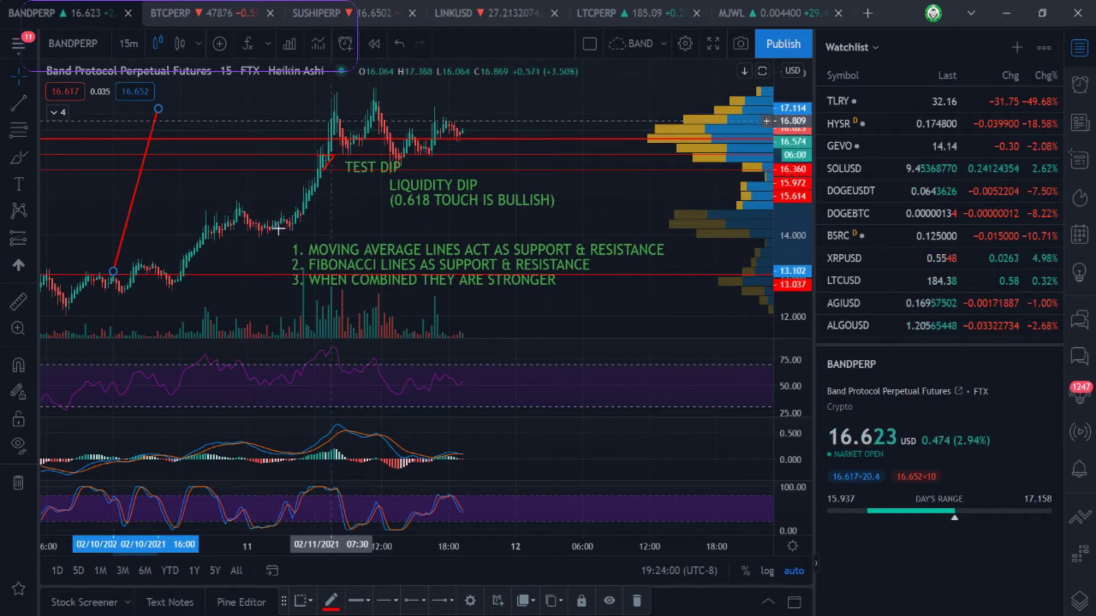
scroll(355, 203, right, 2)
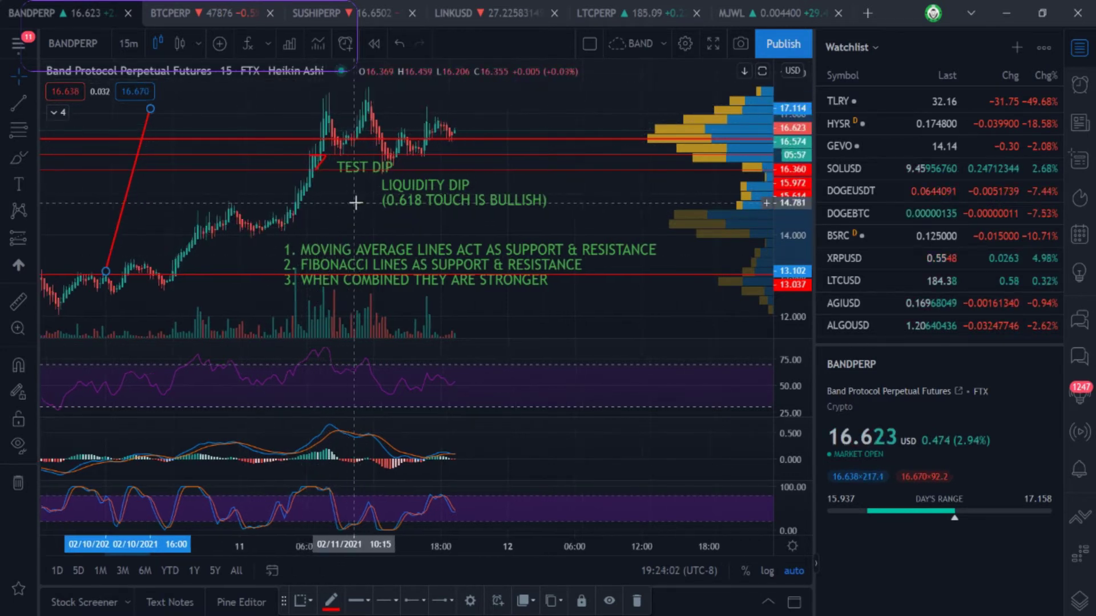
scroll(355, 202, right, 3)
scroll(355, 203, up, 5)
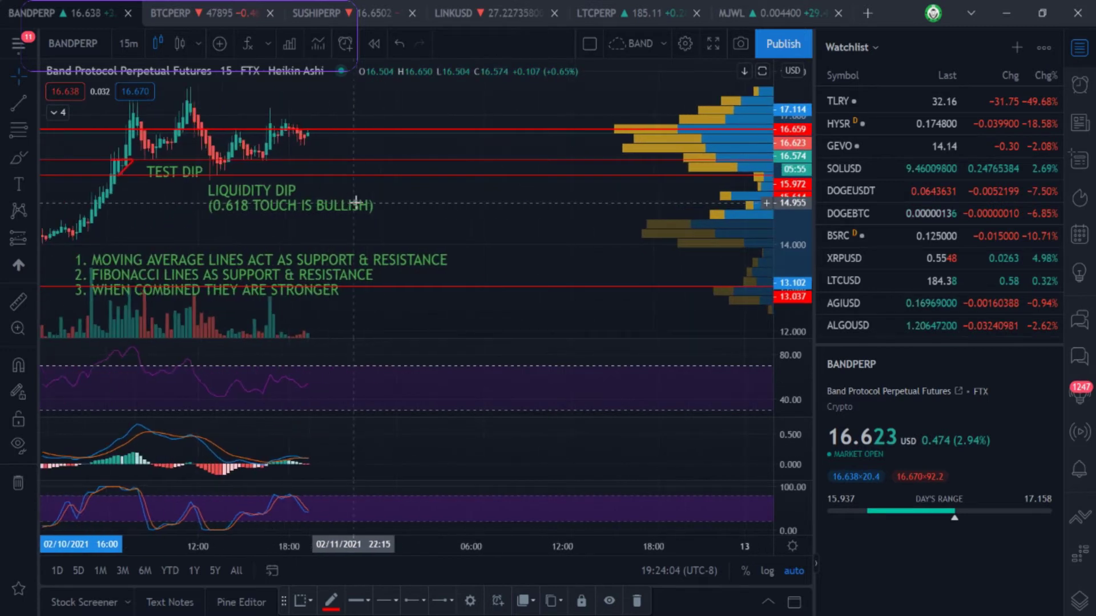
scroll(355, 203, up, 5)
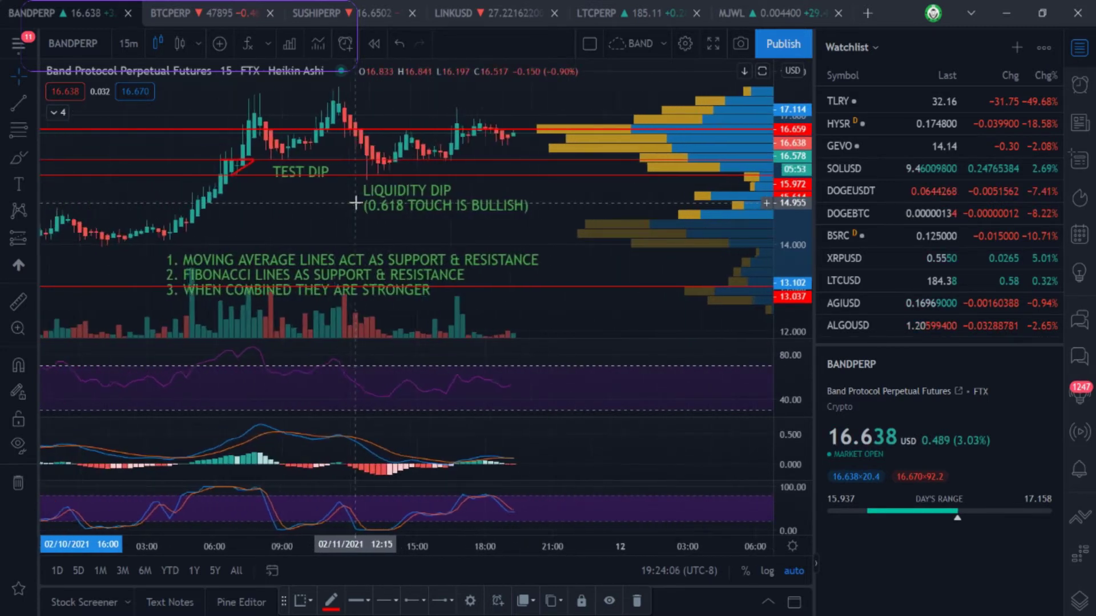
scroll(355, 202, left, 3)
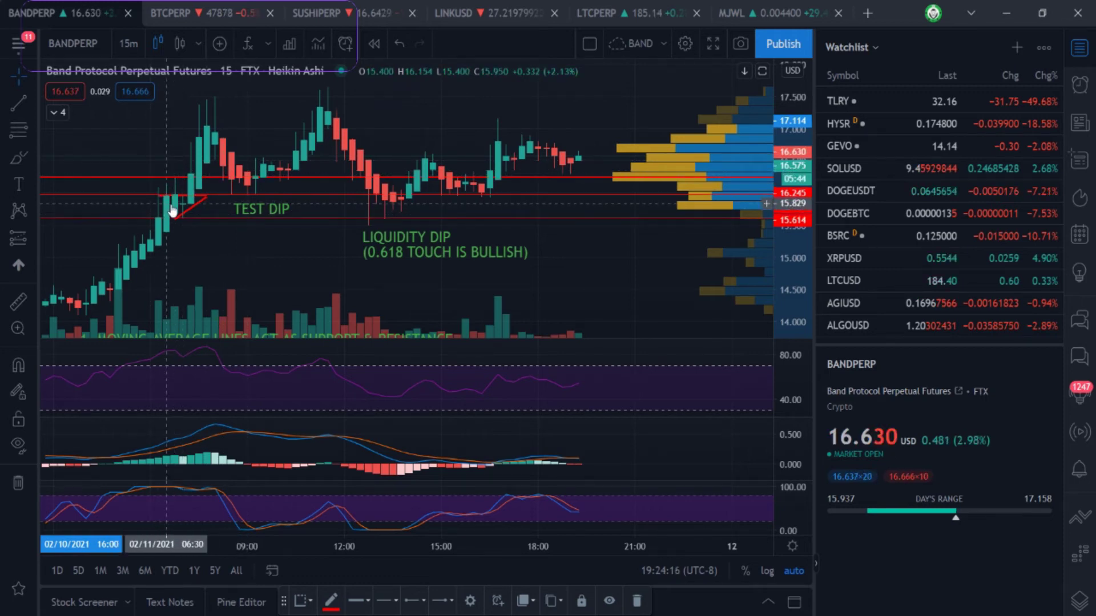
Set the chart interval to 5 minutes and view the February 11 rally together with both labelled dips.
key(5)
key(Return)
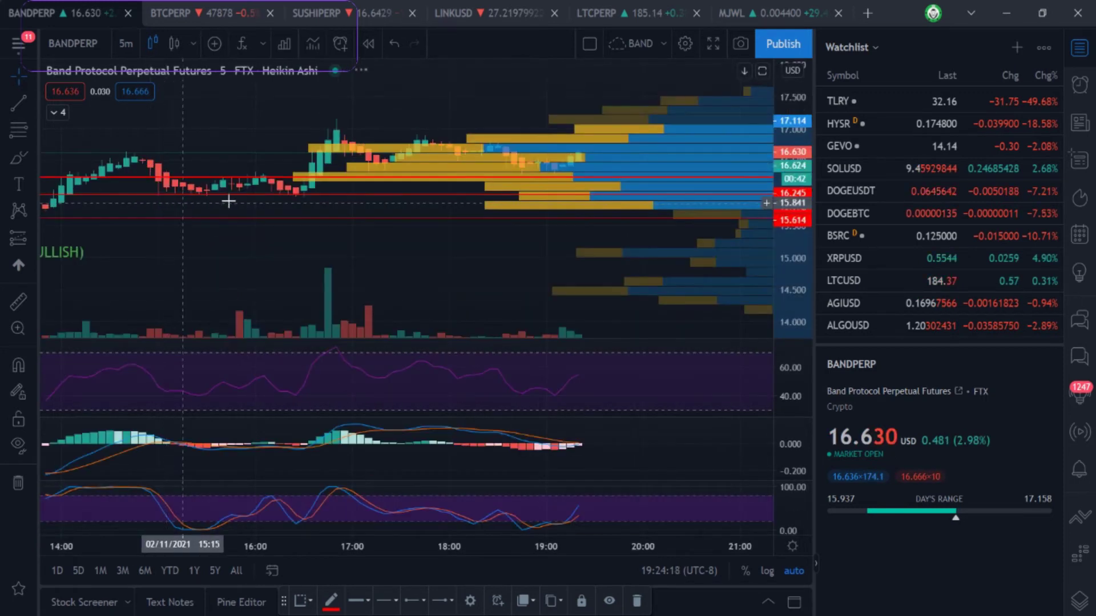
scroll(228, 201, down, 6)
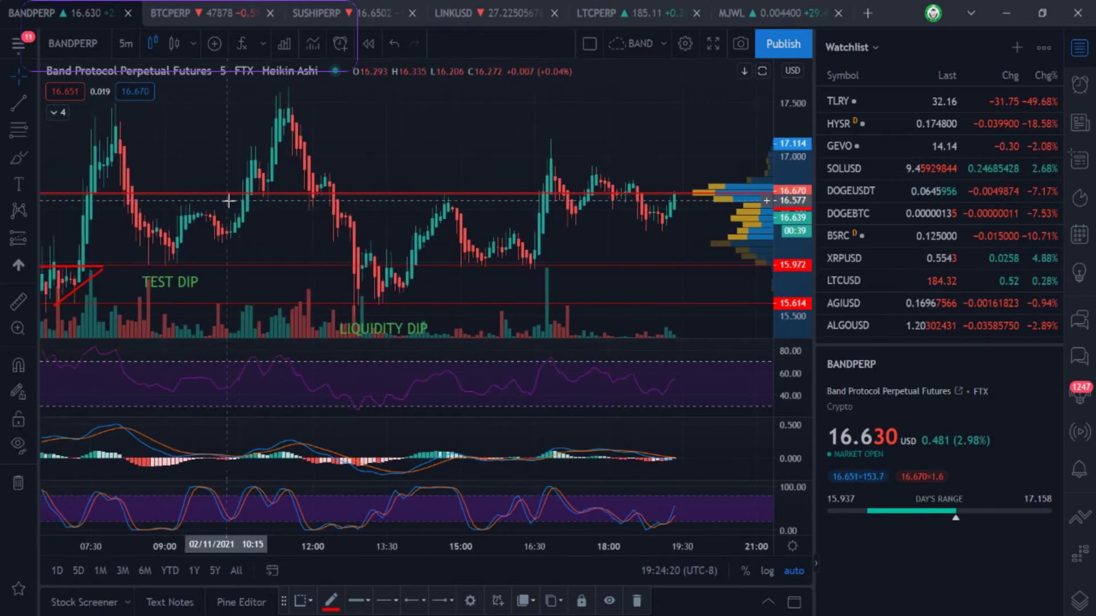
scroll(229, 201, down, 5)
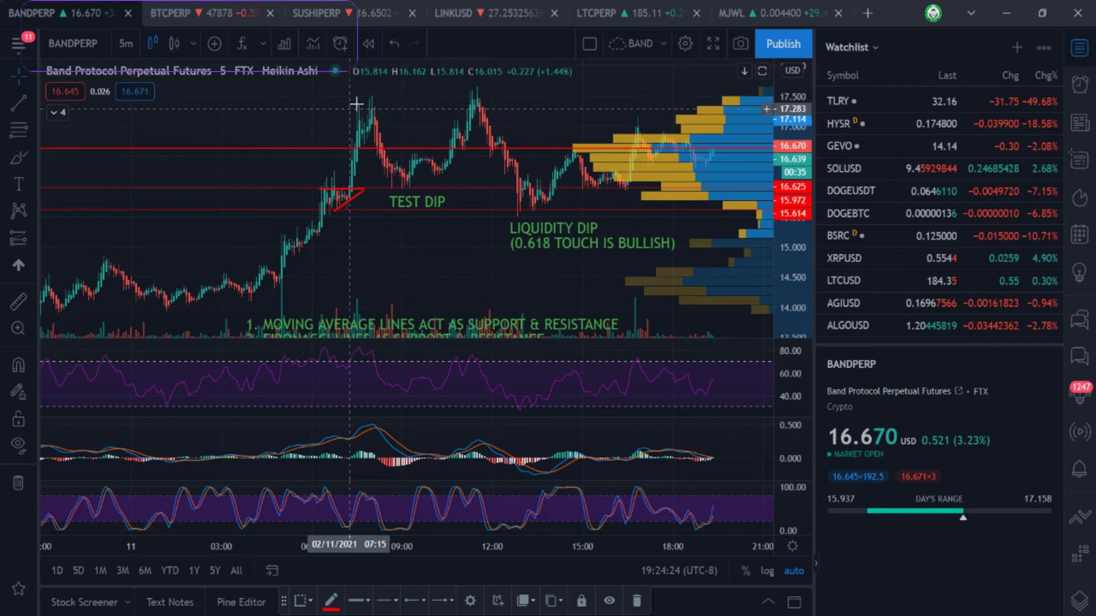
Return the chart interval to 15 minutes and view the February 11 price action around the TEST DIP label.
text(15)
key(Return)
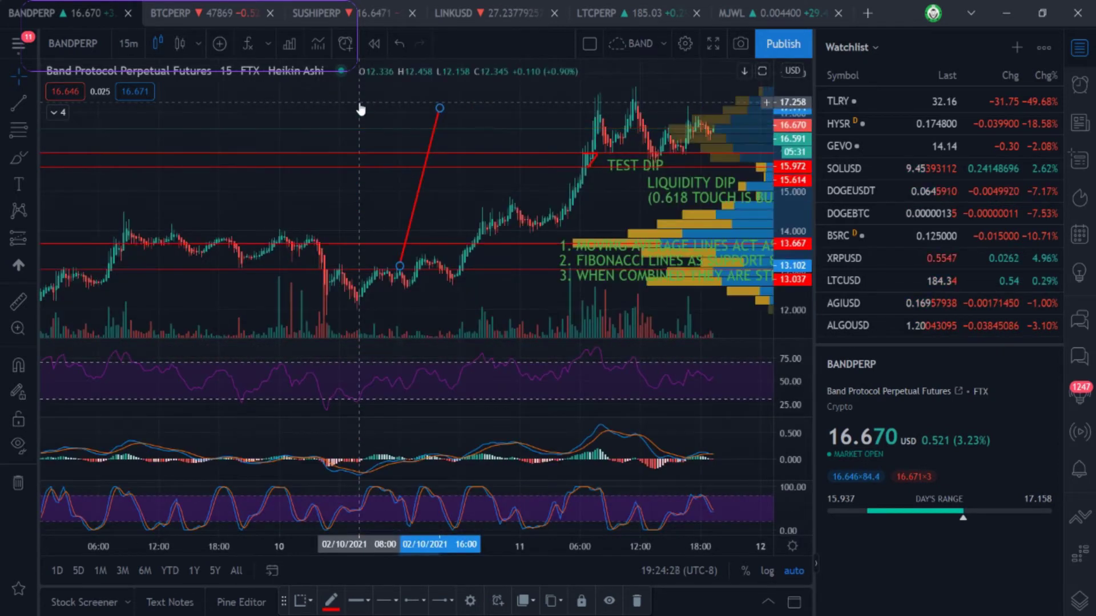
scroll(469, 185, right, 5)
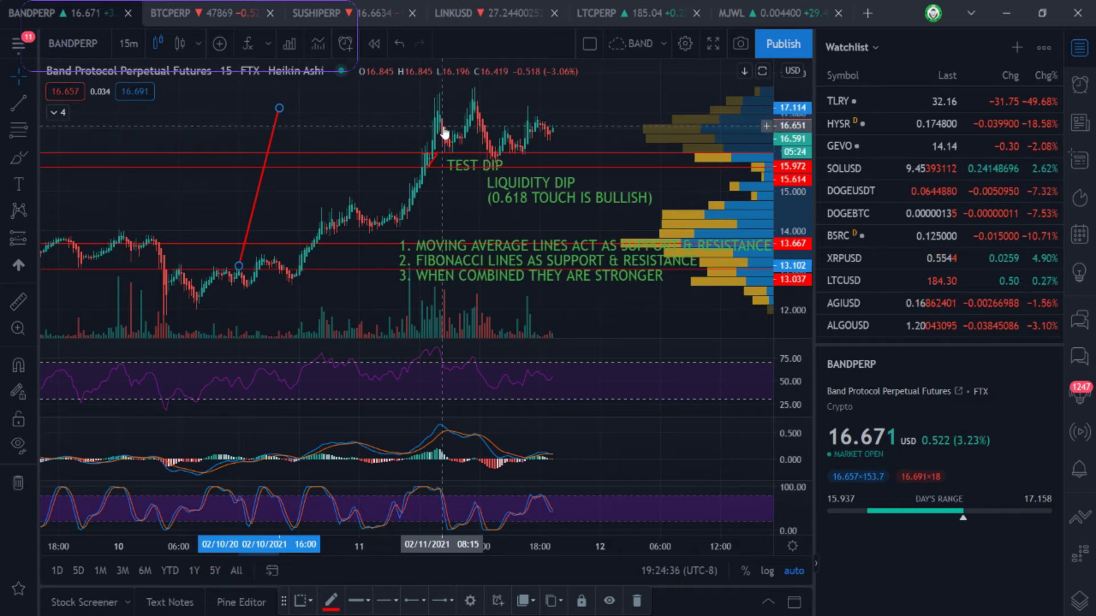
scroll(444, 133, up, 5)
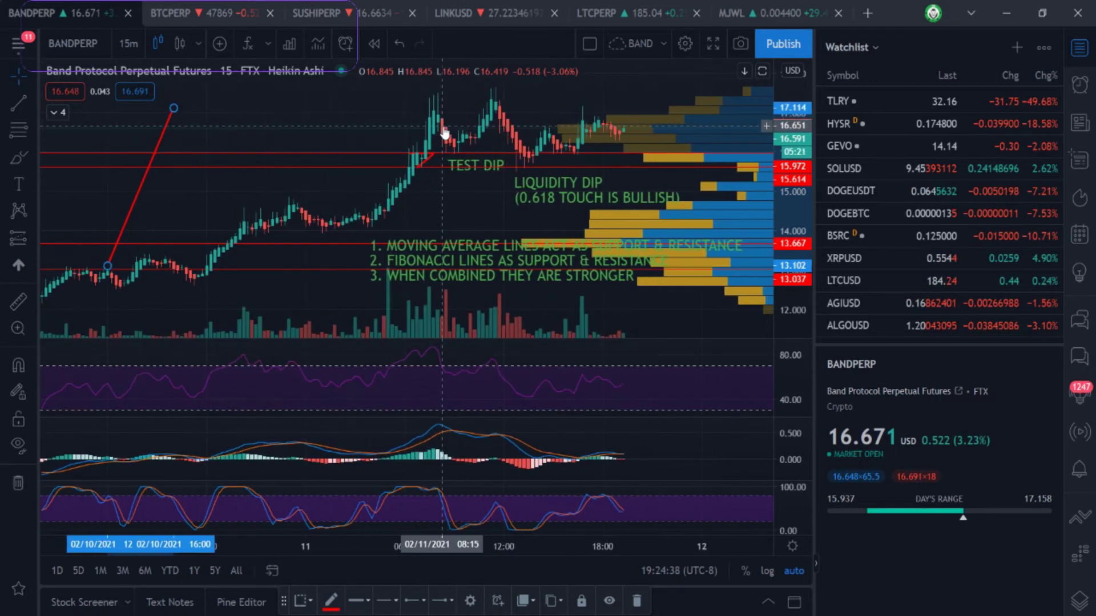
scroll(445, 133, up, 3)
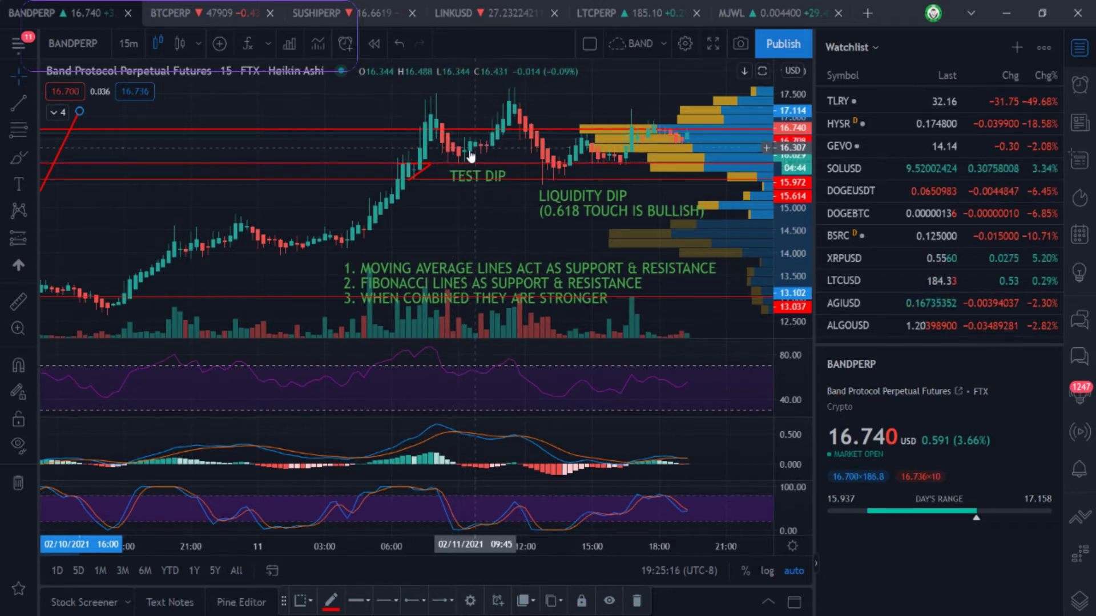
click(516, 121)
double_click(515, 121)
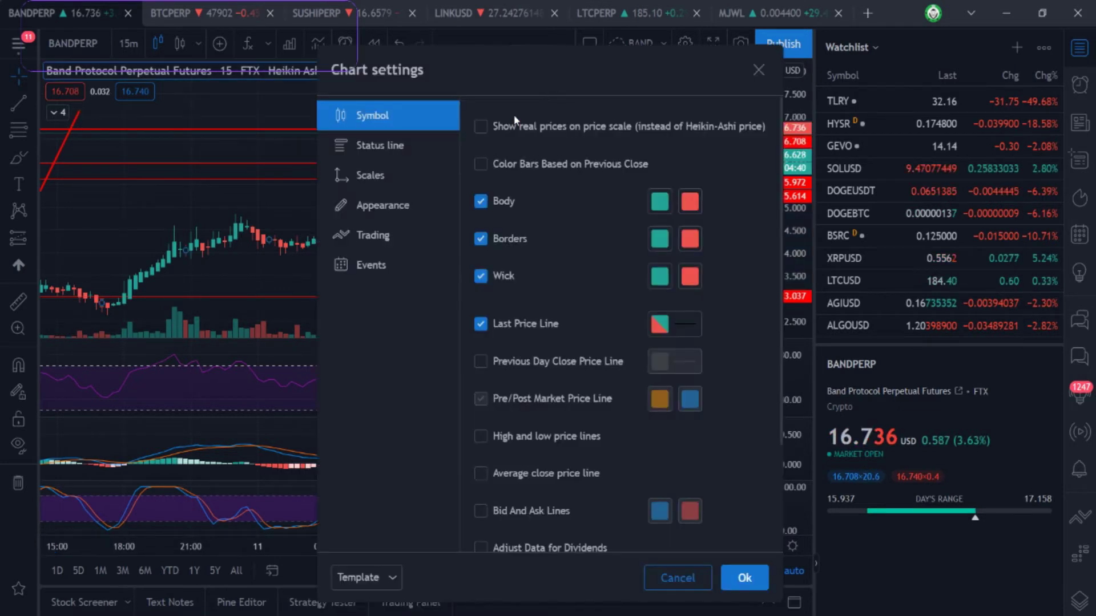
key(Escape)
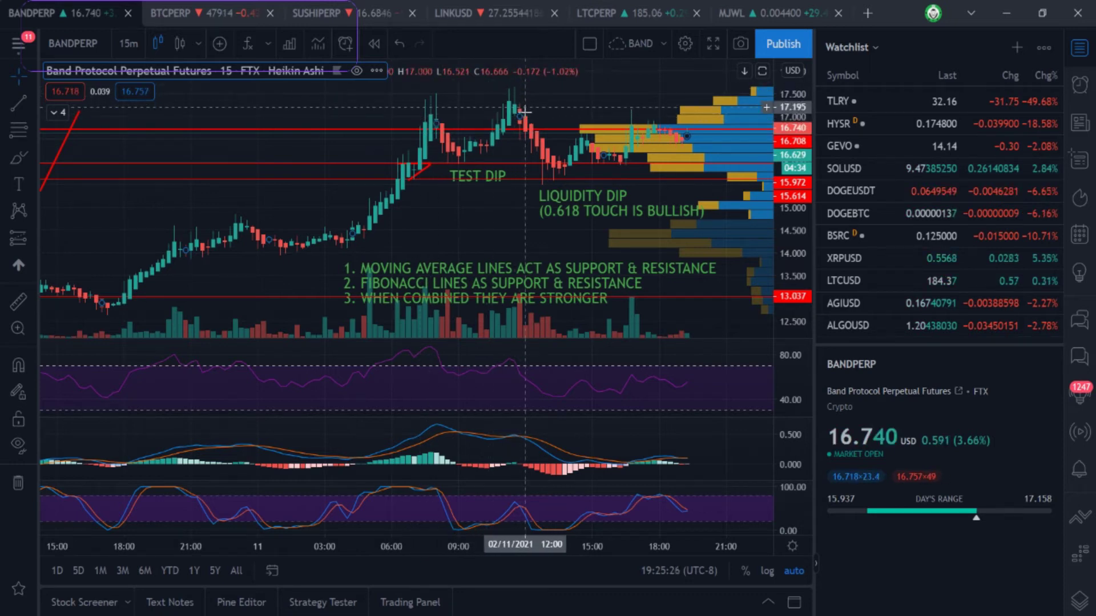
Draw a rectangle above the LIQUIDITY DIP label from 02/11/2021 11:30 to 18:30, between about 15.969 and 15.573.
scroll(526, 108, right, 3)
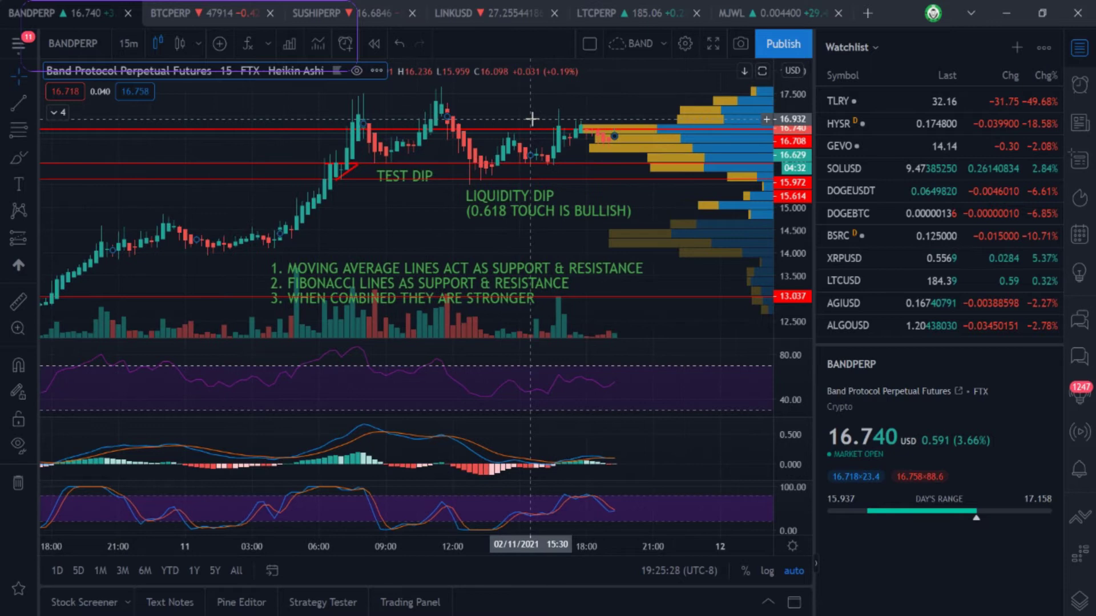
scroll(531, 119, right, 3)
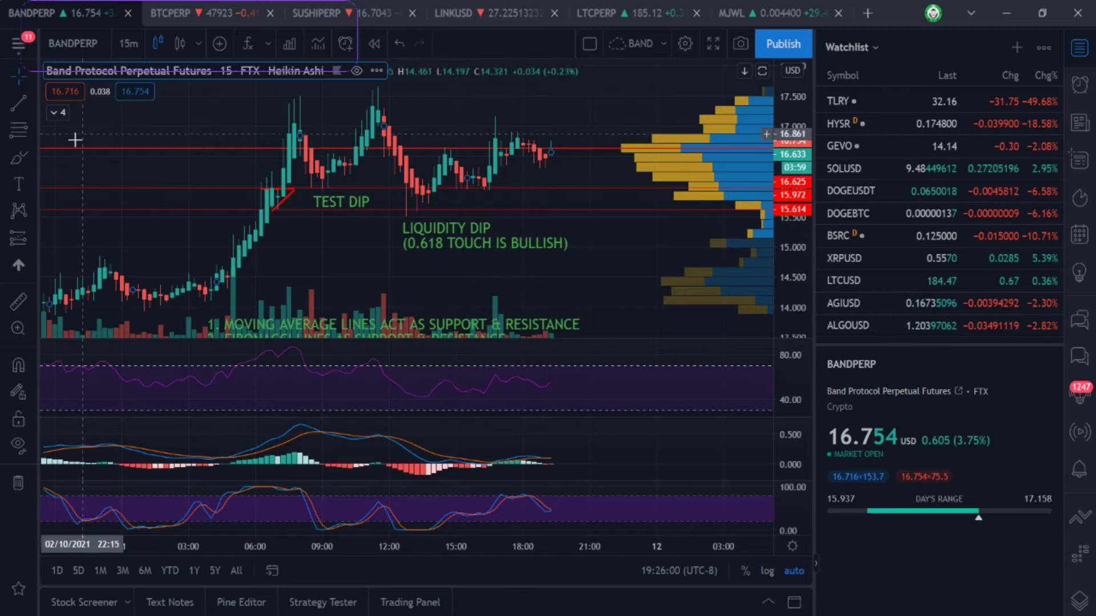
click(31, 156)
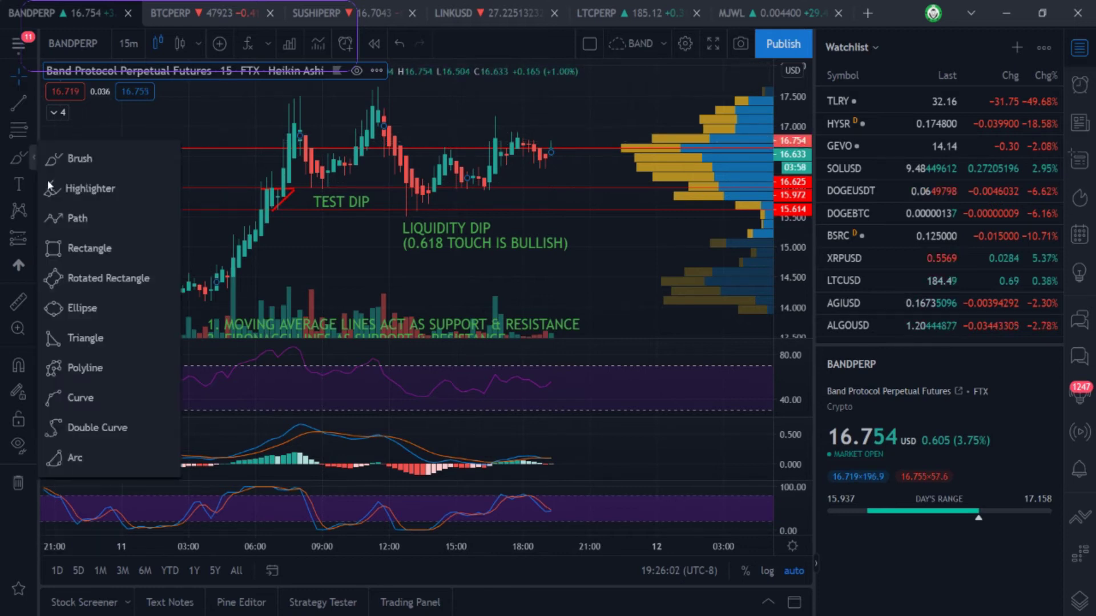
click(75, 249)
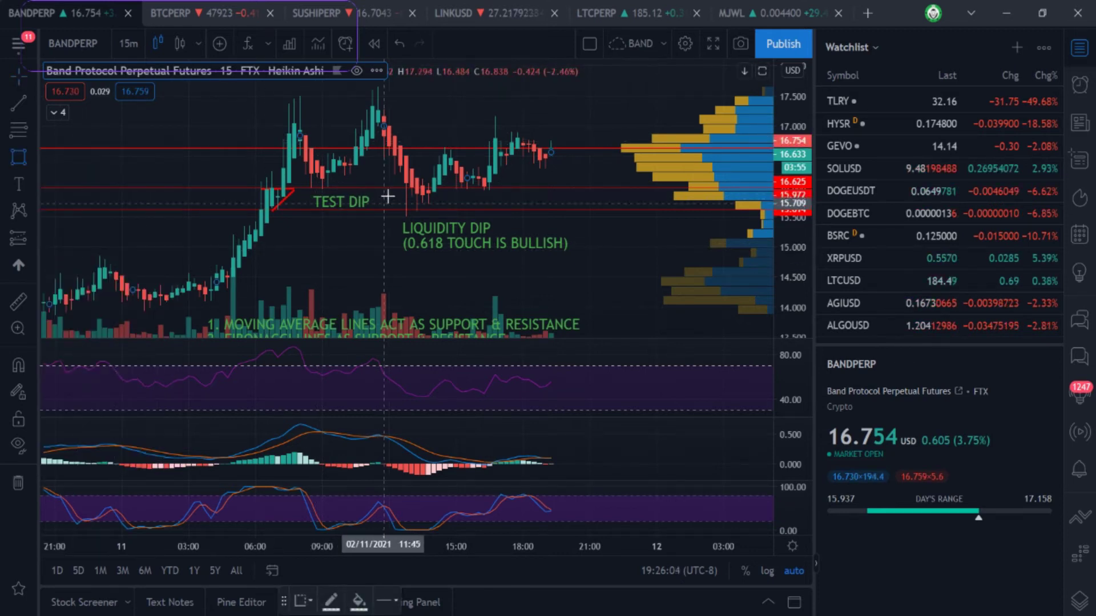
mouse_move(376, 188)
mouse_down()
mouse_move(533, 192)
mouse_move(535, 212)
mouse_up()
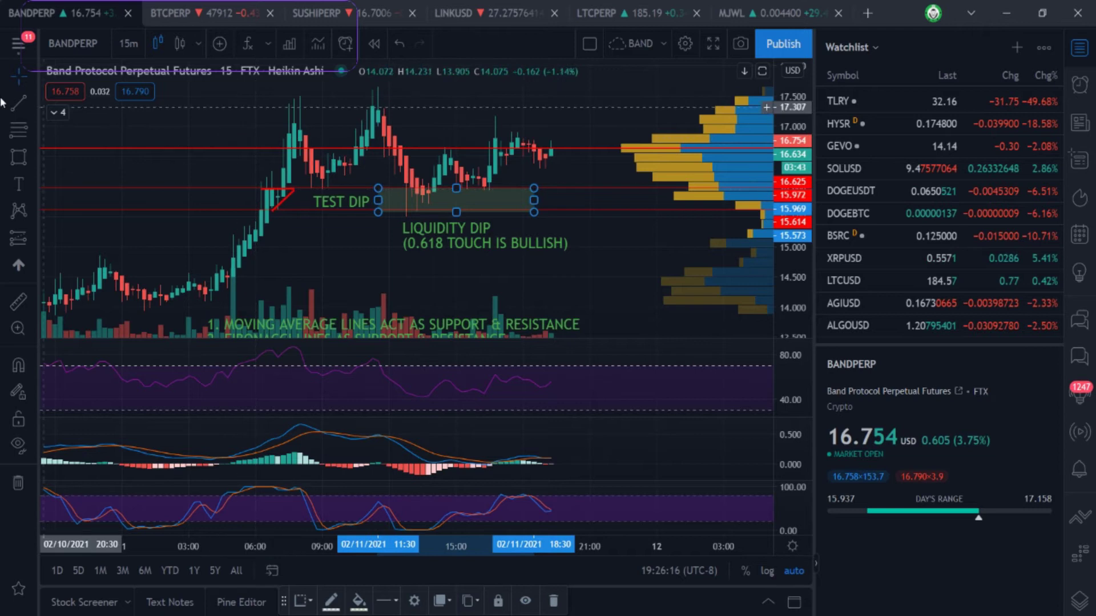
Draw a Fibonacci retracement on the February 11 rally from about 14.247 at 04:15 to about 17.506 at 11:15.
click(18, 131)
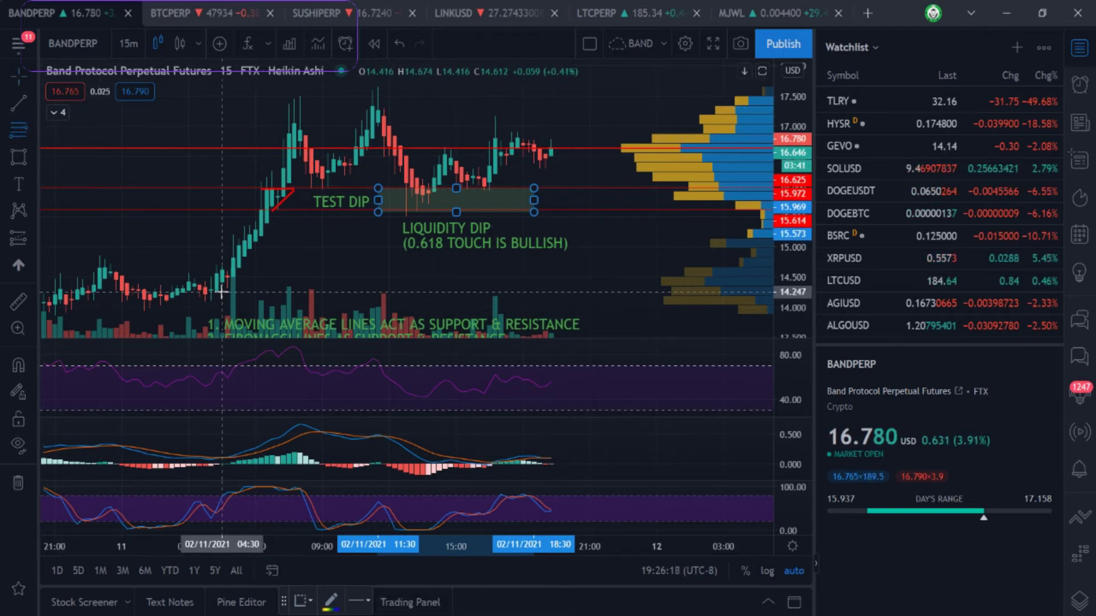
click(217, 293)
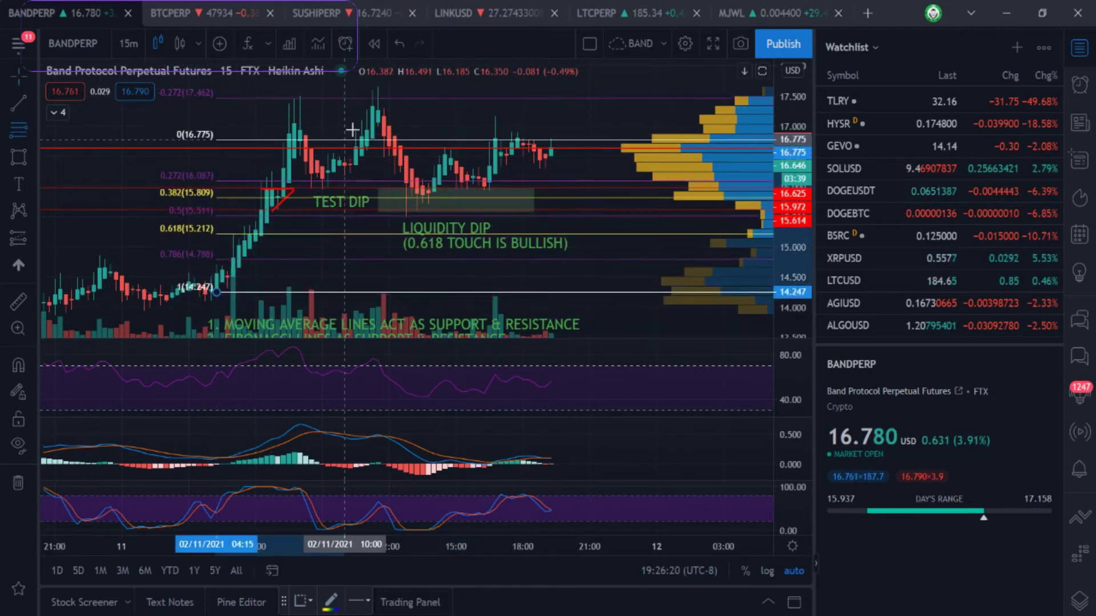
click(372, 94)
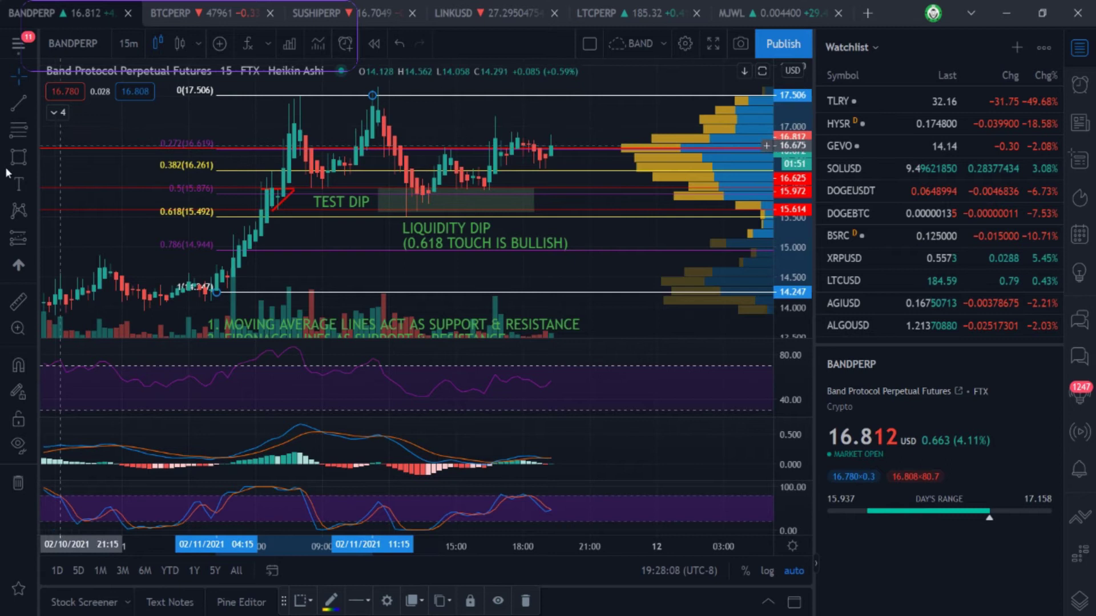
Add the text label LH above the lower peak that follows the liquidity dip, at about 17.332 near 02/11/2021 15:45.
click(22, 184)
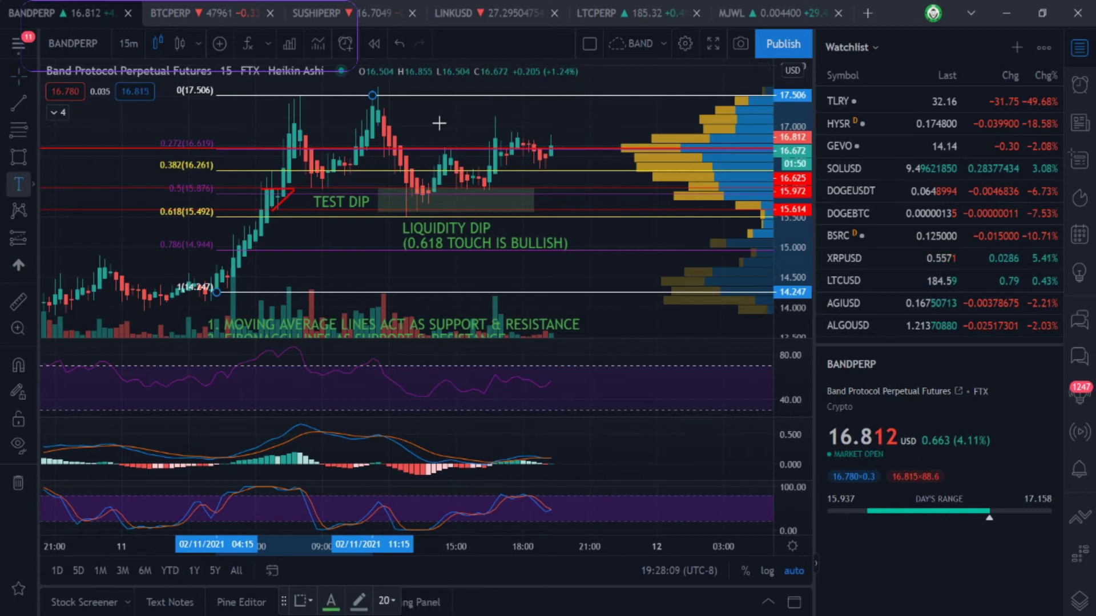
click(481, 107)
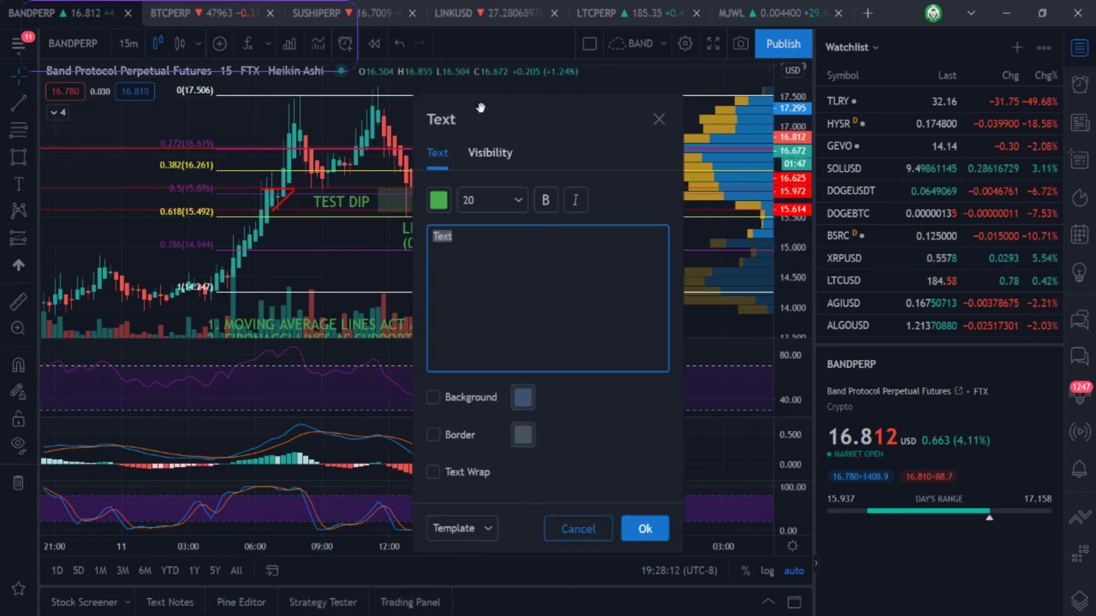
text(LH)
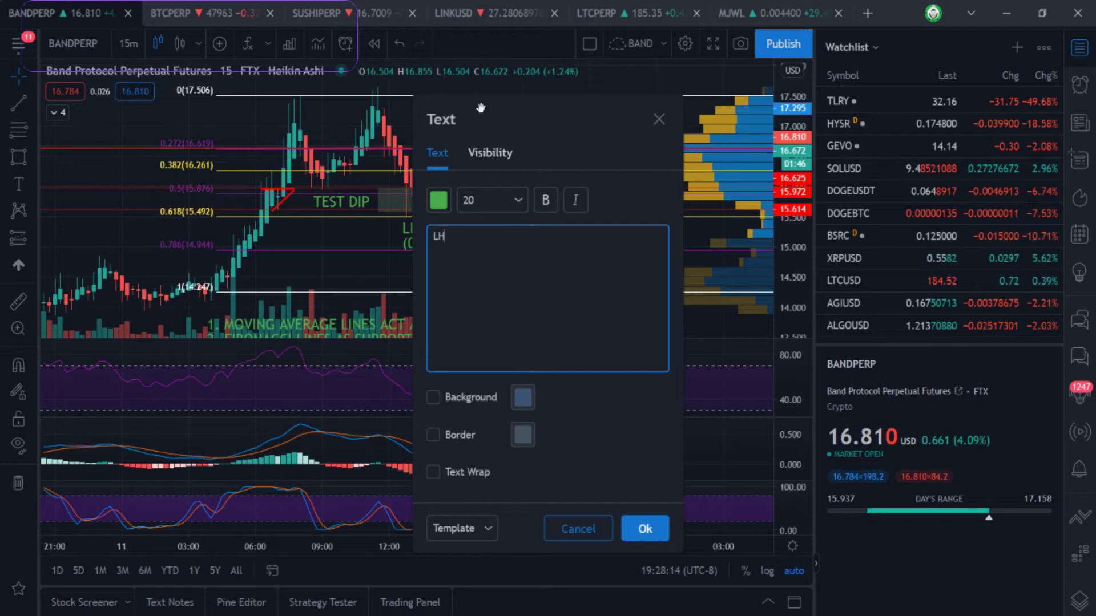
click(641, 529)
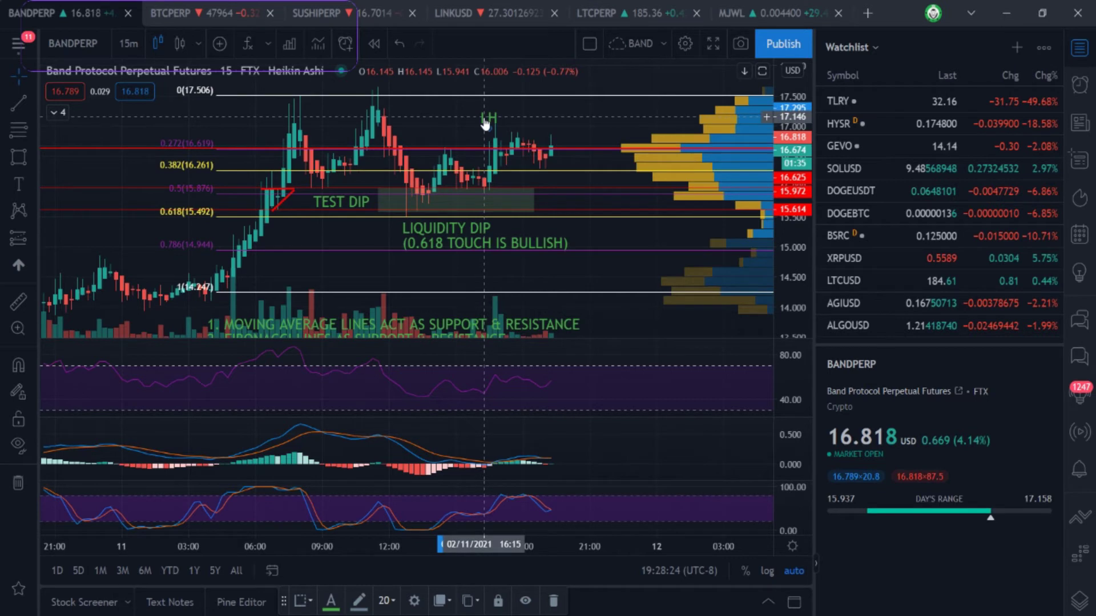
drag(485, 124, 479, 115)
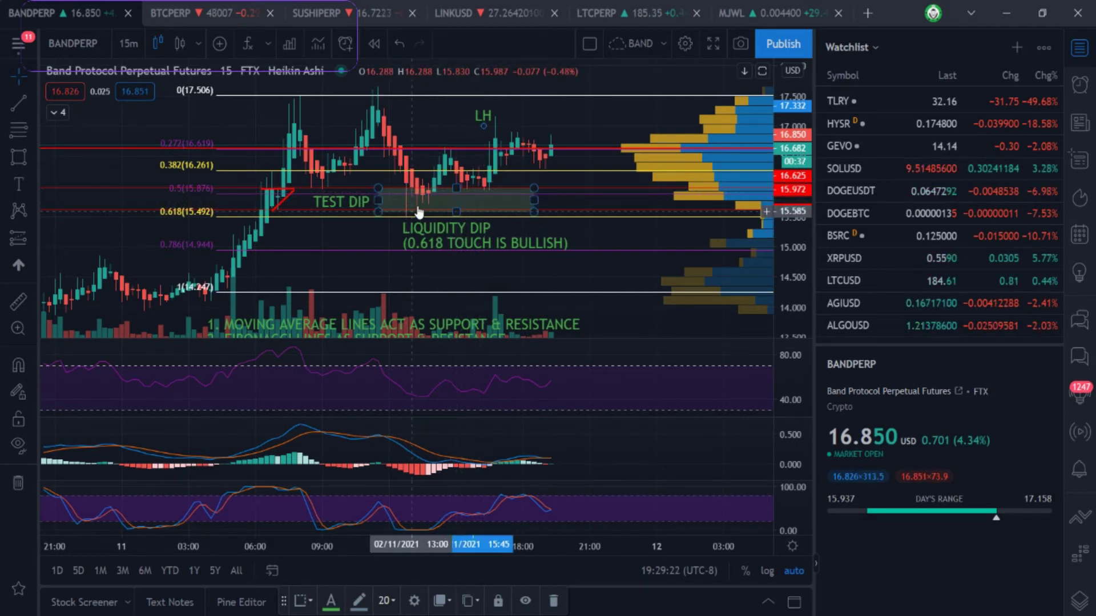
click(456, 187)
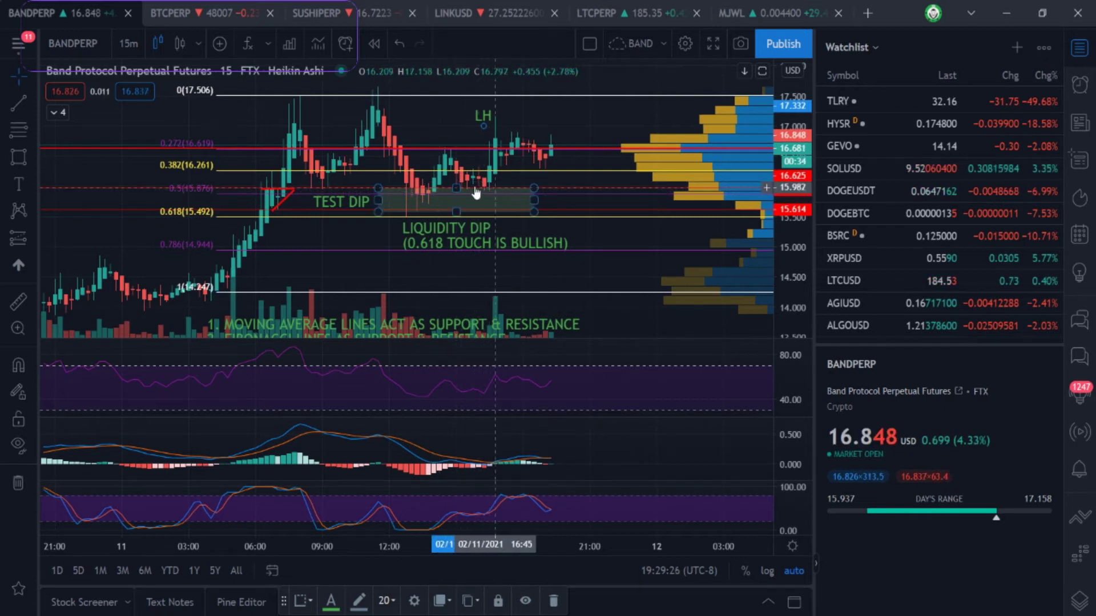
click(460, 186)
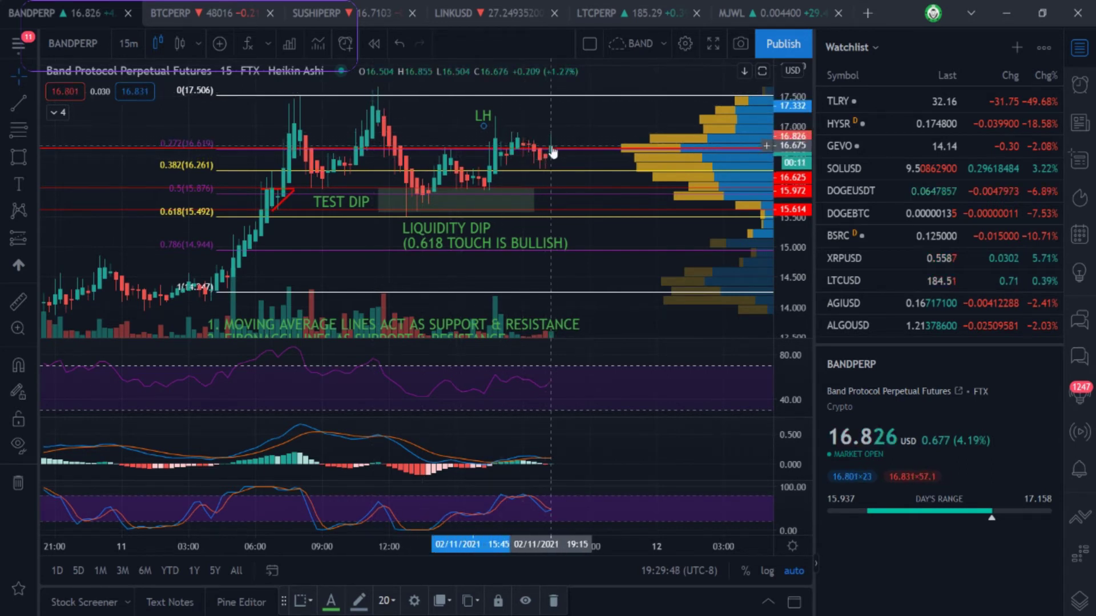
Set the chart interval to 5 minutes and view the candles around the LH label.
key(5)
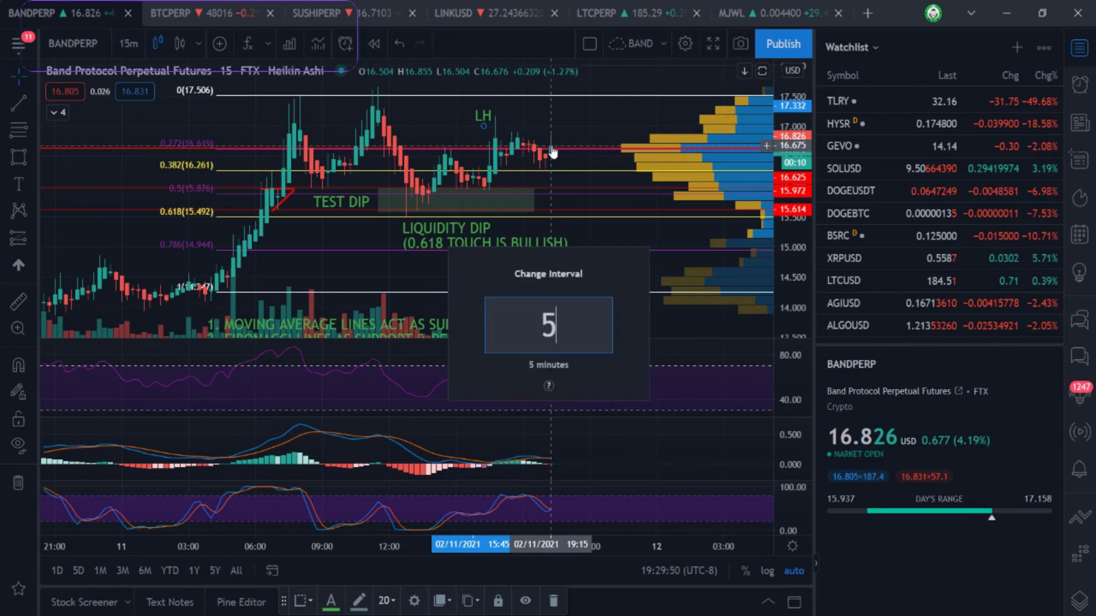
key(Return)
scroll(503, 207, down, 5)
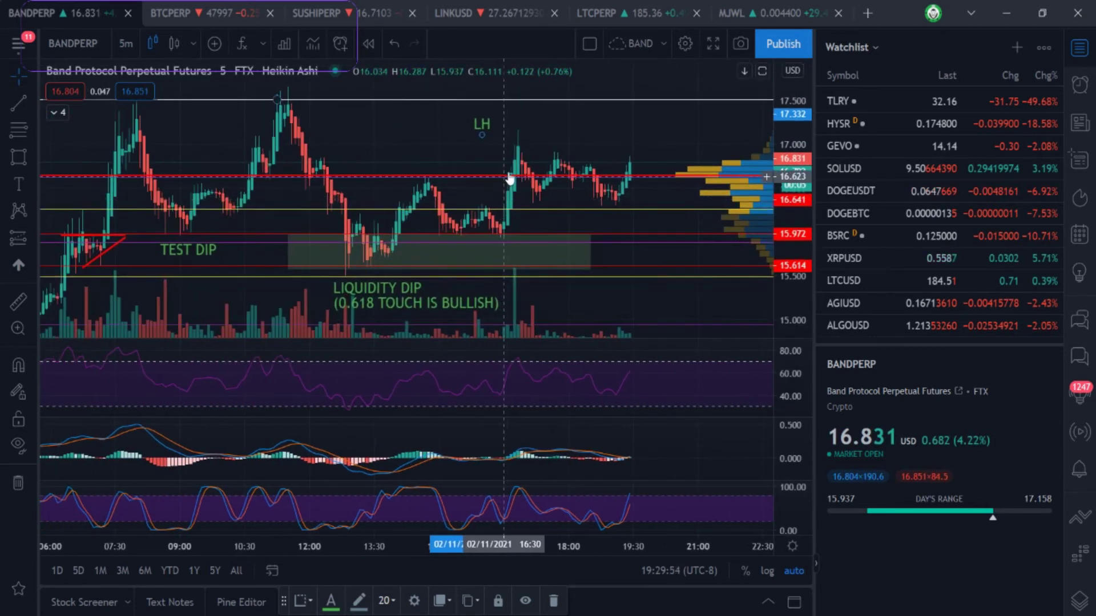
Draw a descending trend line from the LH peak at about 17.181, 16:50, to about 16.408 at 20:00.
drag(612, 170, 555, 171)
click(20, 105)
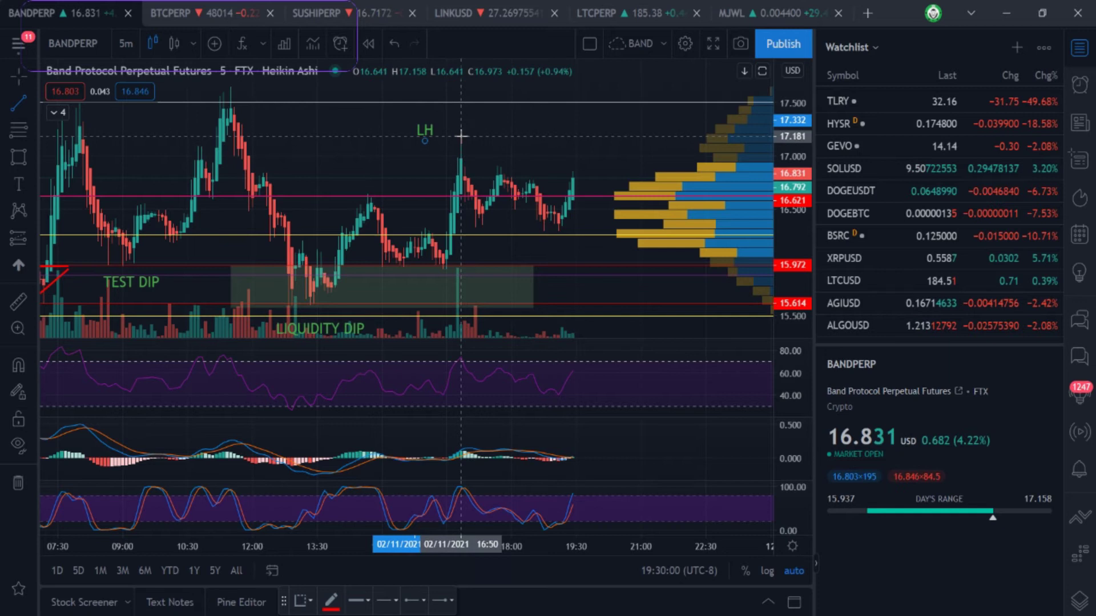
click(461, 136)
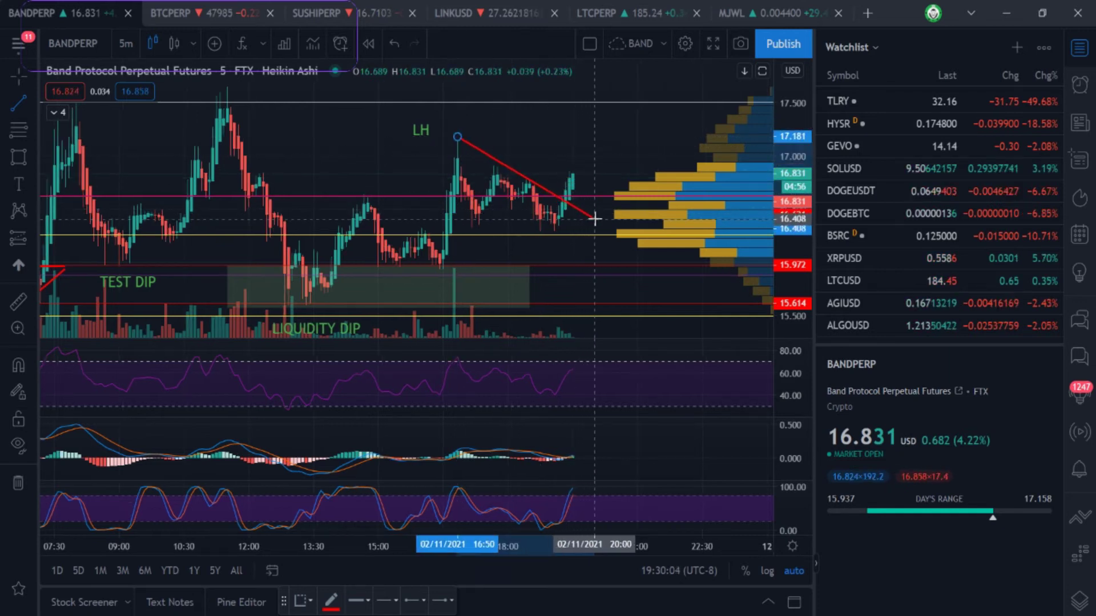
click(594, 219)
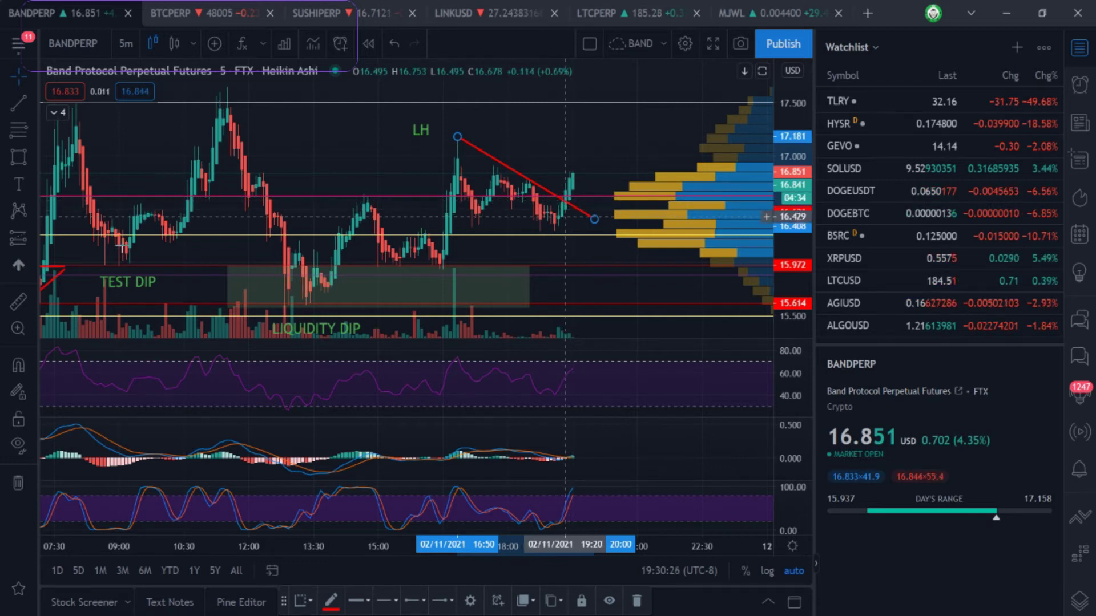
Brush a projected path dipping below the descending trend line to about 16.15 and rising to about 17.16, and undo it.
click(35, 184)
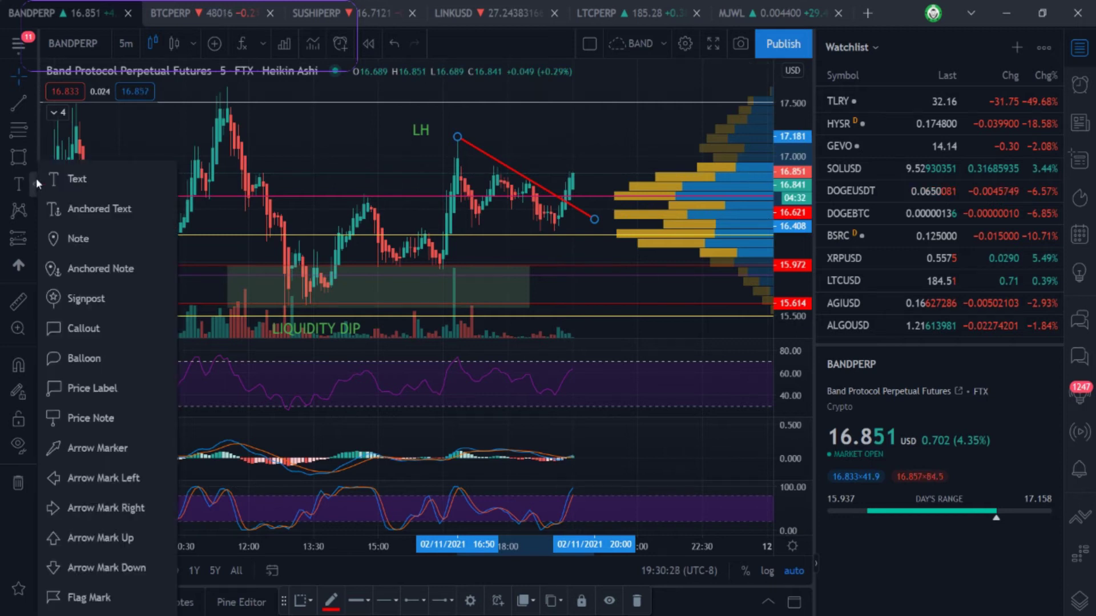
click(29, 157)
click(32, 158)
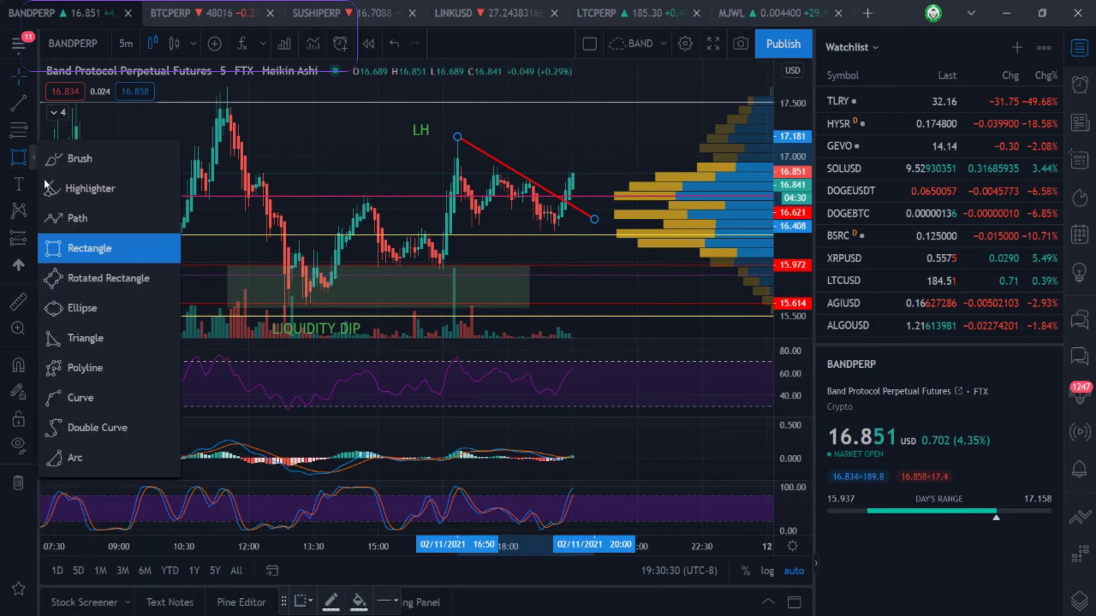
click(80, 159)
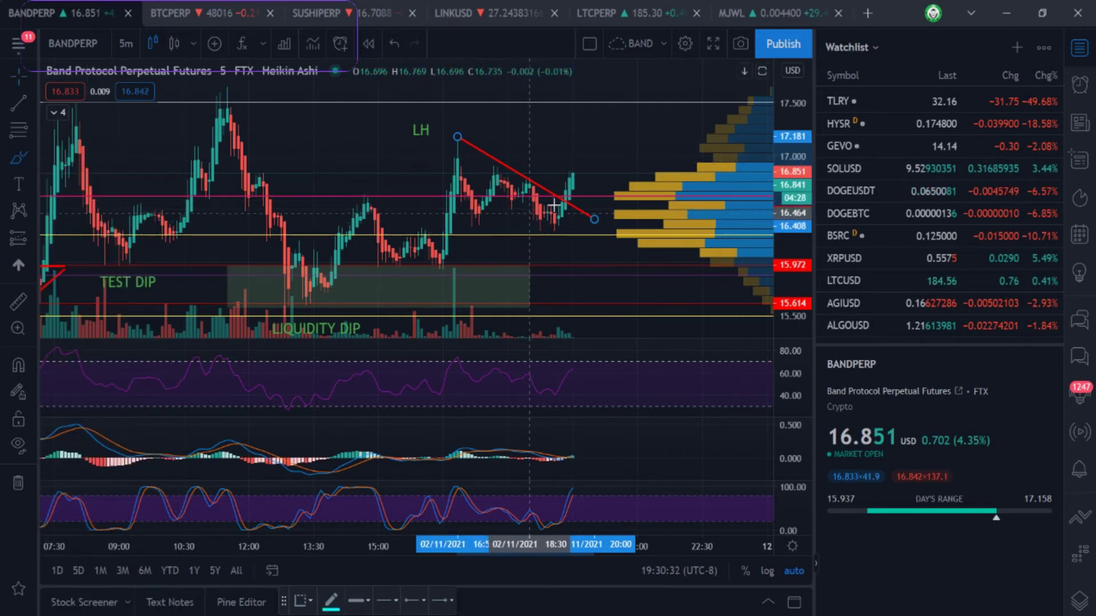
drag(570, 210, 581, 249)
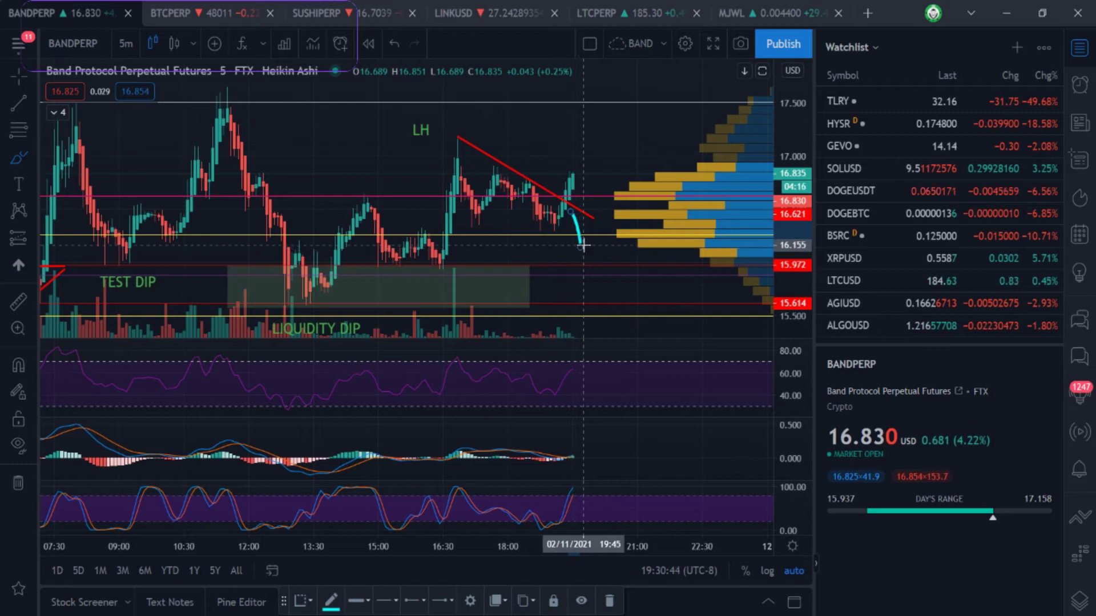
mouse_move(598, 232)
mouse_down()
mouse_move(627, 220)
mouse_move(635, 138)
mouse_up()
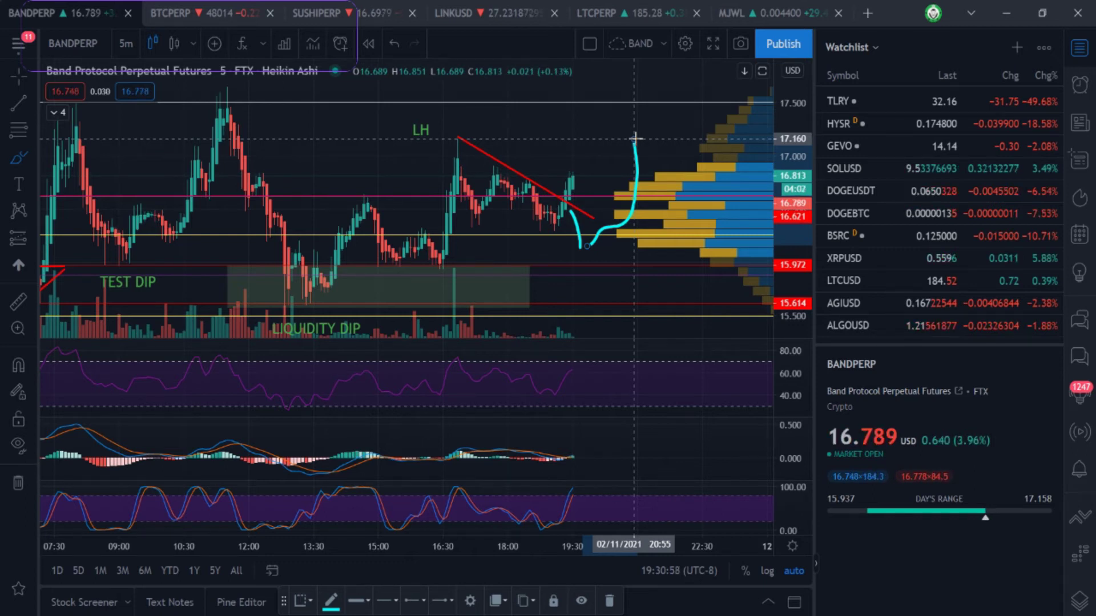
click(459, 138)
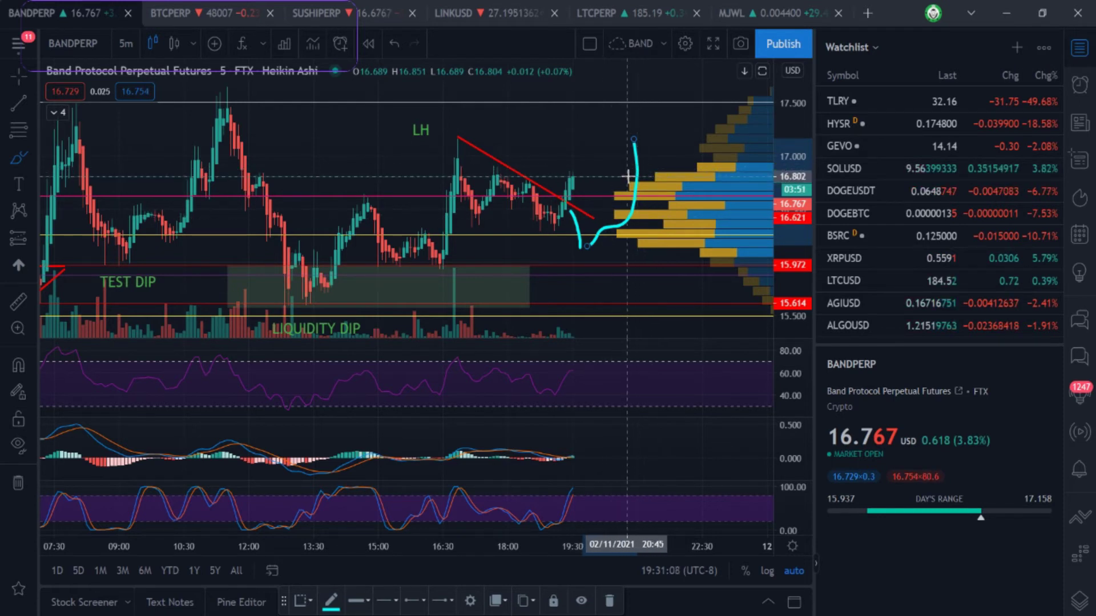
key(ctrl+z)
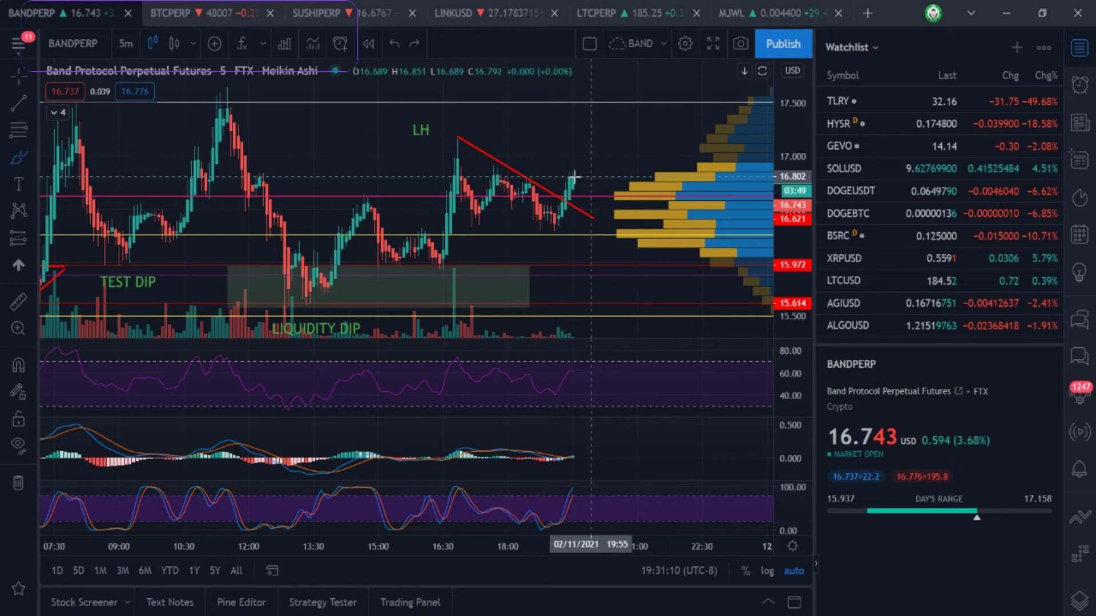
click(607, 138)
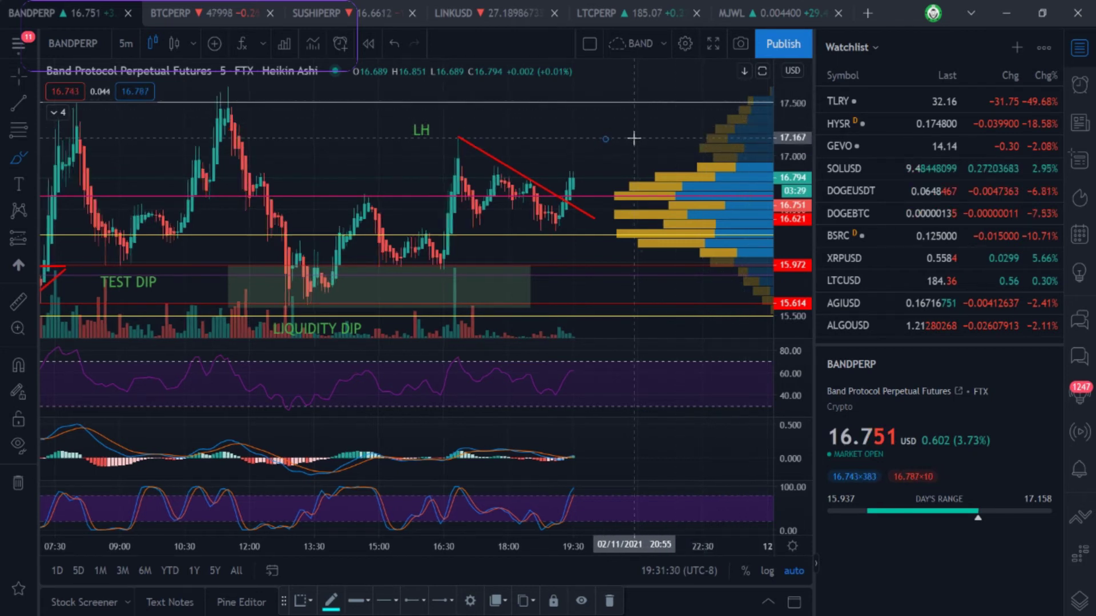
scroll(634, 138, down, 5)
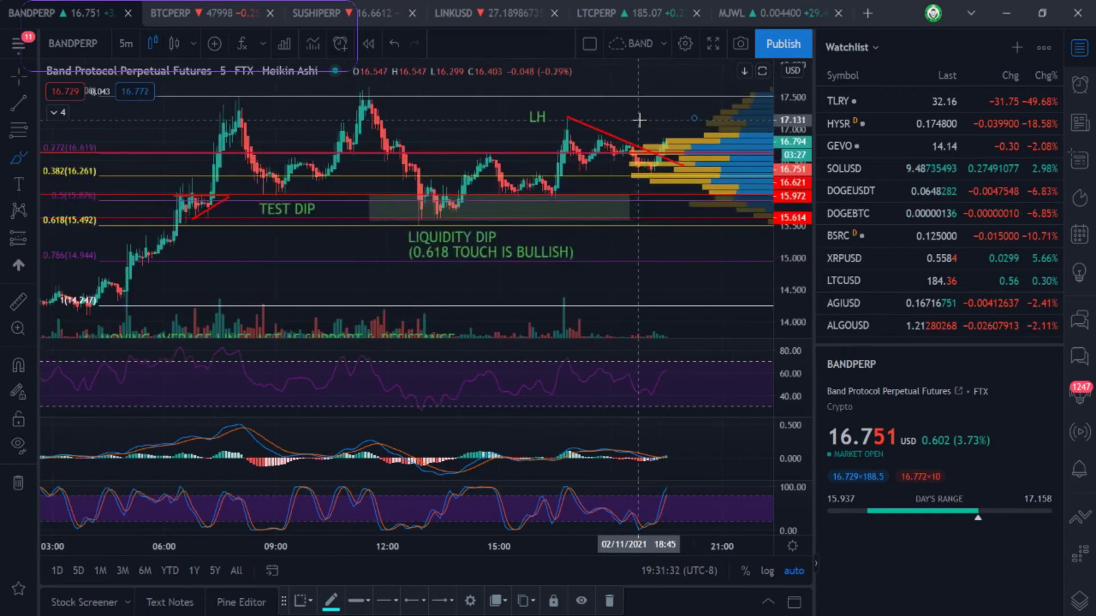
scroll(639, 120, down, 3)
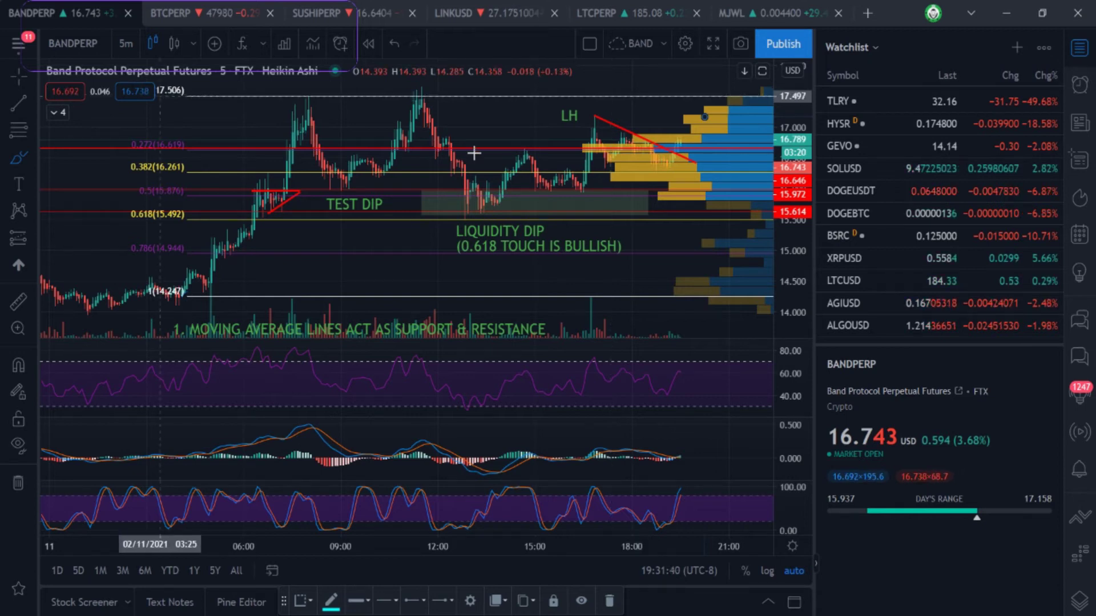
drag(676, 130, 566, 134)
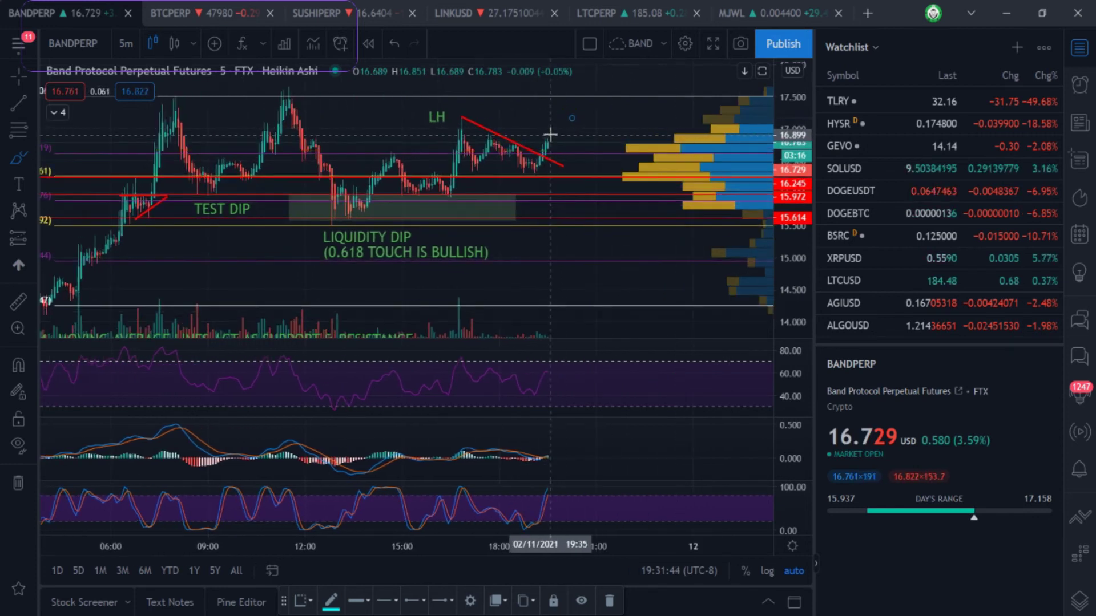
click(574, 115)
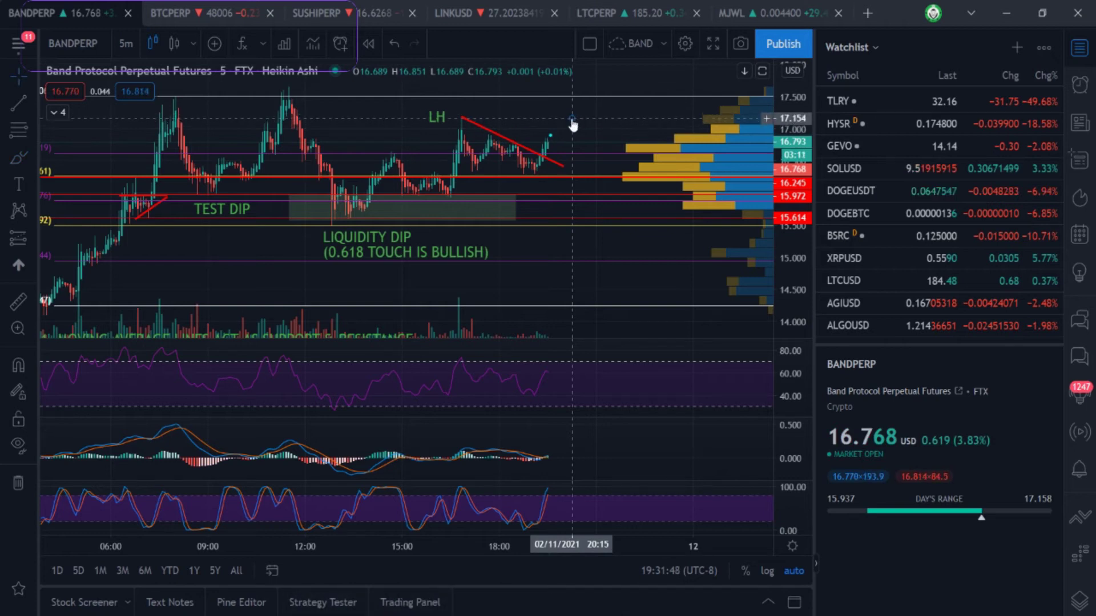
click(572, 118)
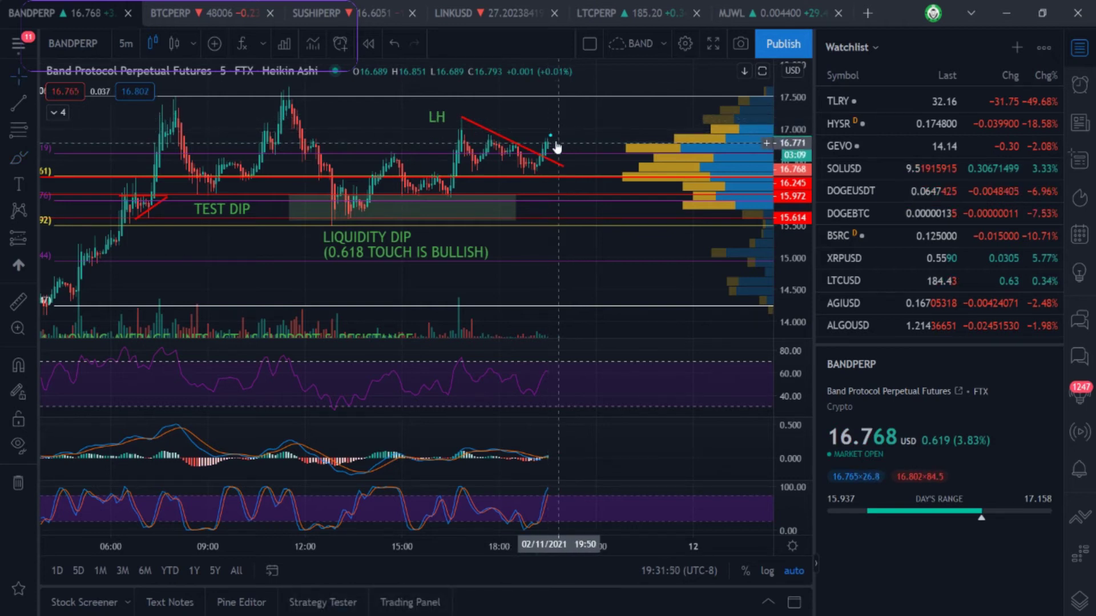
click(548, 134)
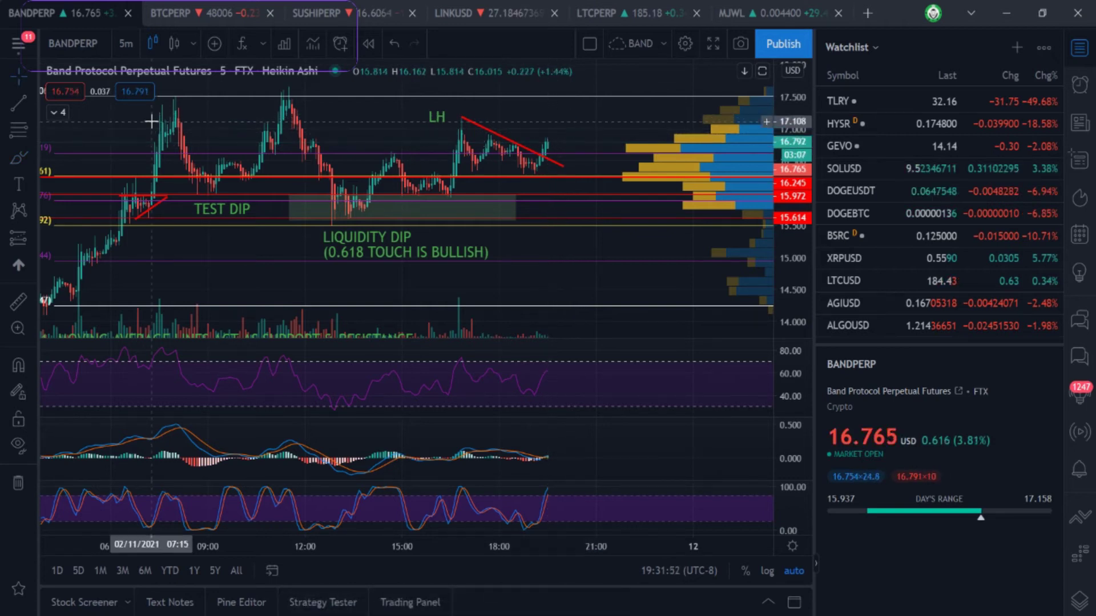
Brush a steep projected rise from the latest candle past the earlier highs and back to about 17.53, and undo it.
click(17, 164)
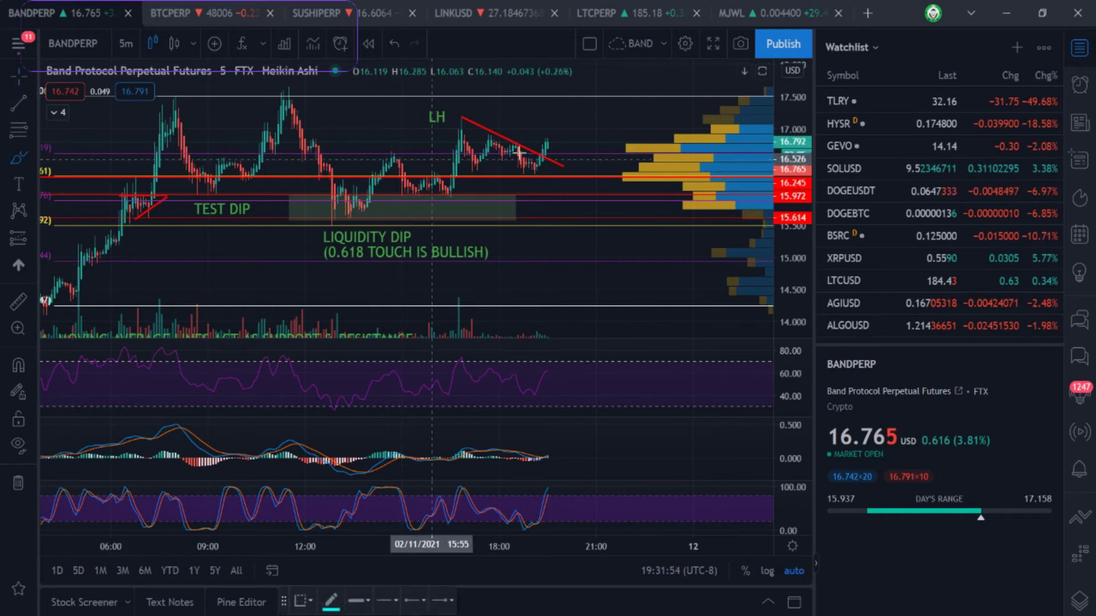
drag(550, 140, 580, 60)
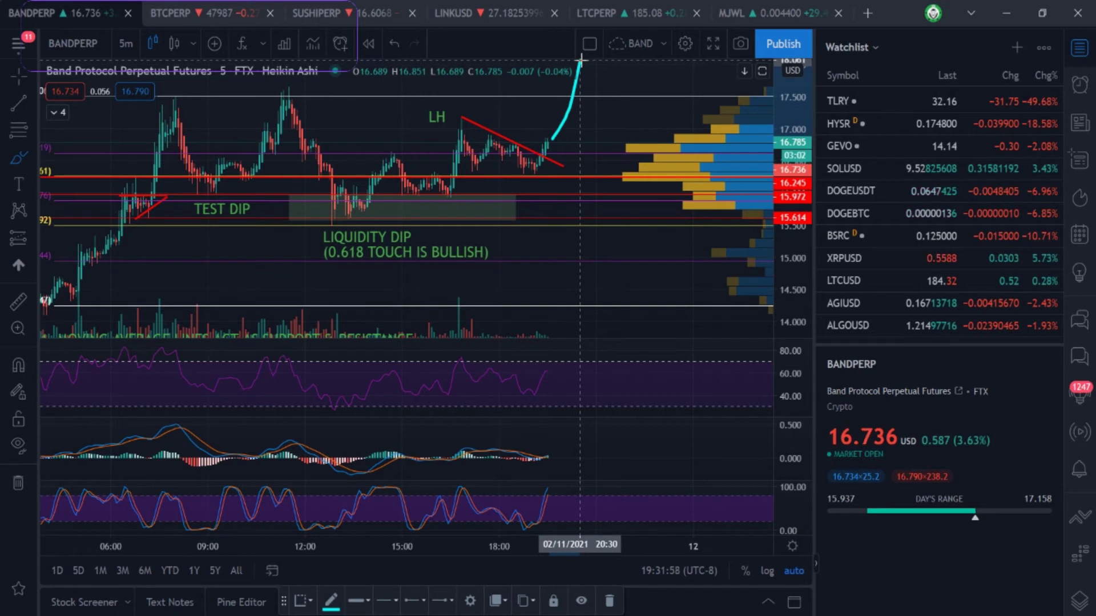
drag(585, 81, 586, 96)
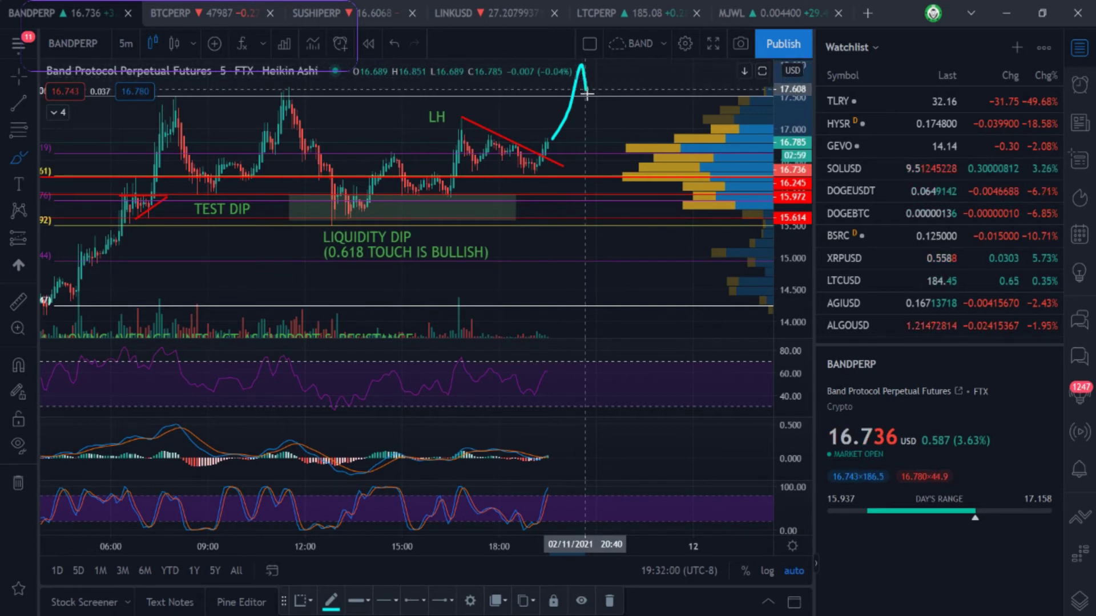
drag(587, 96, 585, 94)
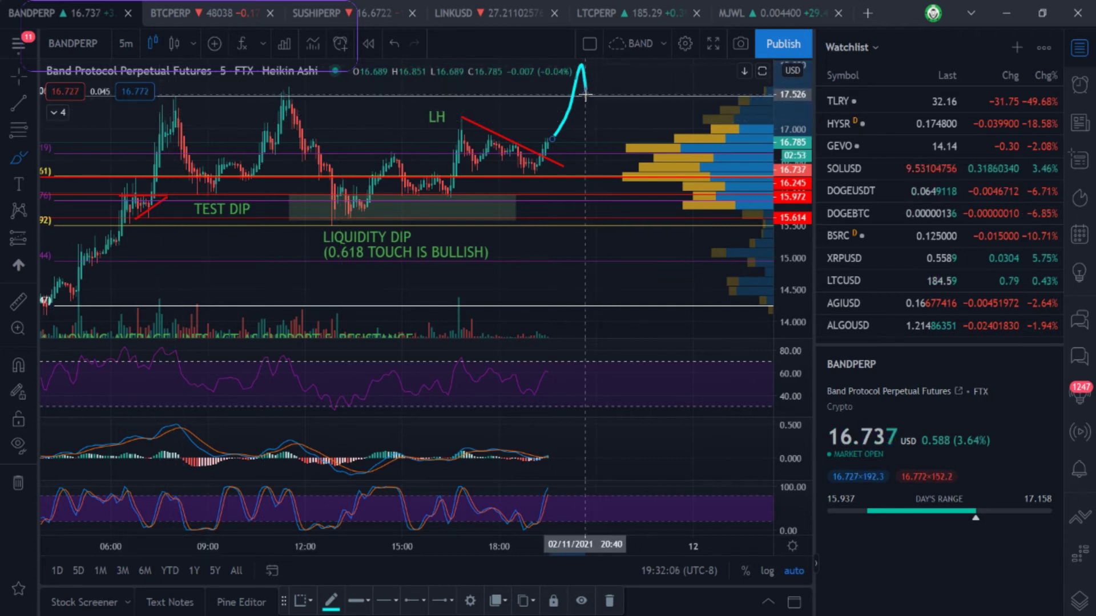
key(ctrl+z)
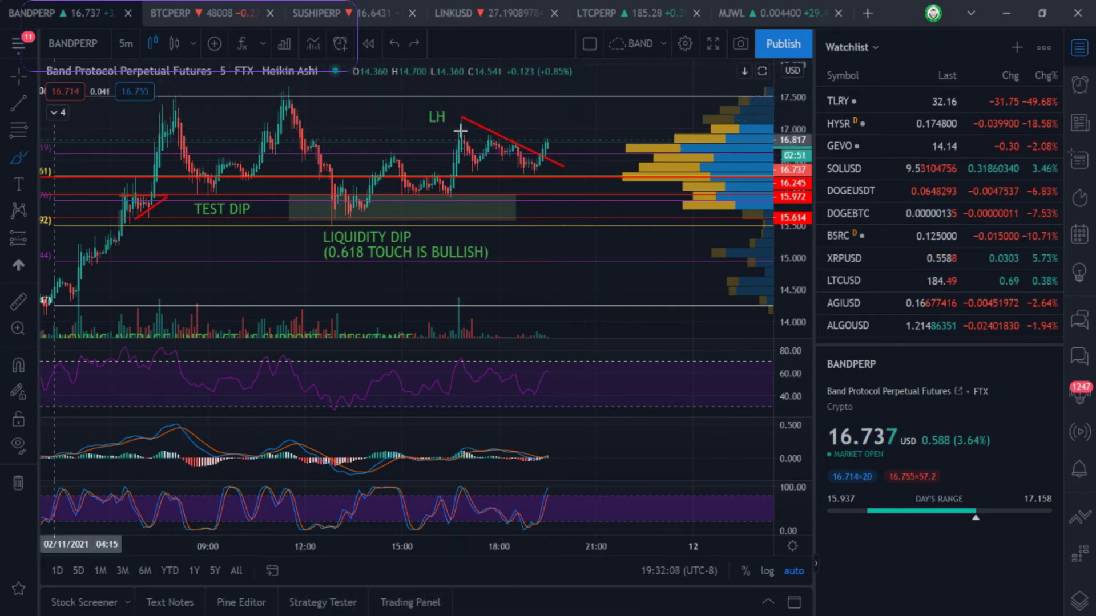
Brush a projected path from the latest candle above the earlier highs, down to about 16.85 and back up to about 18.07.
mouse_move(554, 138)
mouse_down()
mouse_move(585, 60)
mouse_move(599, 70)
mouse_move(605, 105)
mouse_up()
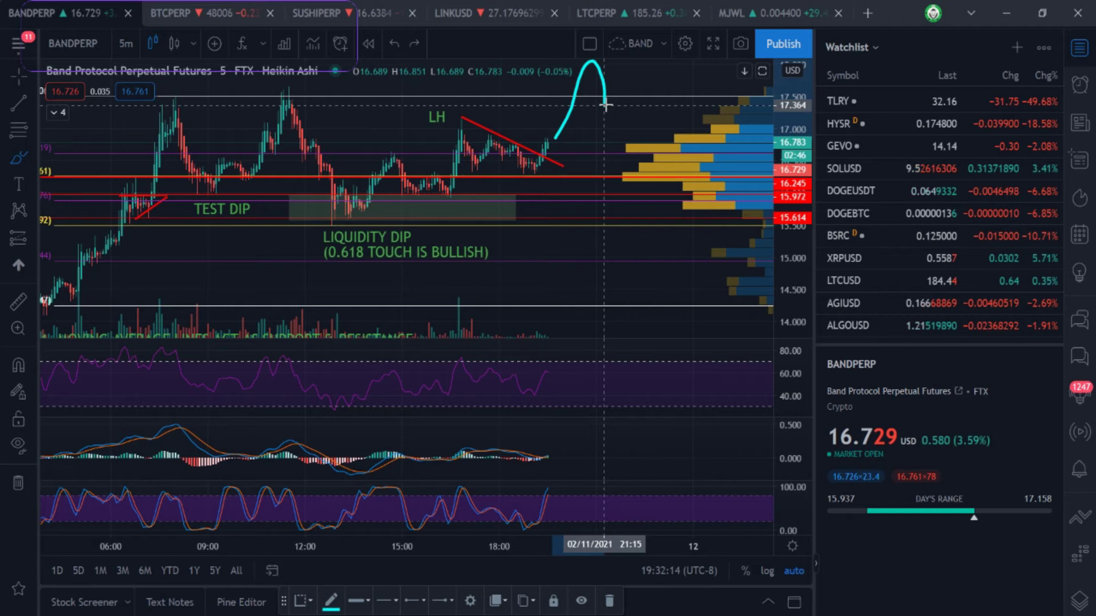
mouse_move(607, 127)
mouse_down()
mouse_move(620, 138)
mouse_move(631, 127)
mouse_move(652, 58)
mouse_up()
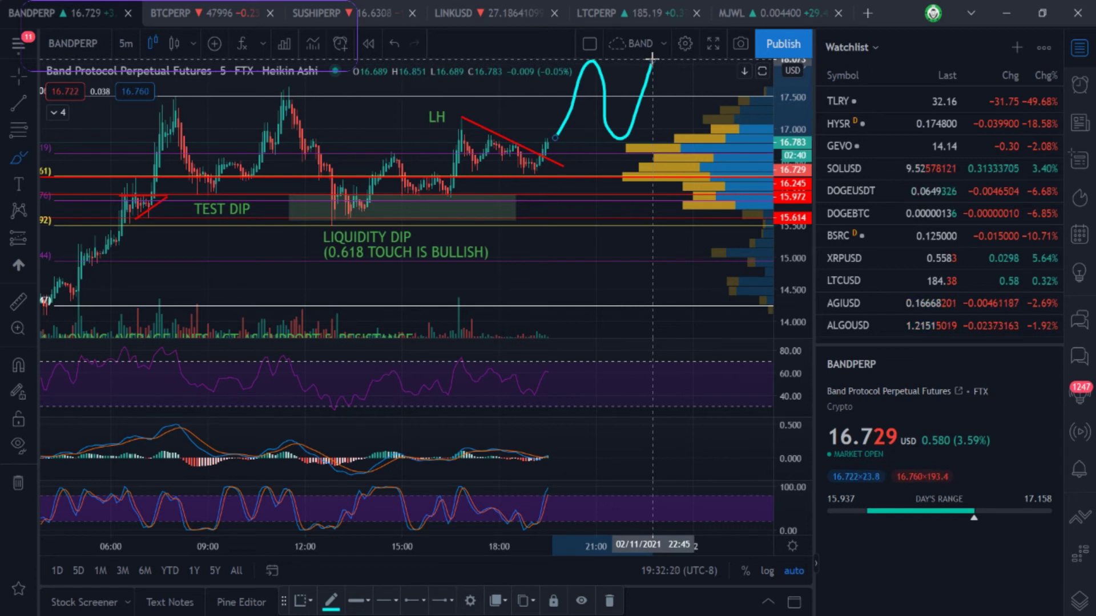
Draw a near-vertical trend line measuring the rally from about 14.439 at 05:30 to about 17.505 at 05:40.
scroll(455, 90, down, 5)
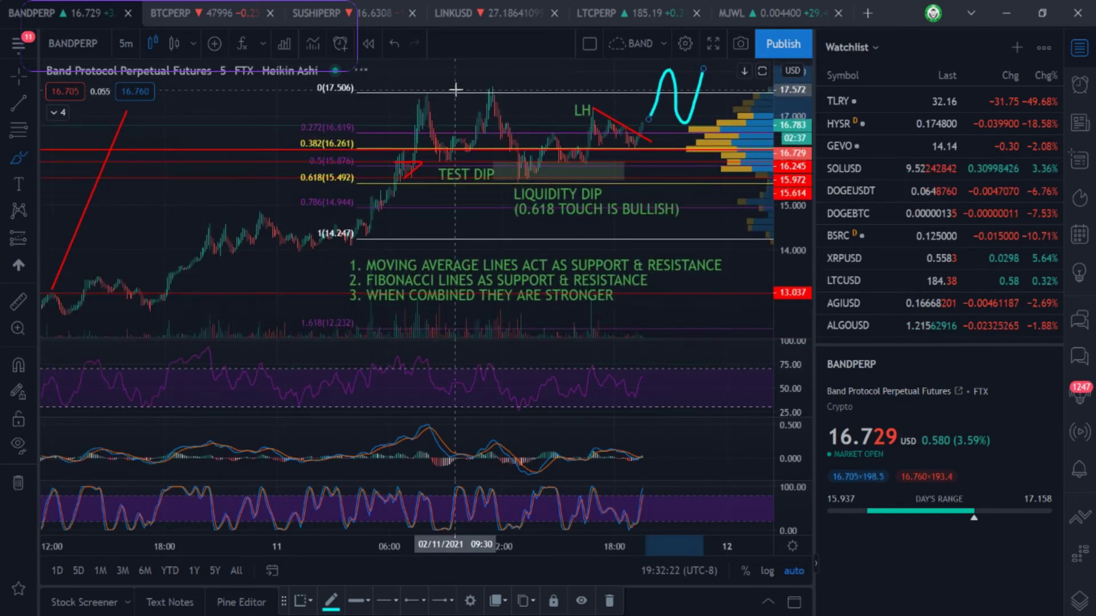
click(19, 103)
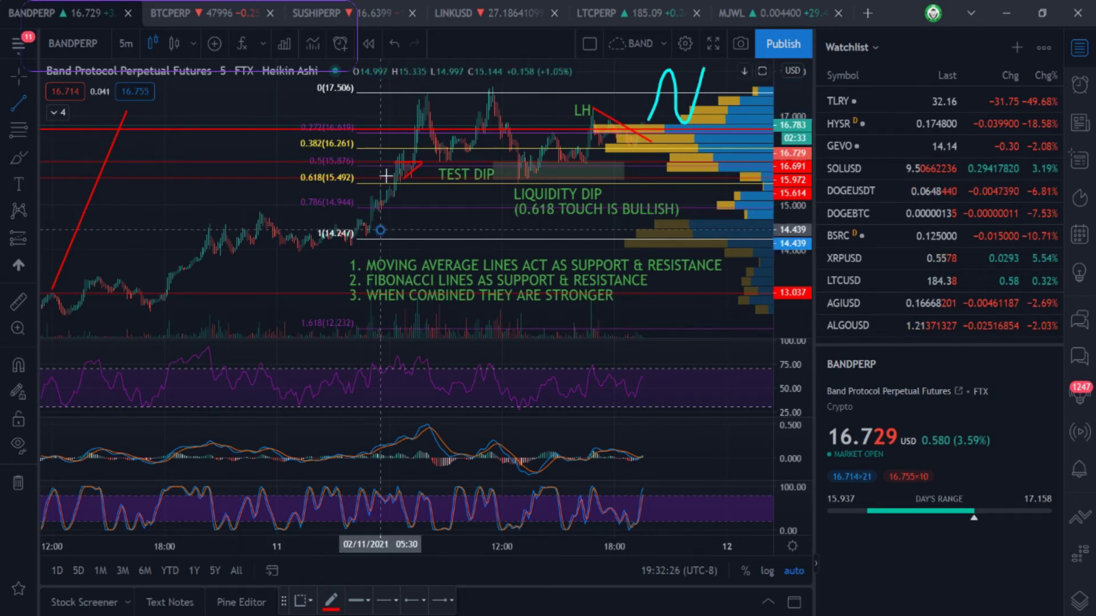
click(380, 230)
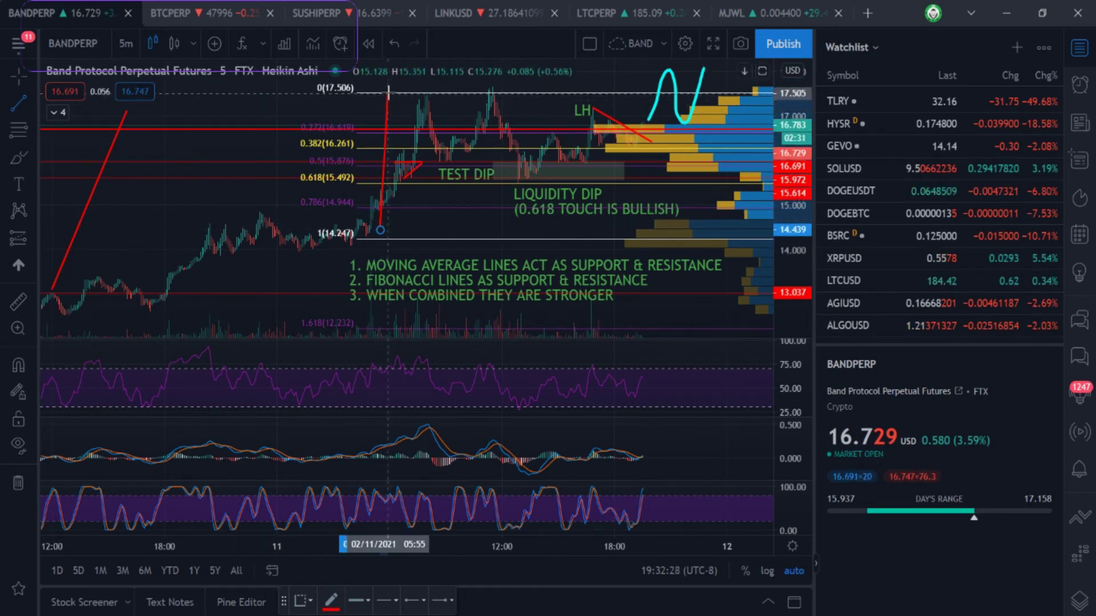
click(384, 93)
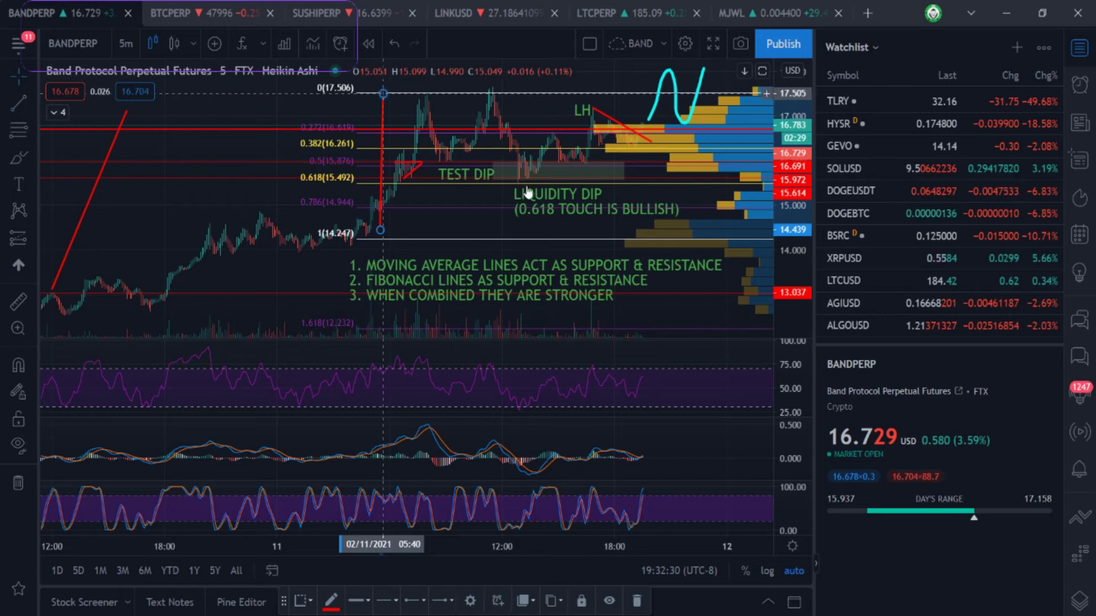
Move the rally line onto the projected path at 21:45, starting at about 17.472, and set its upper end to about 20.059.
scroll(559, 213, right, 5)
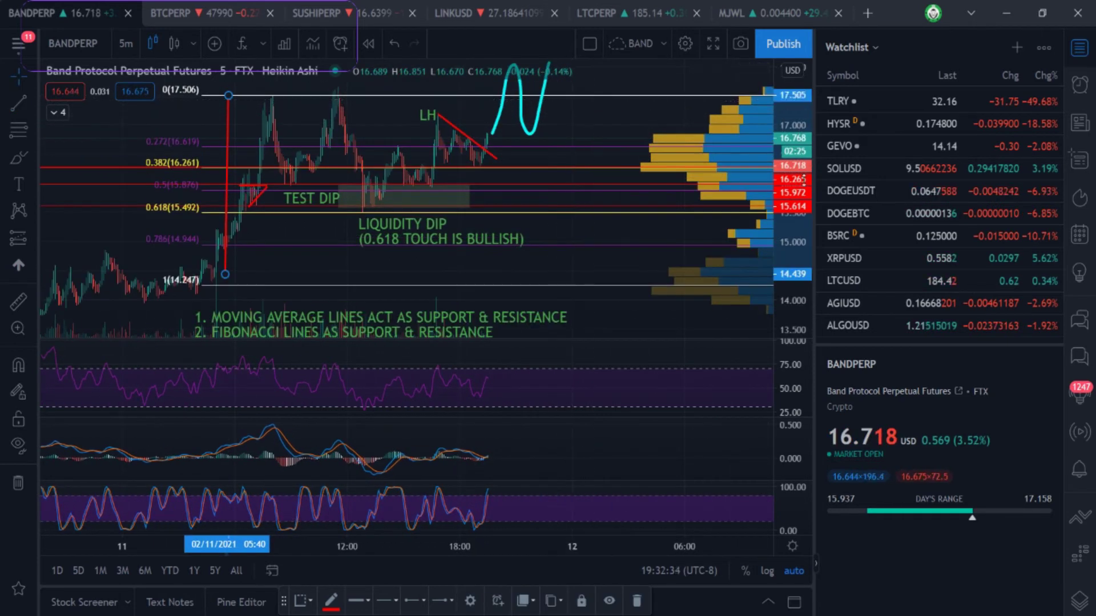
drag(803, 180, 801, 245)
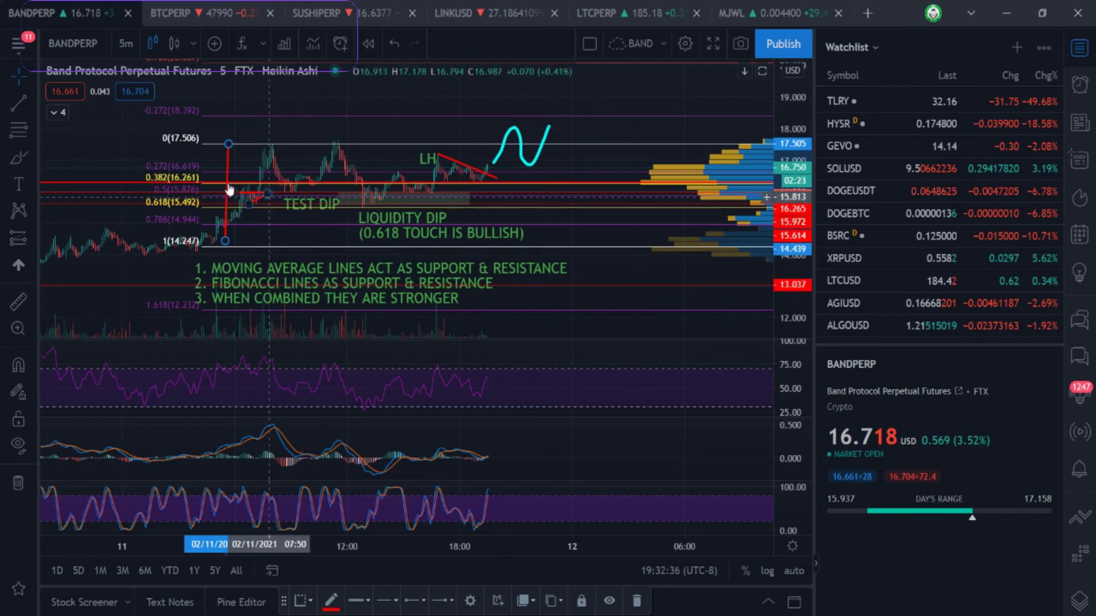
drag(227, 170, 530, 76)
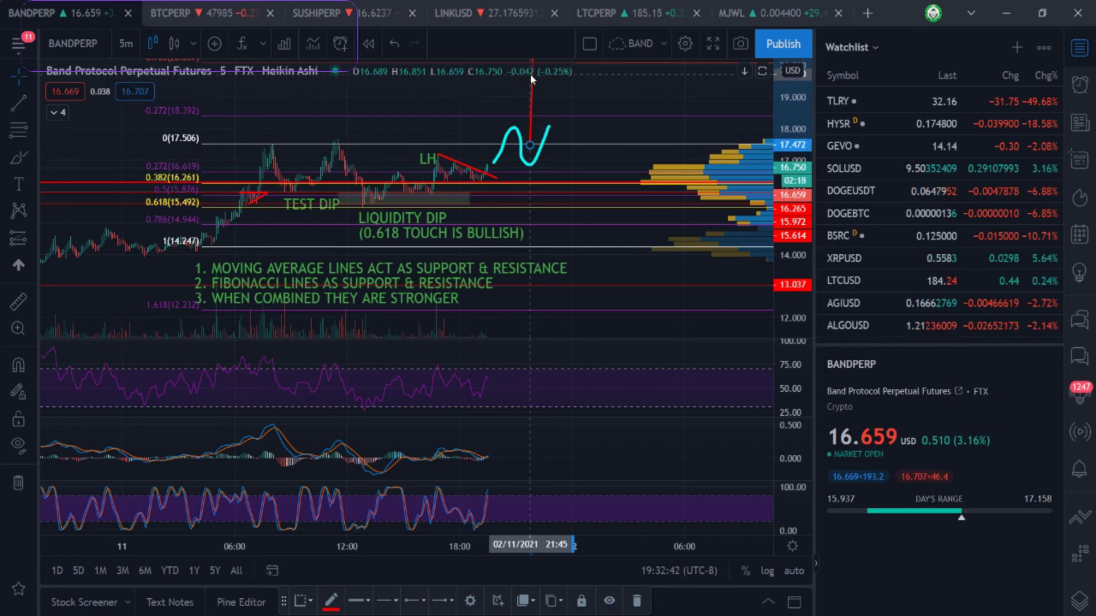
drag(529, 74, 533, 74)
drag(799, 172, 804, 195)
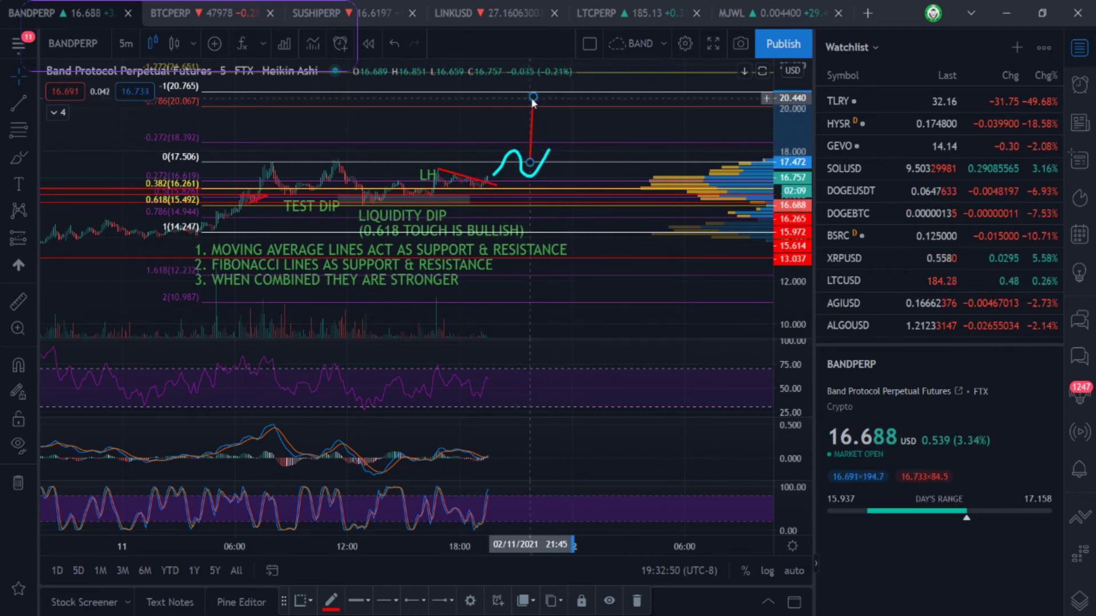
drag(532, 99, 530, 103)
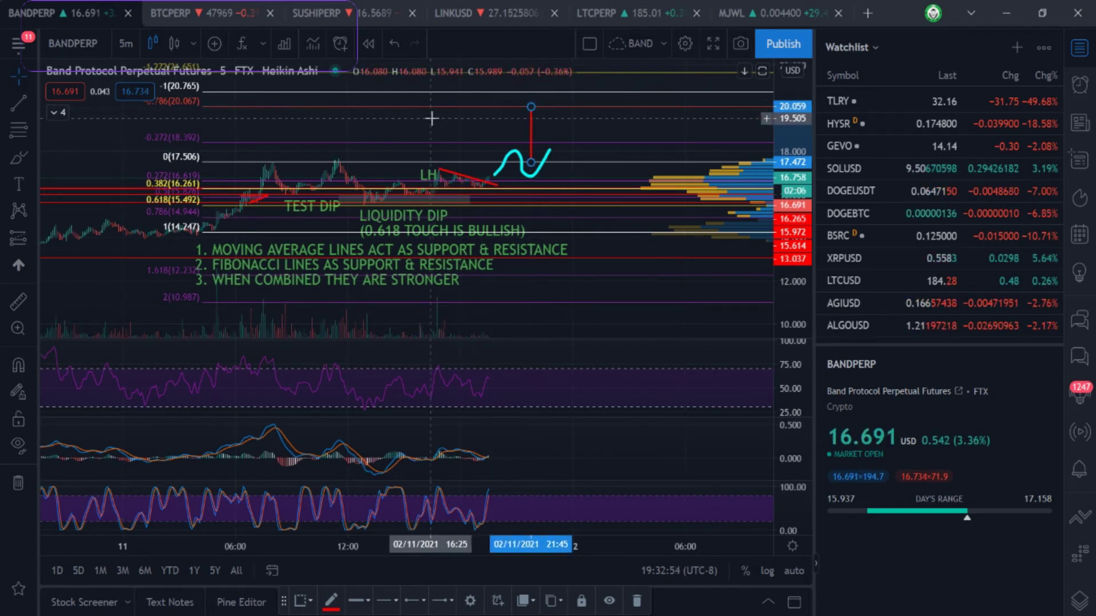
Reset the chart view to bring the recent candles back to their default scale.
scroll(431, 118, left, 3)
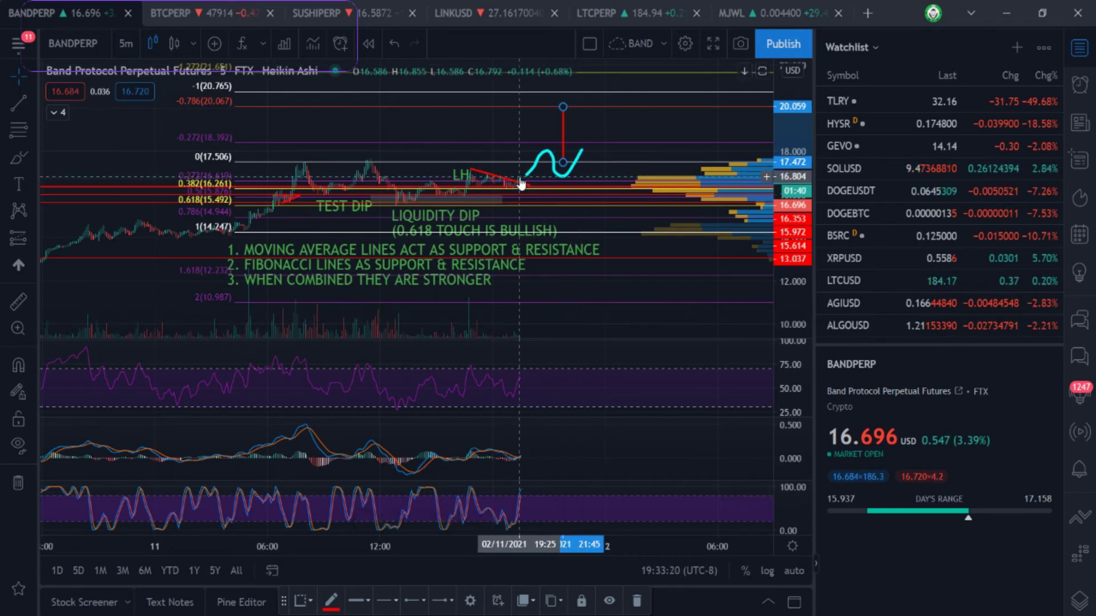
scroll(520, 183, down, 5)
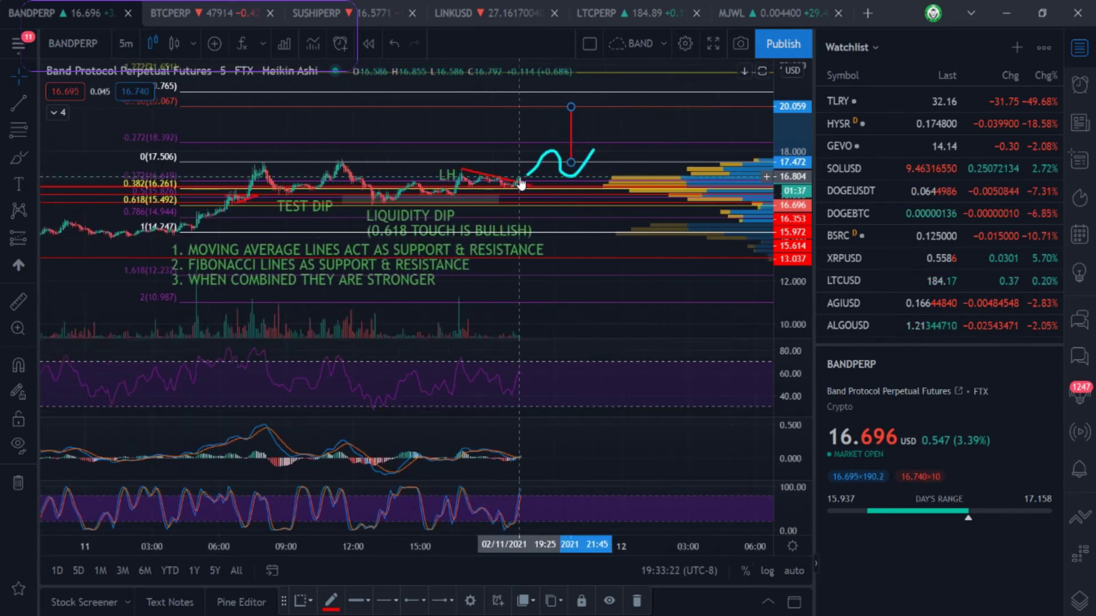
scroll(520, 183, up, 3)
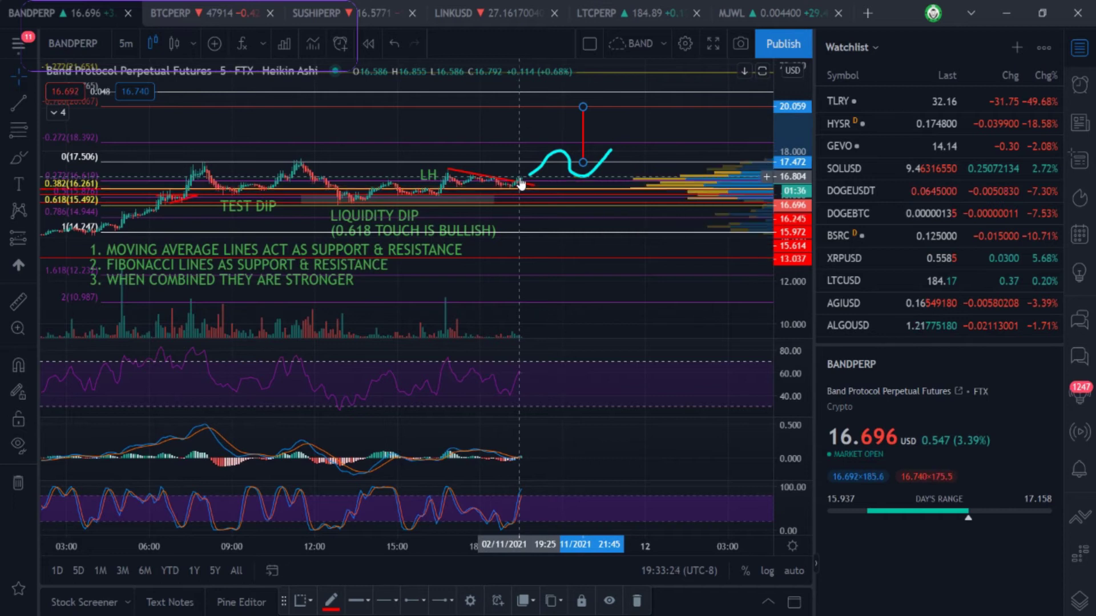
right_click(547, 132)
click(603, 182)
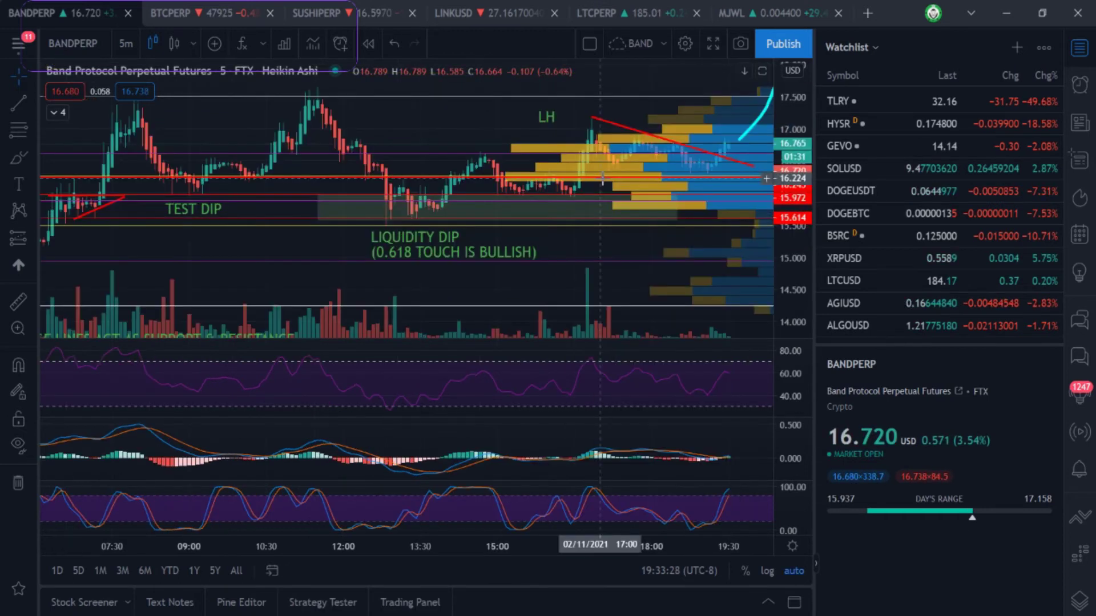
Select the descending trend line from the LH peak and add a horizontal line at about 16.469 near its lower end.
scroll(602, 178, right, 10)
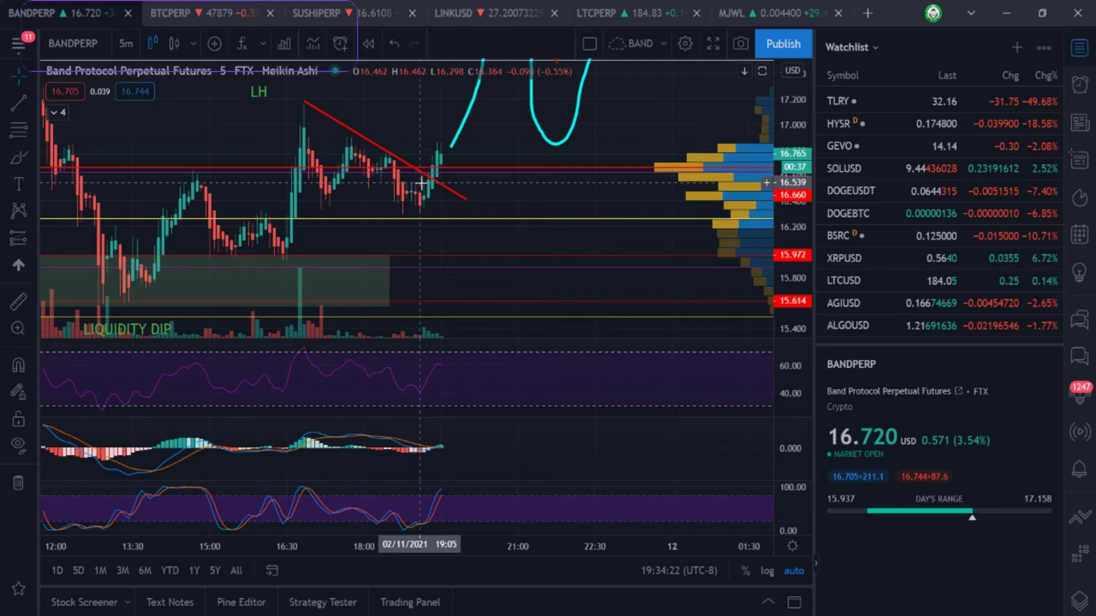
click(459, 198)
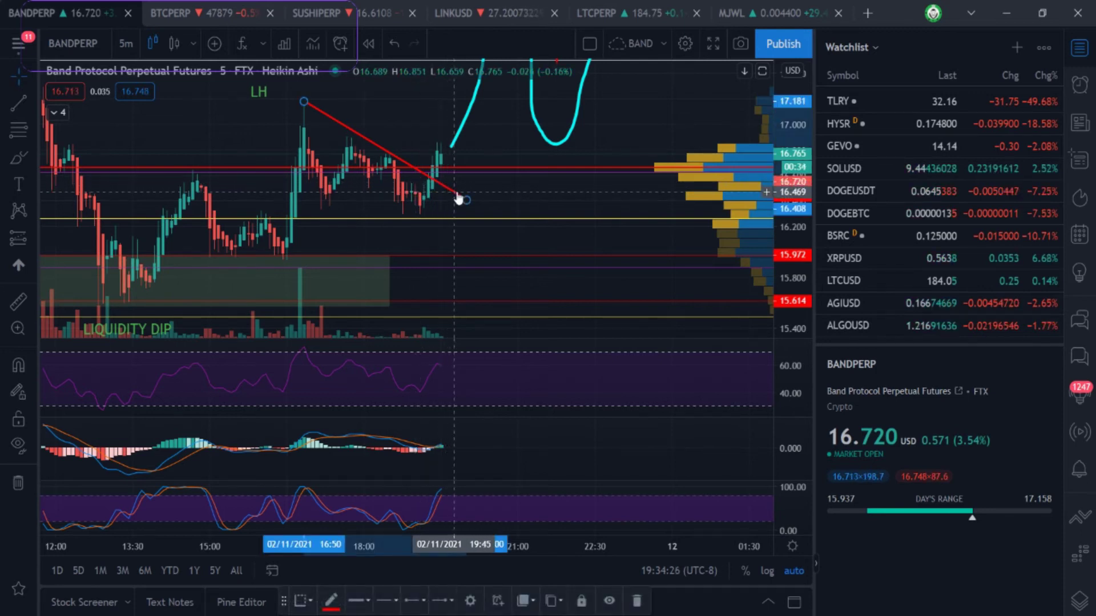
key(alt+h)
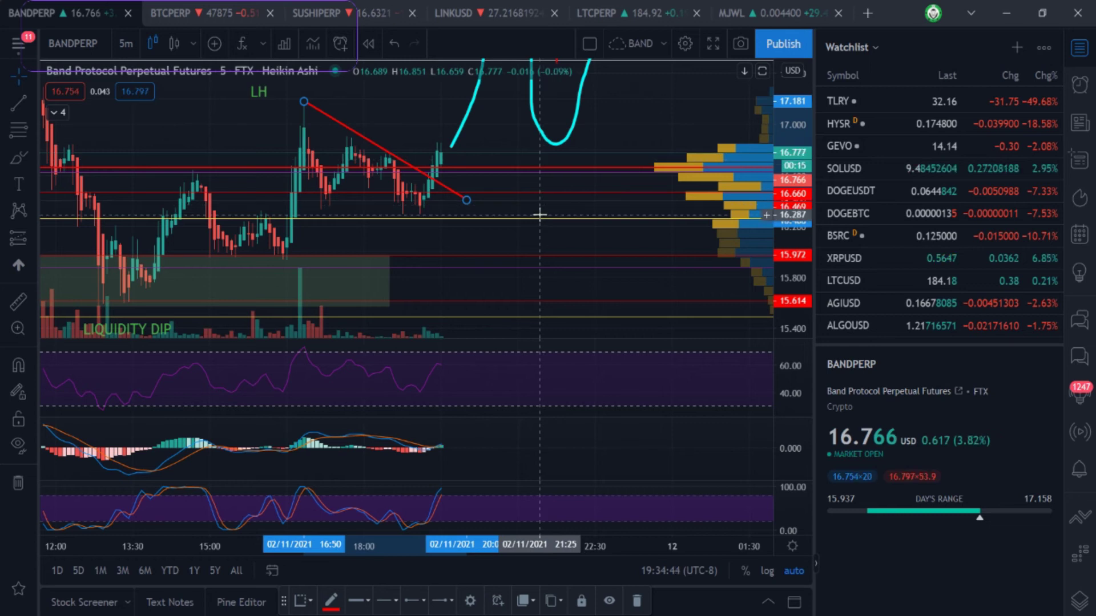
Zoom out to the full rally with its Fibonacci levels and maximize the price pane over the oscillator panes.
scroll(539, 215, down, 4)
scroll(540, 215, down, 2)
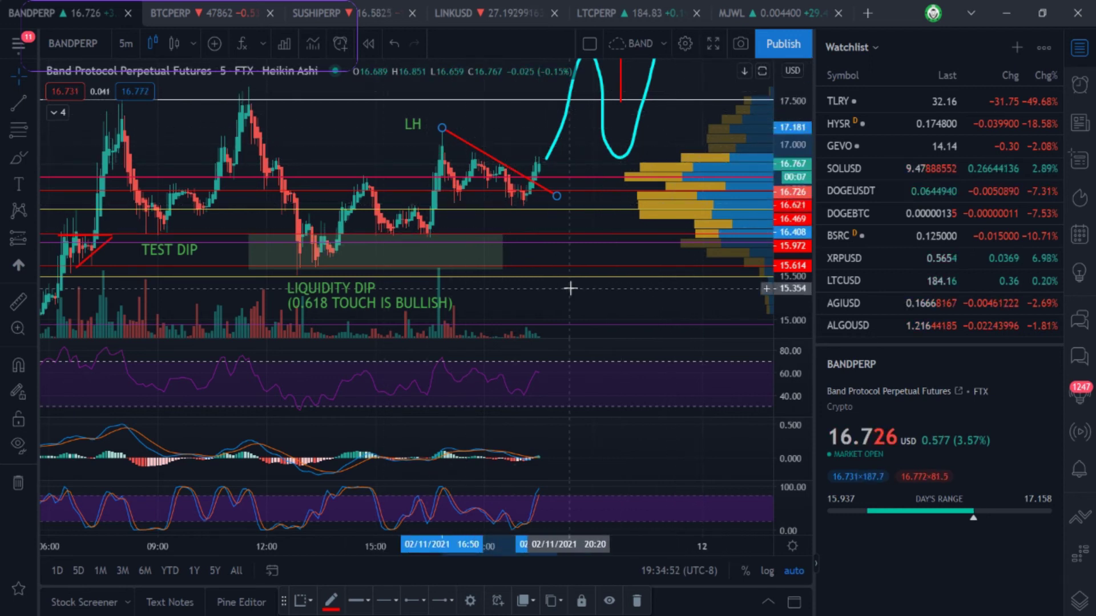
scroll(569, 288, down, 3)
scroll(569, 289, down, 4)
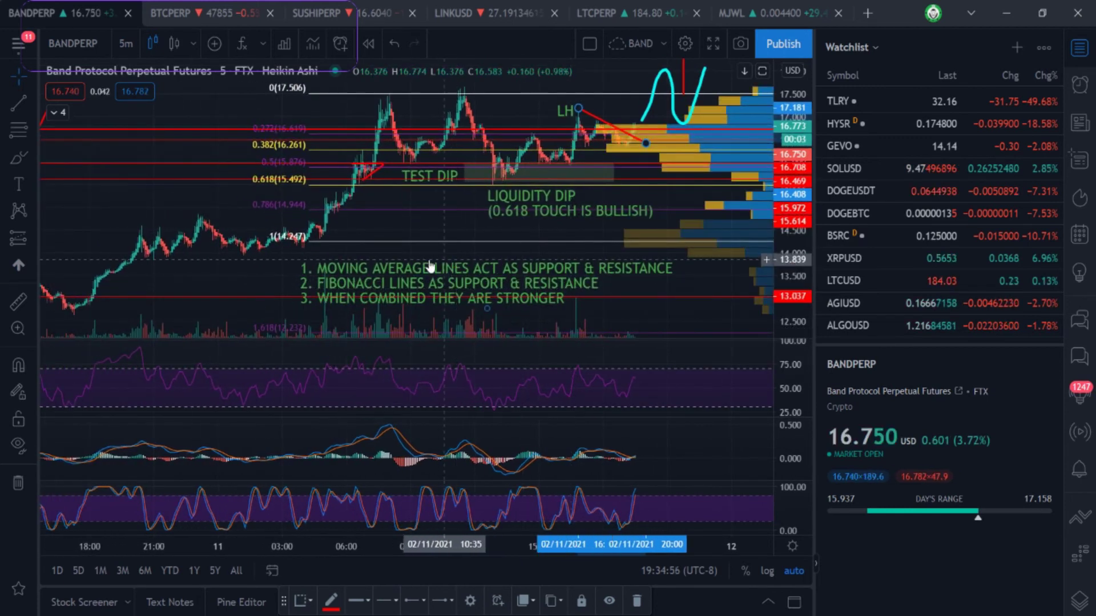
scroll(493, 275, right, 2)
scroll(494, 275, right, 5)
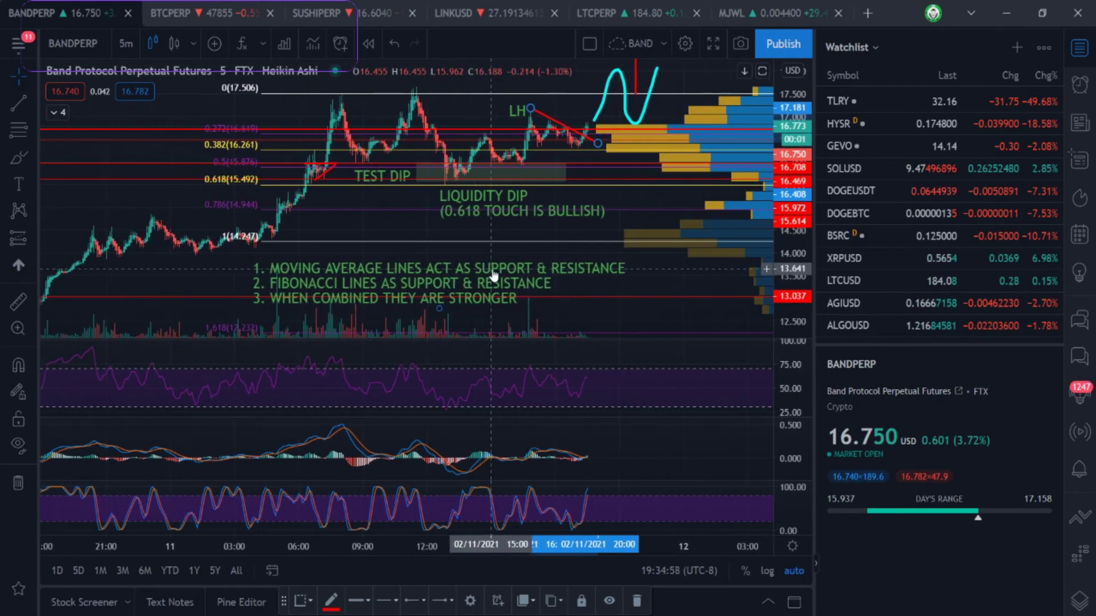
click(610, 258)
double_click(610, 258)
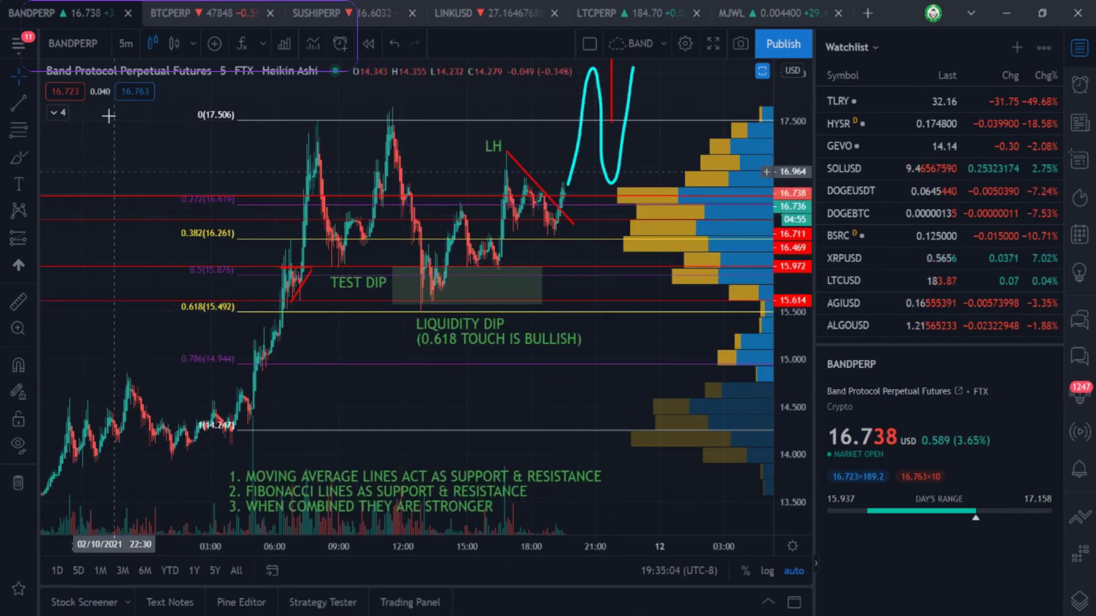
Show the hidden 3EMA 50 100 200 and EMA 21 indicators on the price pane, and collapse the indicator legend.
click(60, 115)
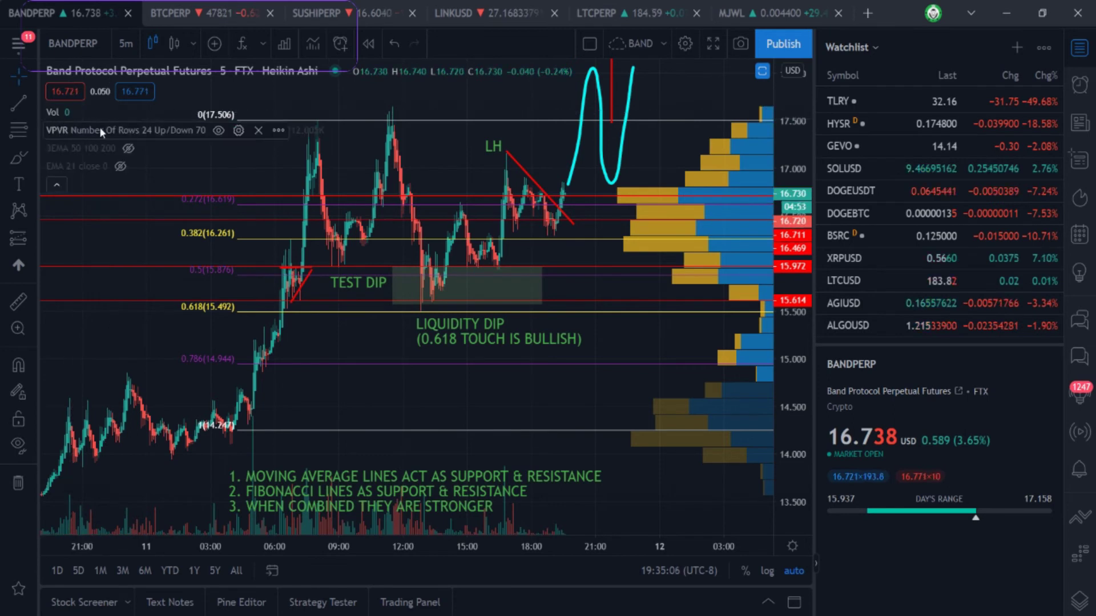
click(128, 148)
click(120, 166)
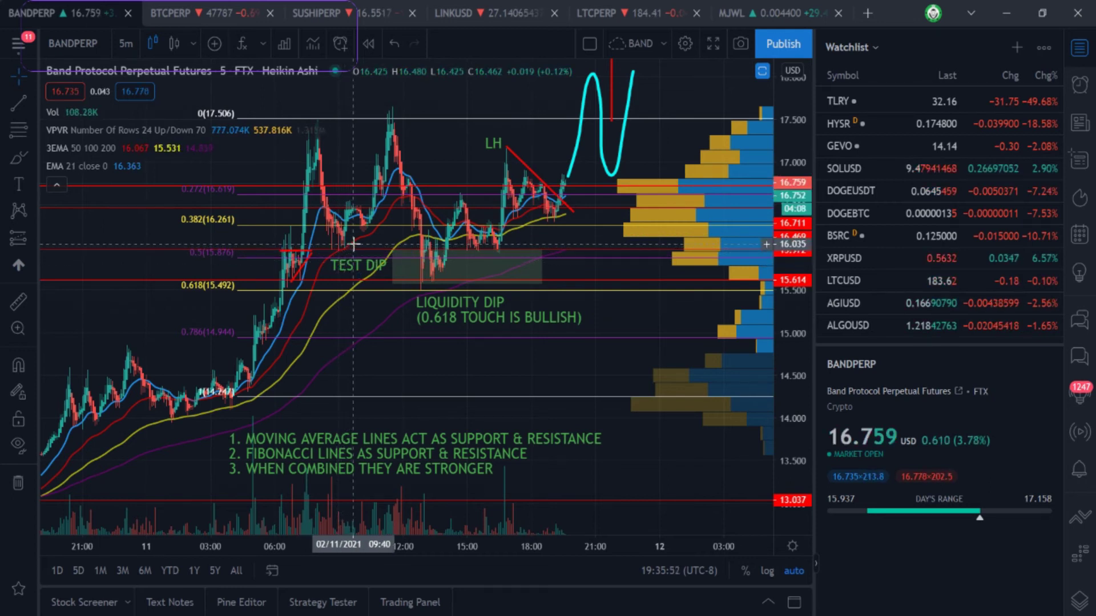
mouse_move(94, 153)
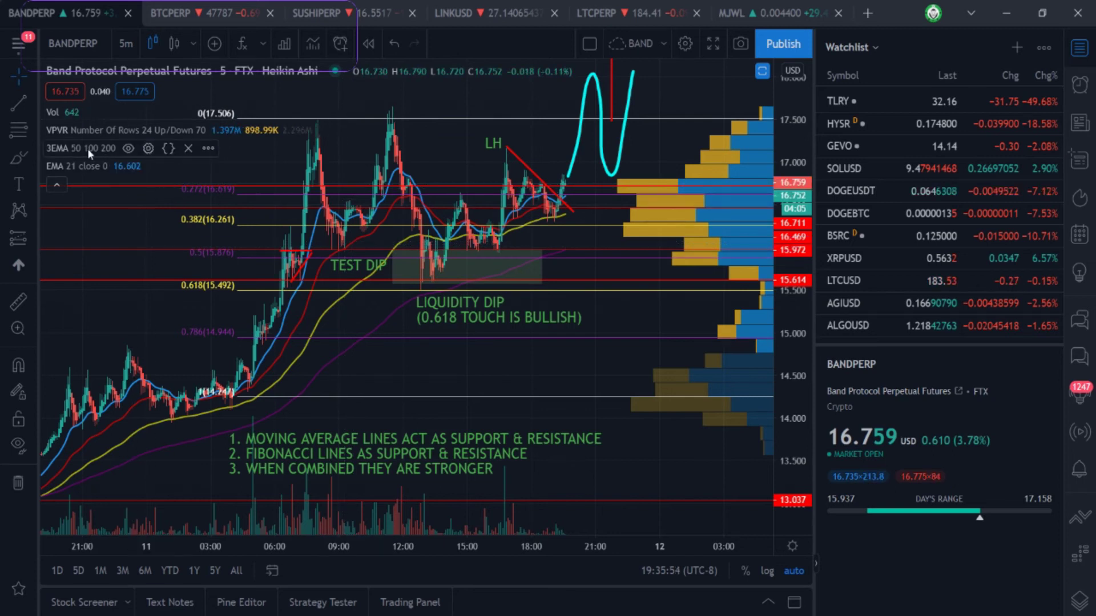
mouse_move(64, 165)
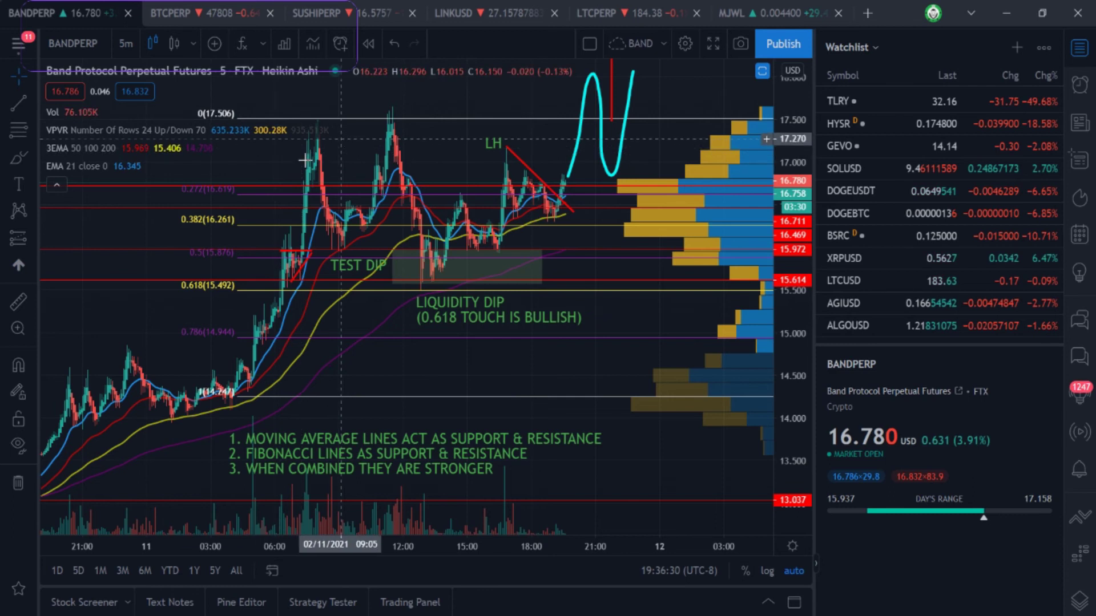
click(56, 183)
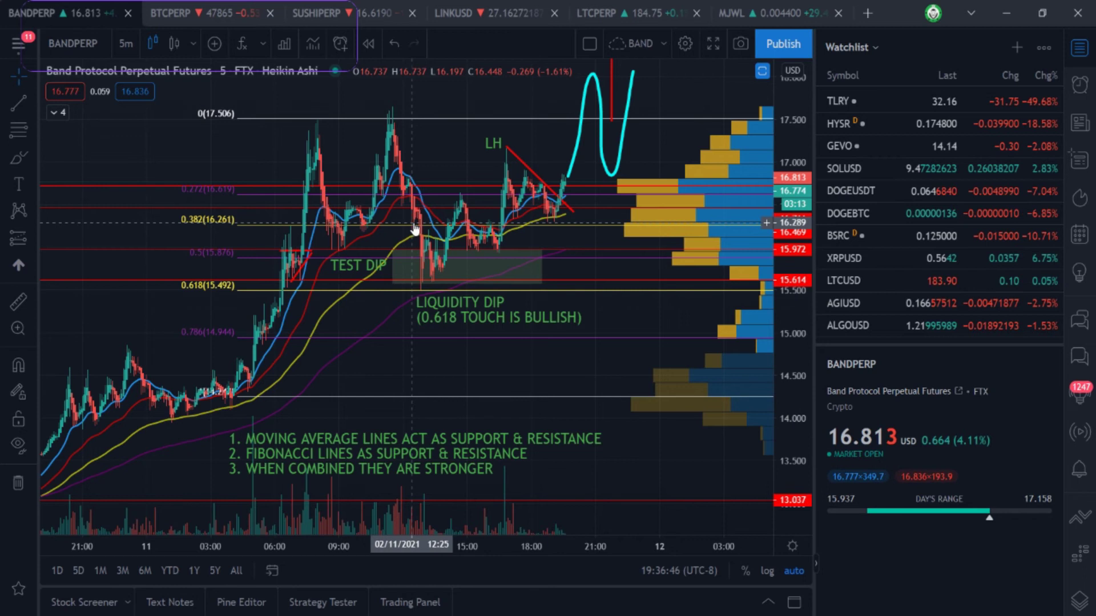
Change the chart interval to 15 minutes and frame the rally with its moving averages and Fibonacci levels.
text(15)
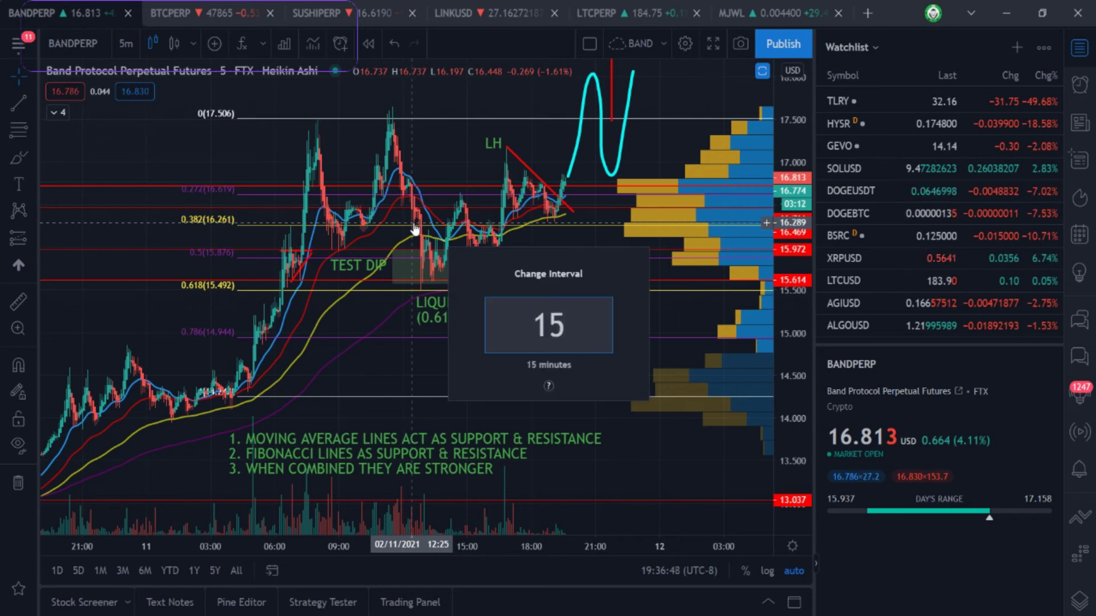
key(Return)
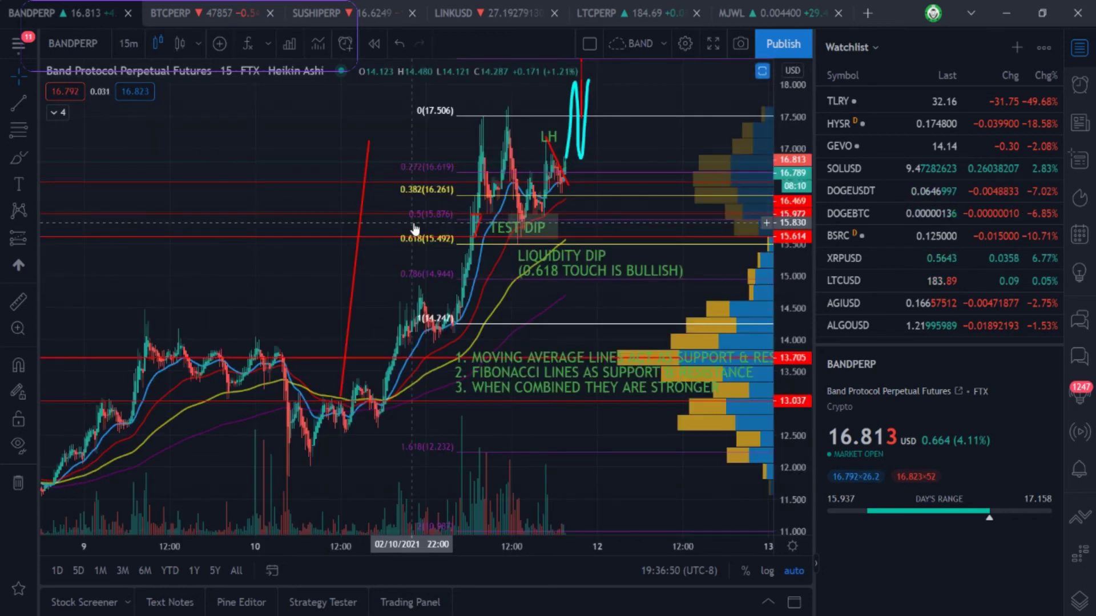
scroll(444, 218, up, 2)
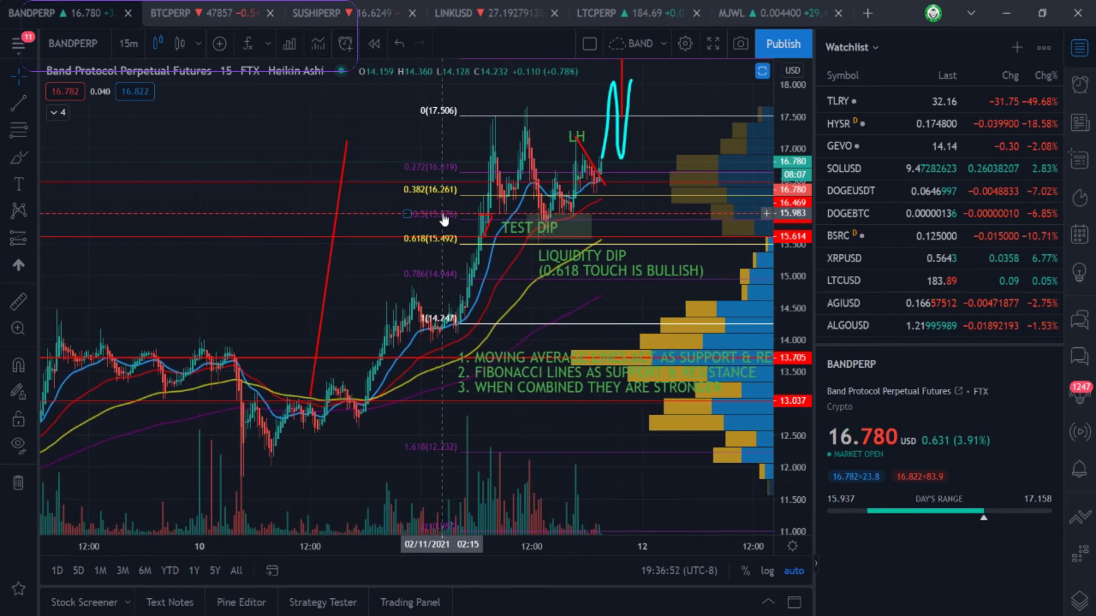
scroll(444, 219, up, 3)
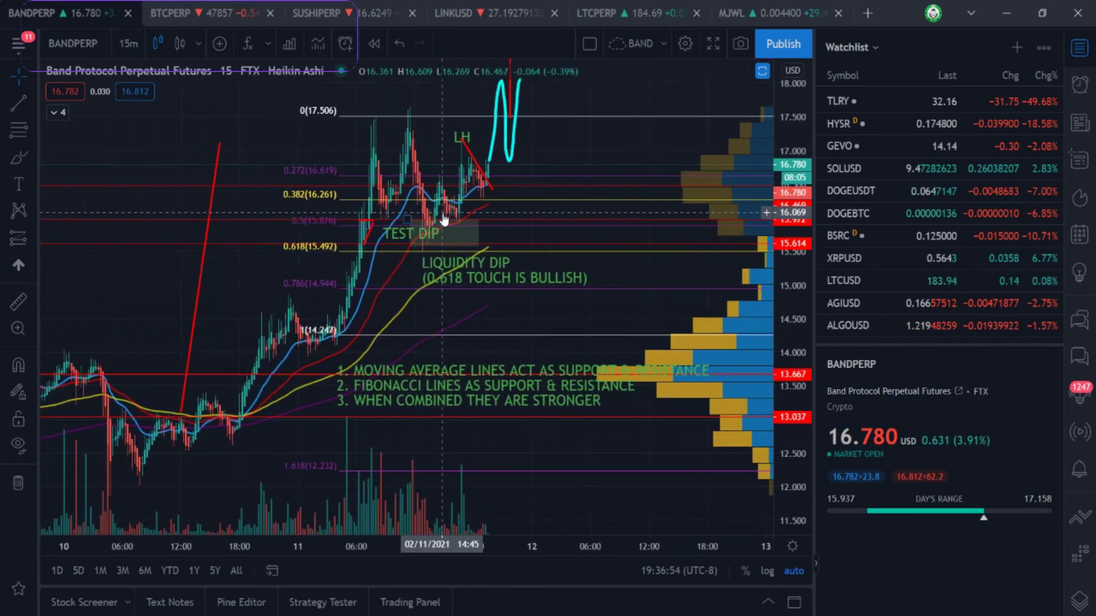
scroll(444, 219, up, 3)
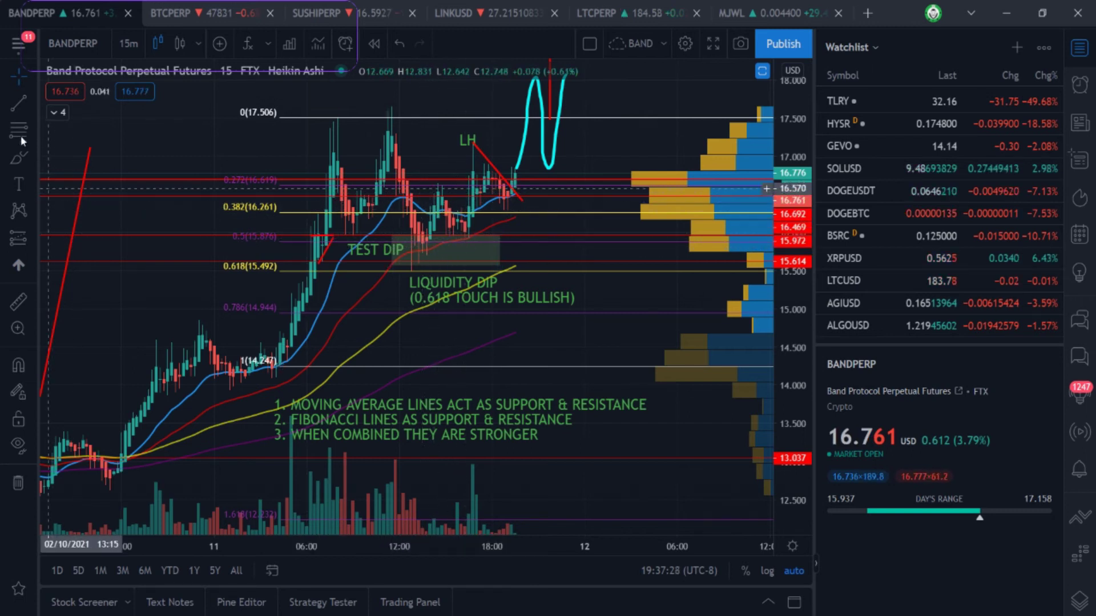
Draw an ascending trend line from the liquidity dip low at about 15.512, 12:30, to about 16.961 at 01:00 on 02/12.
click(17, 105)
click(407, 269)
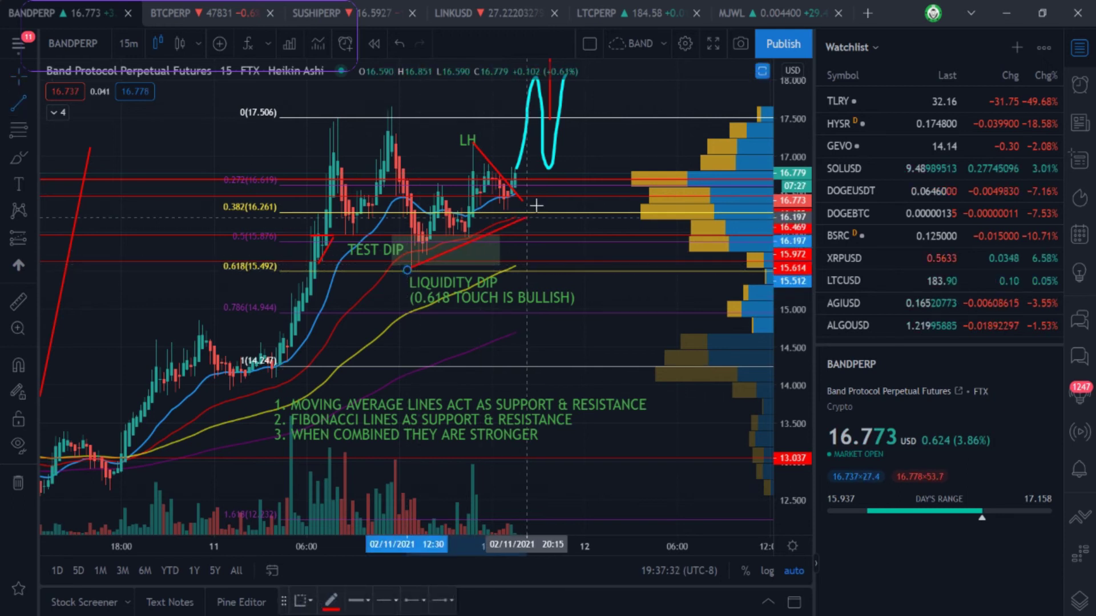
click(600, 159)
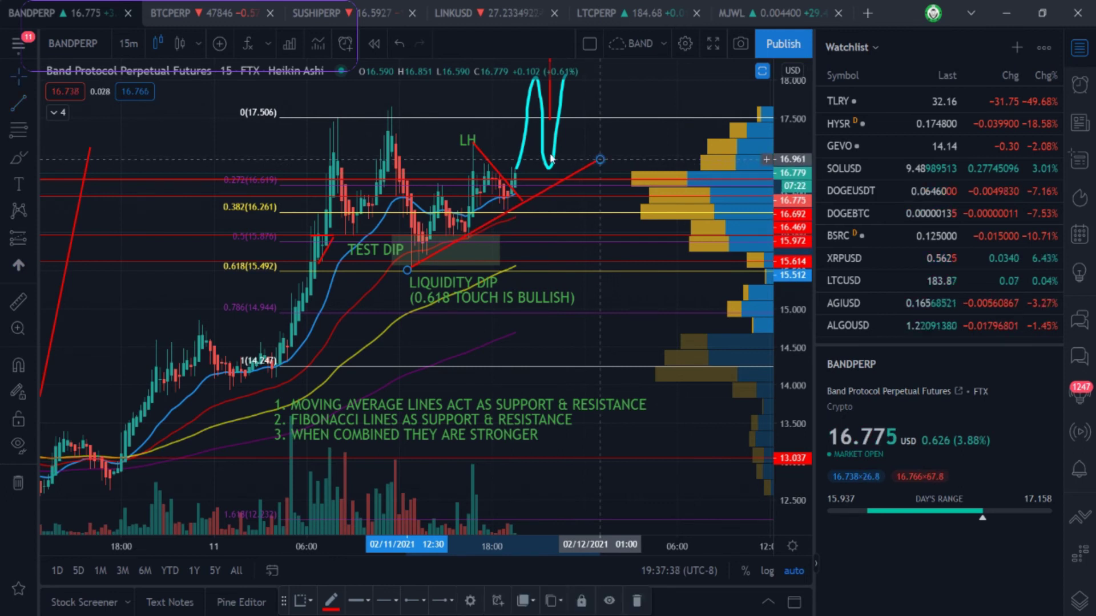
scroll(517, 179, up, 2)
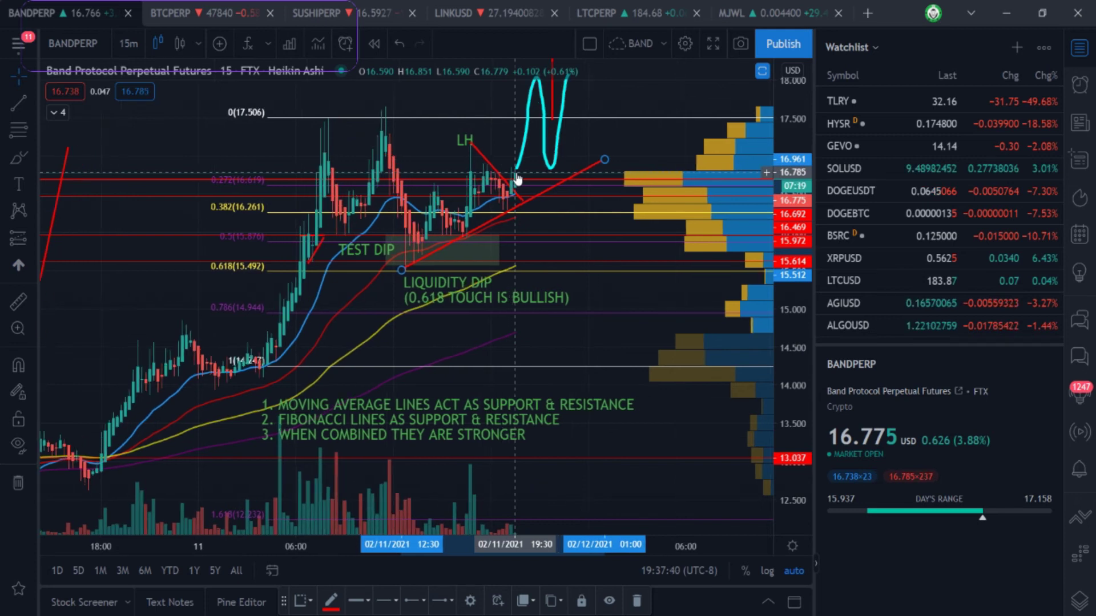
Delete the green rectangle marking the liquidity dip zone between about 15.573 and 15.969.
scroll(517, 179, up, 4)
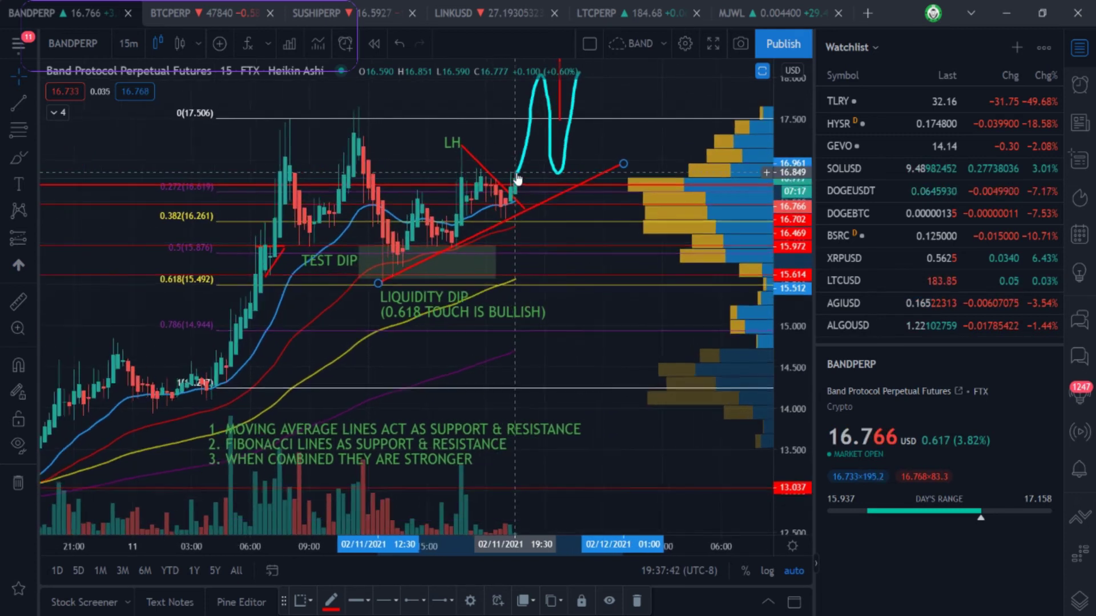
scroll(518, 179, up, 1)
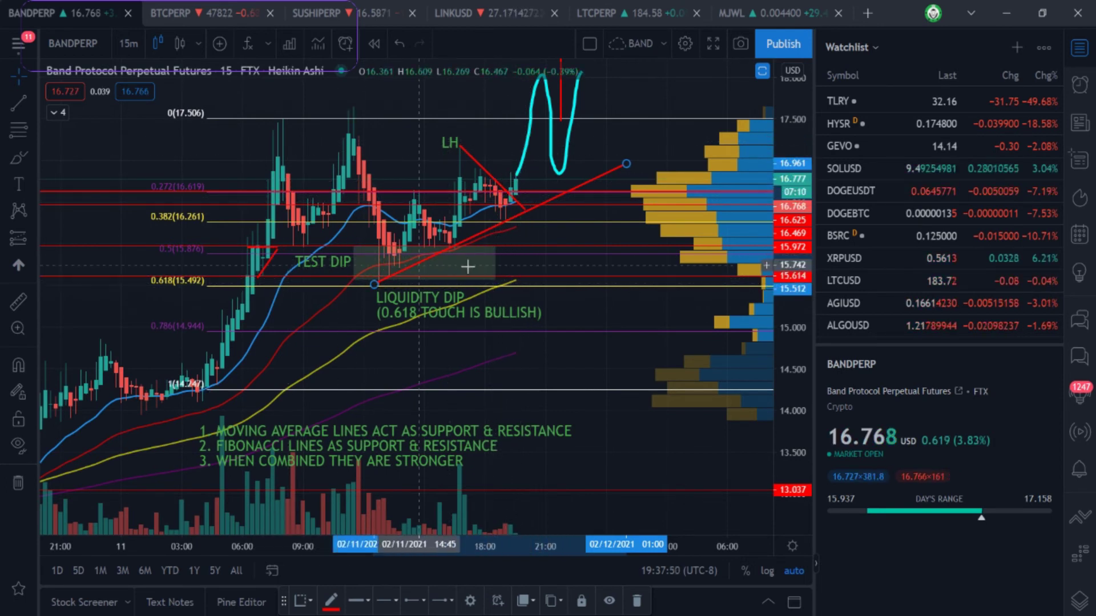
click(496, 277)
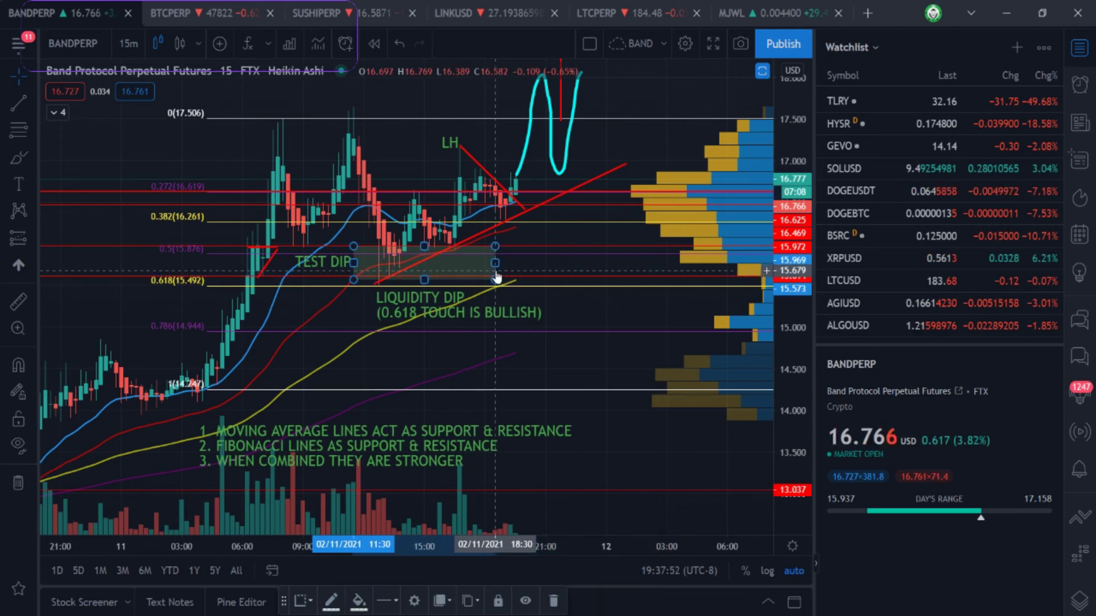
key(Delete)
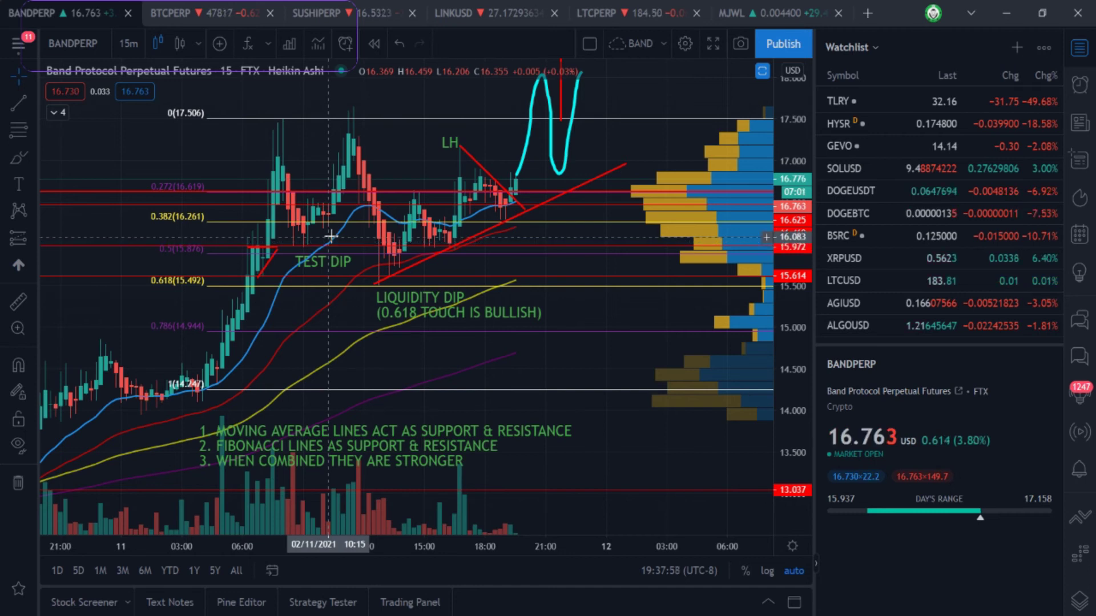
Brush a projected path from the 16:30 low up to the 0.382 level, down to the 0.618 level and back to the 0.5 level.
click(19, 159)
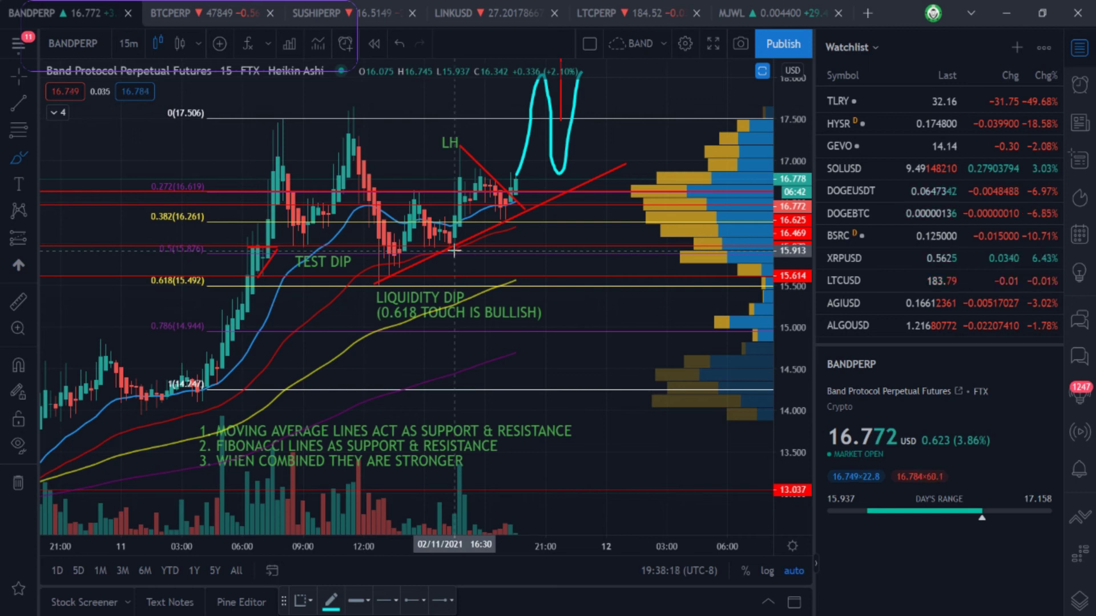
drag(454, 252, 467, 217)
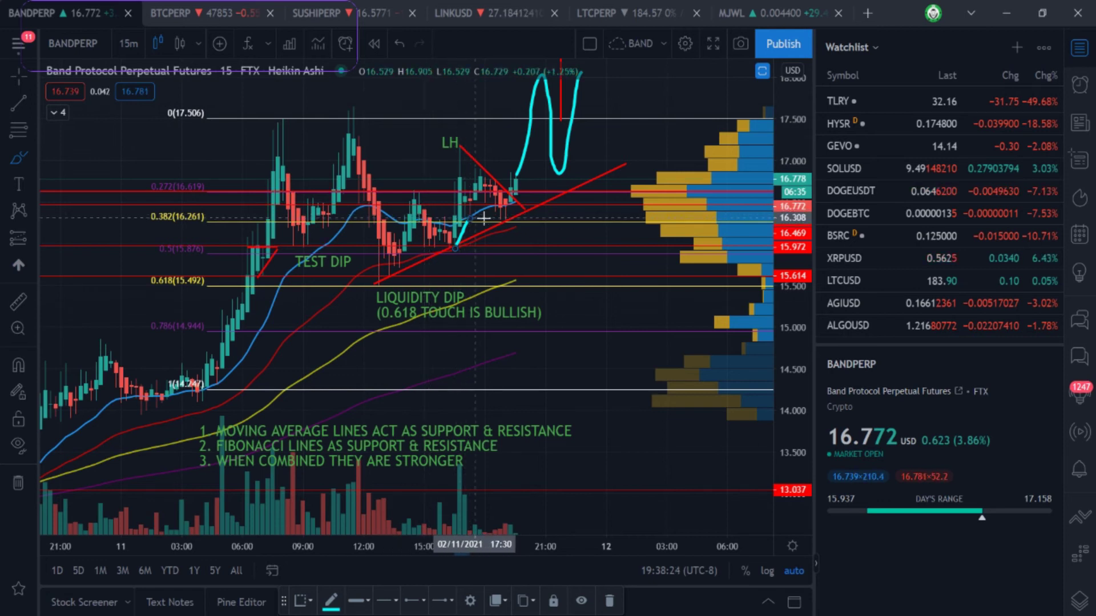
mouse_move(470, 219)
mouse_down()
mouse_move(492, 240)
mouse_move(507, 284)
mouse_move(527, 270)
mouse_move(531, 245)
mouse_up()
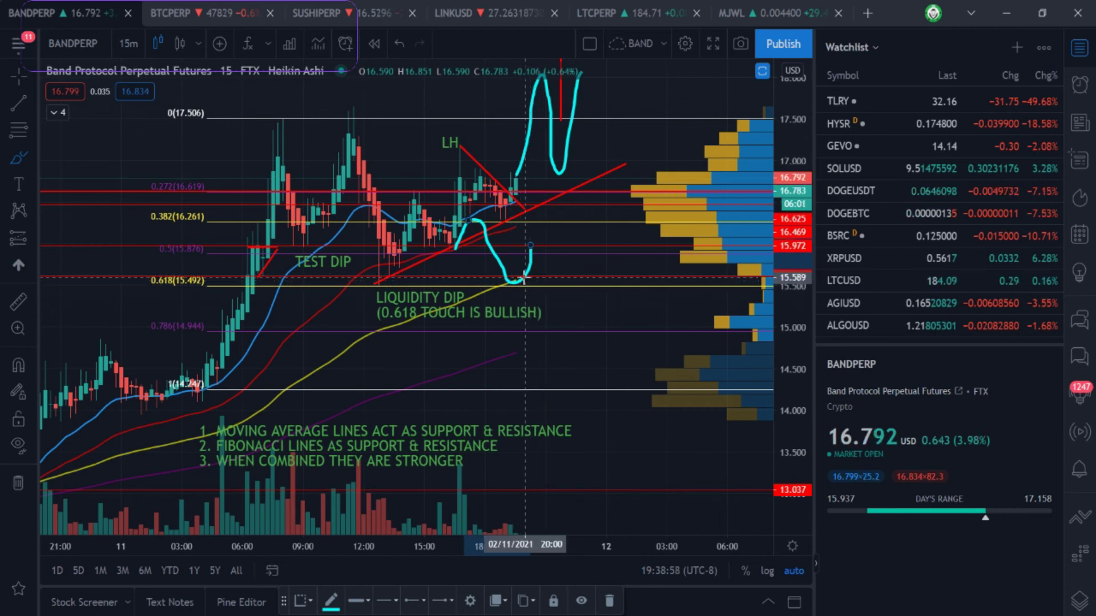
Place a red up arrow mark at about 15.904, 20:30 on 02/11, at the end of the projected path.
click(33, 182)
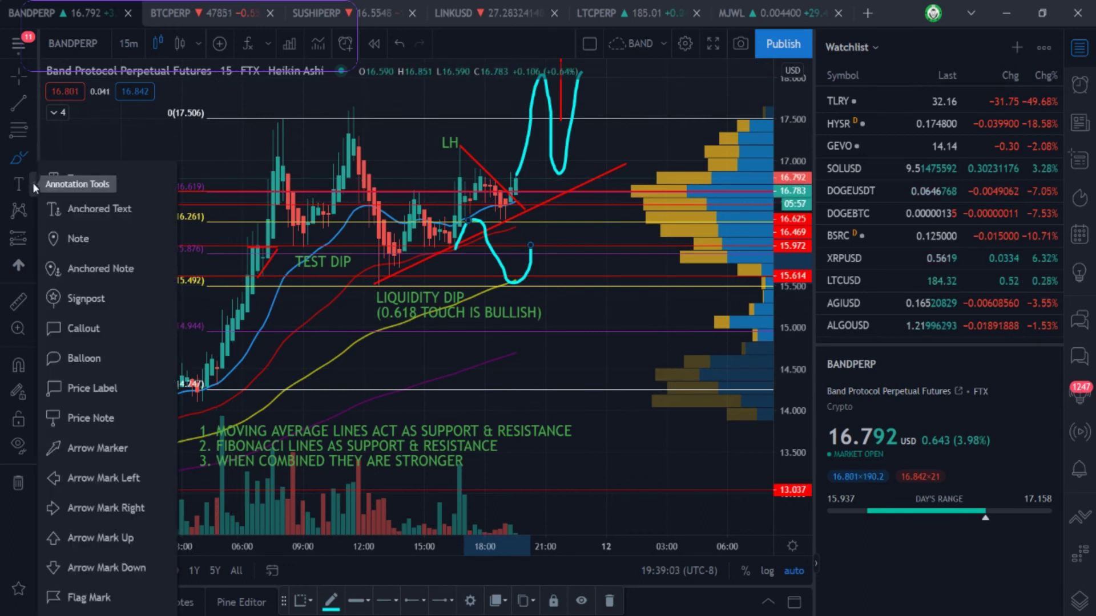
click(33, 107)
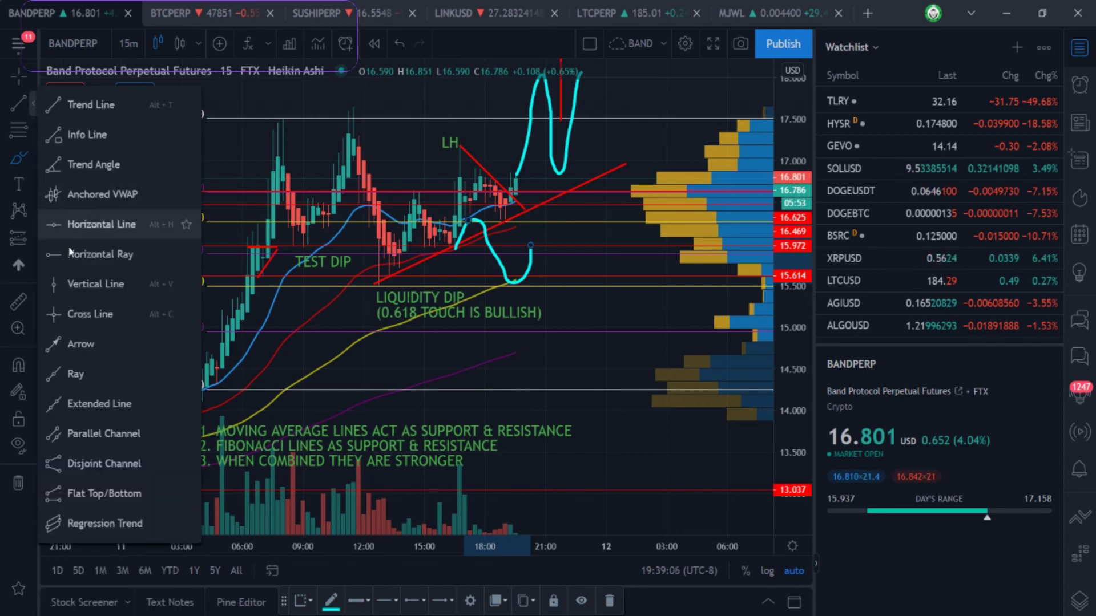
click(23, 267)
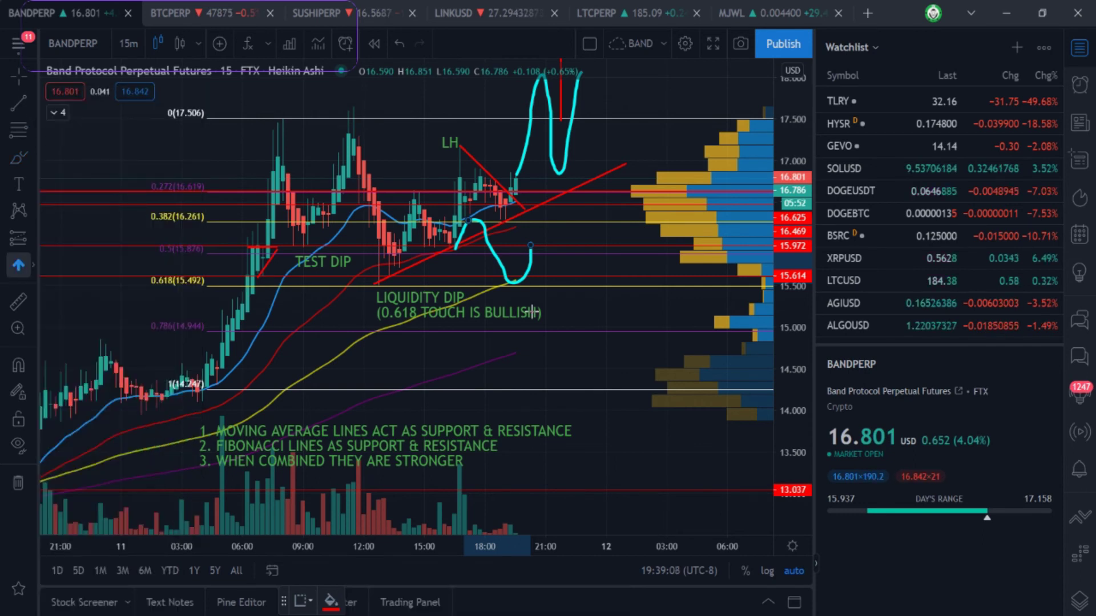
click(535, 278)
drag(544, 282, 539, 242)
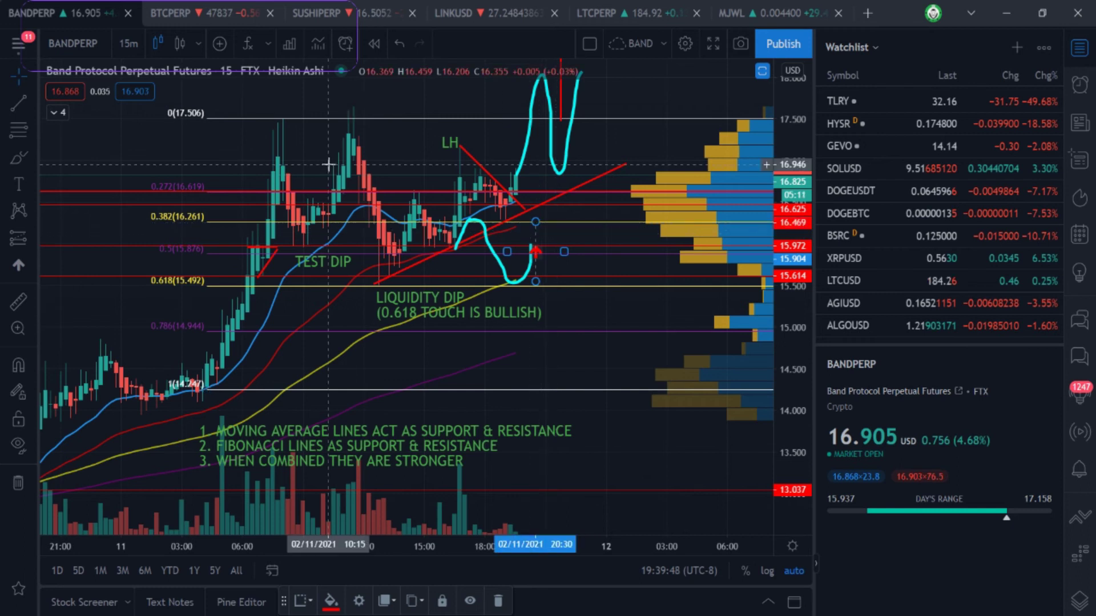
Extend the projected path with brush strokes, dropping to the 0.786 level and recovering to about 17.
click(17, 163)
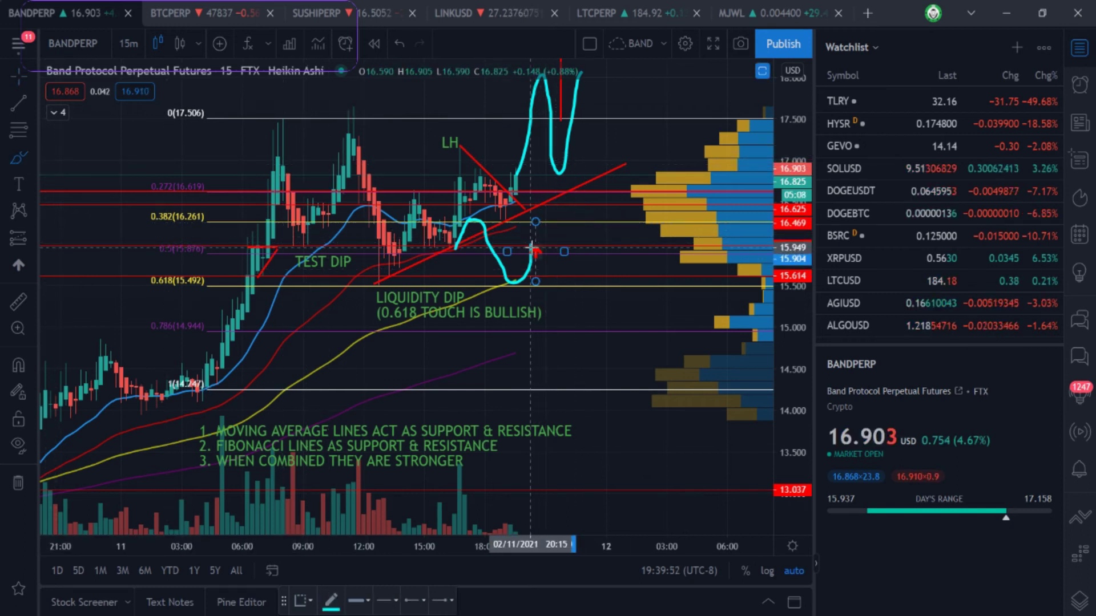
mouse_move(531, 249)
mouse_down()
mouse_move(547, 223)
mouse_move(564, 233)
mouse_move(571, 317)
mouse_move(567, 334)
mouse_move(523, 346)
mouse_move(561, 331)
mouse_up()
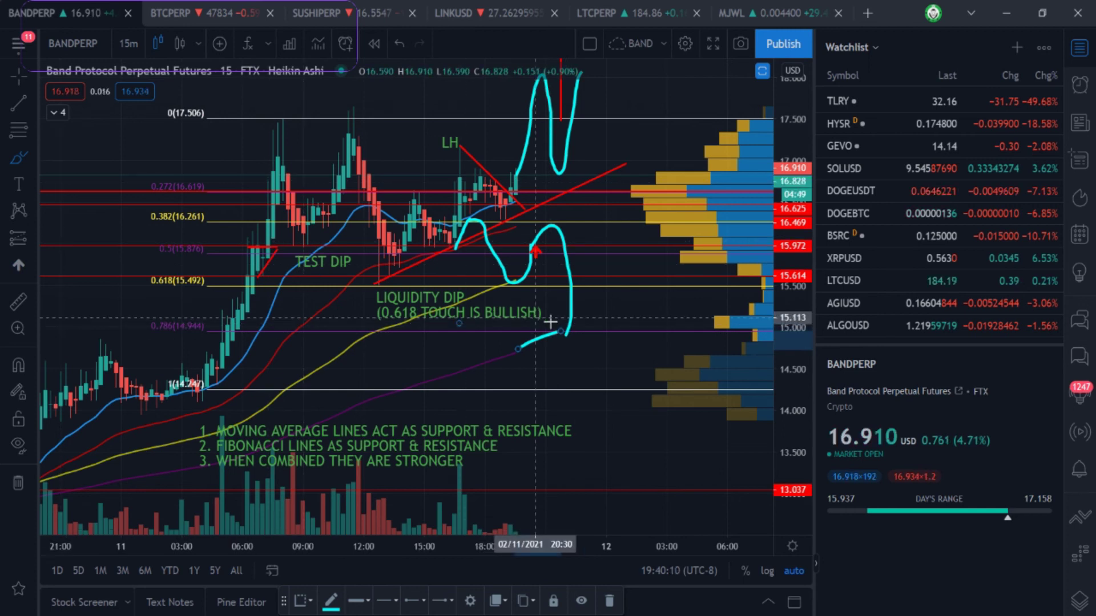
mouse_move(568, 330)
mouse_down()
mouse_move(632, 344)
mouse_move(668, 278)
mouse_move(745, 231)
mouse_move(768, 154)
mouse_up()
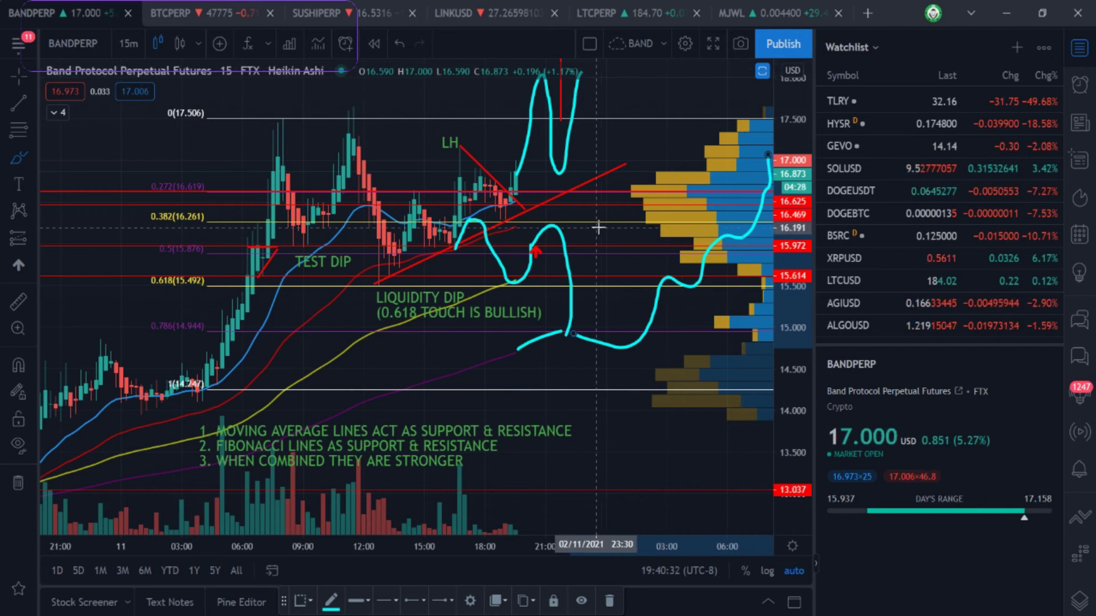
Undo the lower projected paths, the arrow, the liquidity-dip rectangle's deletion, the ascending trend line and the change to the 15-minute interval.
key(ctrl+z)
key(ctrl+z)
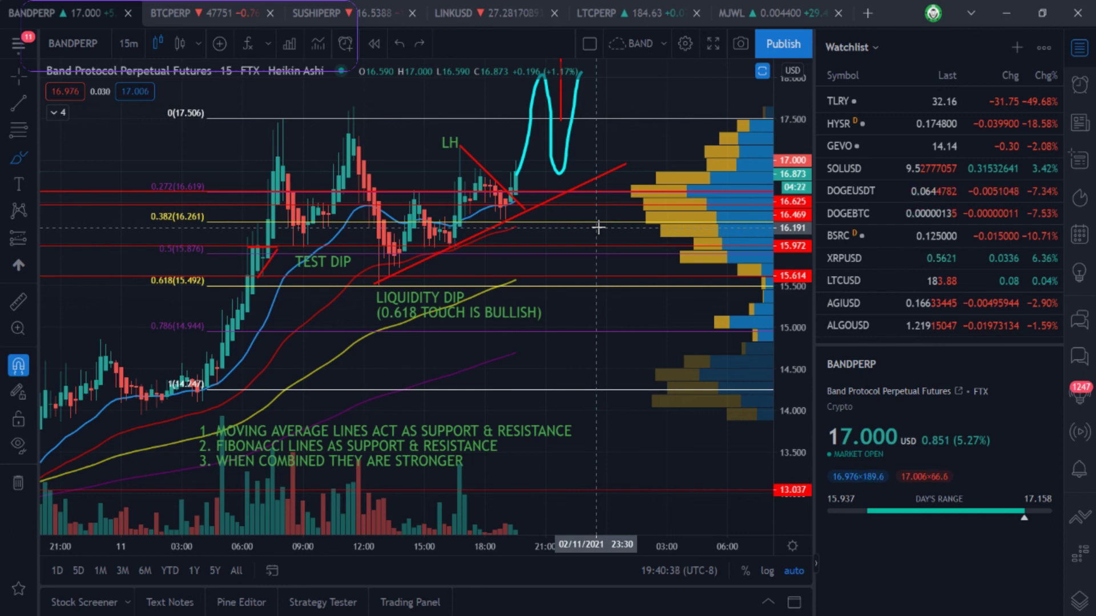
key(ctrl+z)
key(ctrl+z)
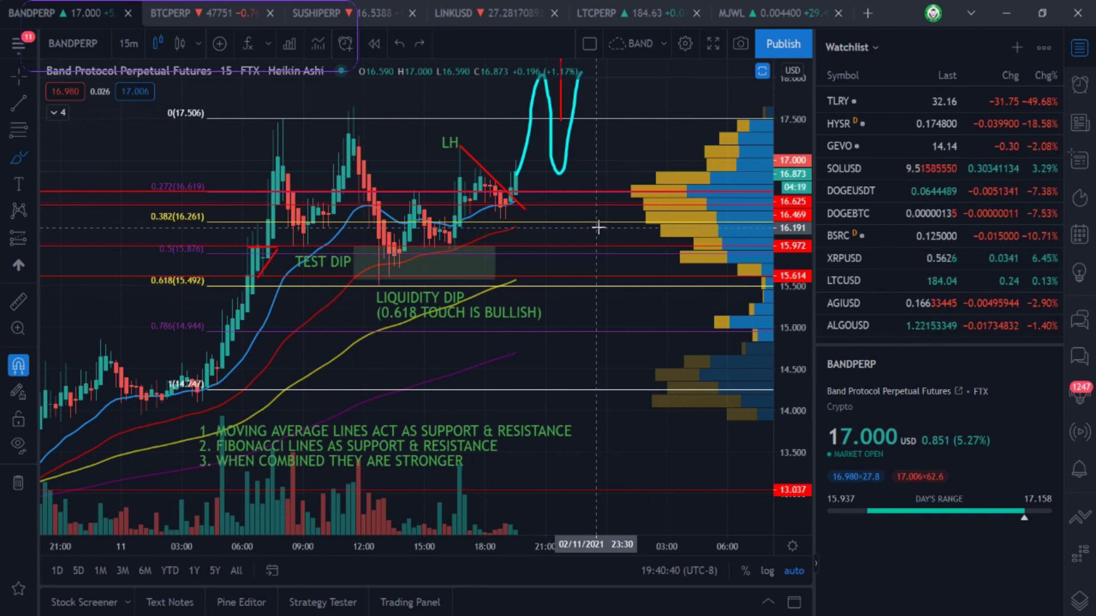
key(ctrl+z)
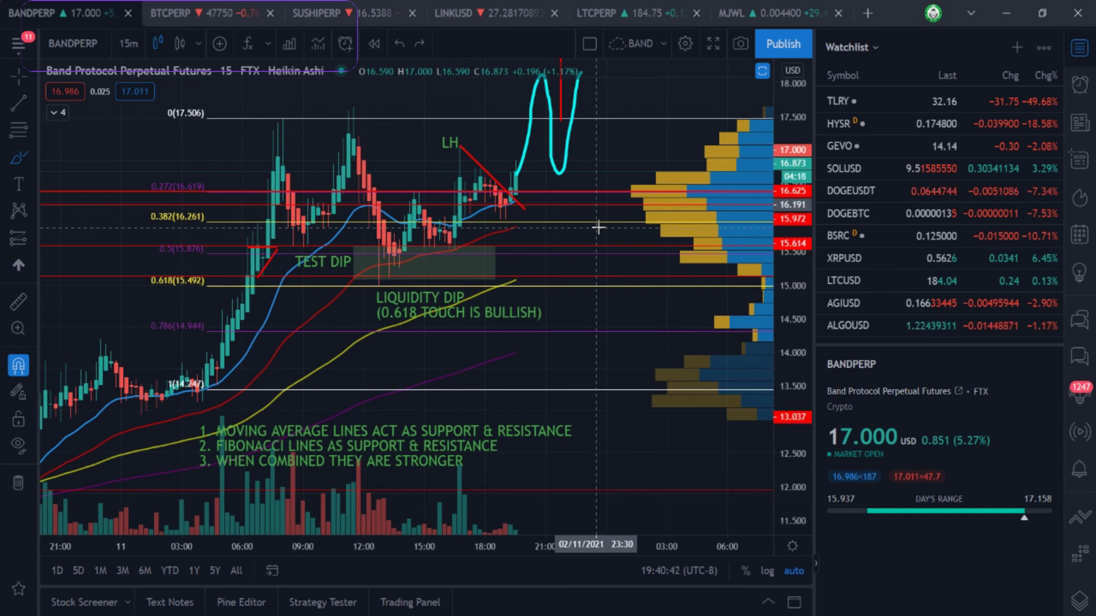
key(ctrl+z)
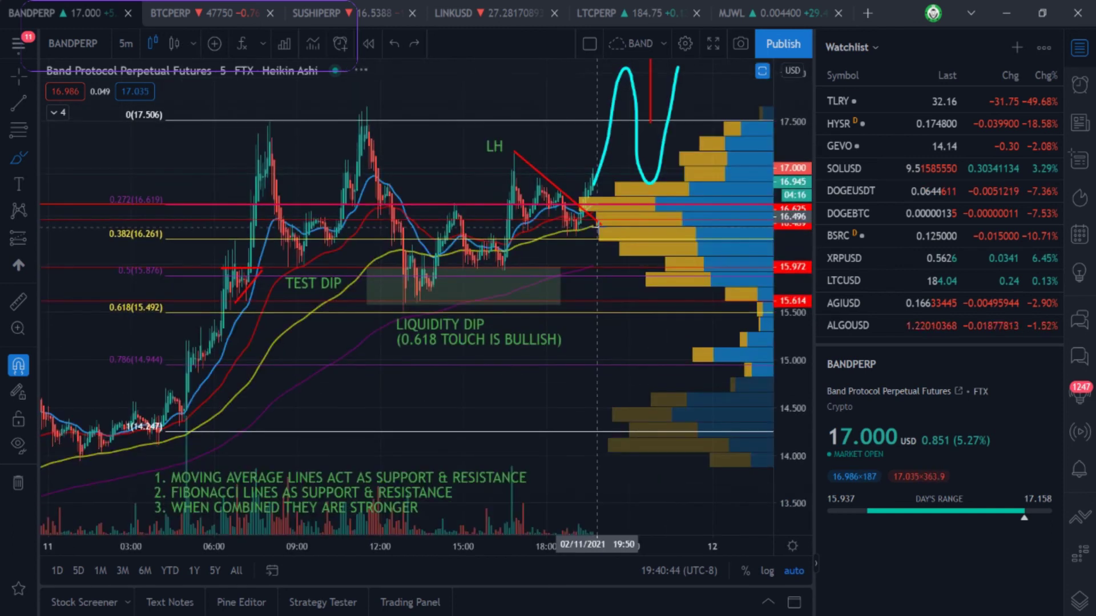
key(ctrl+z)
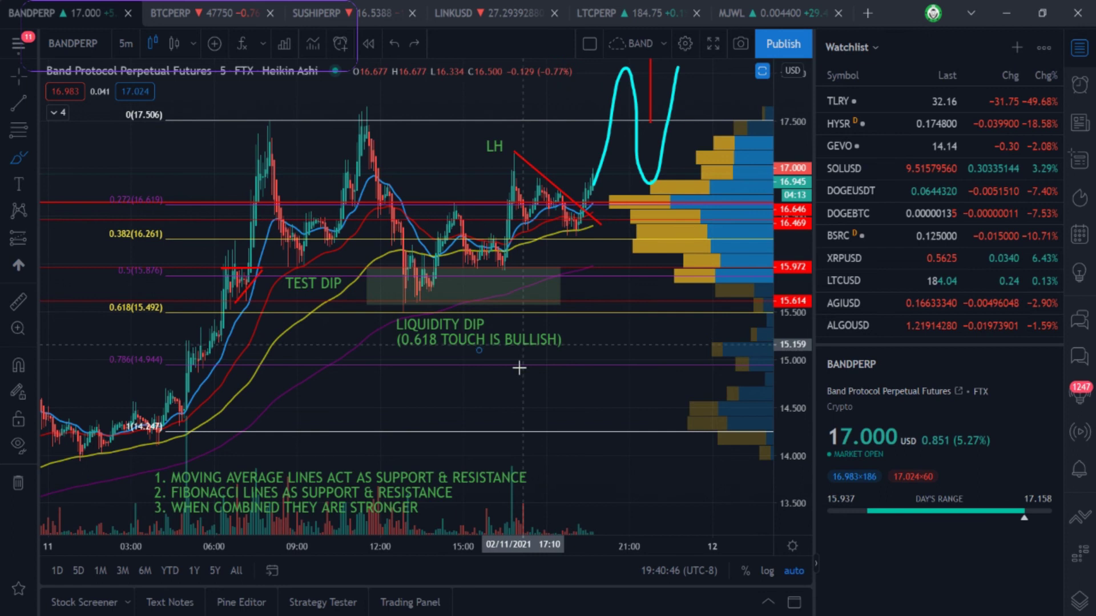
key(ctrl+y)
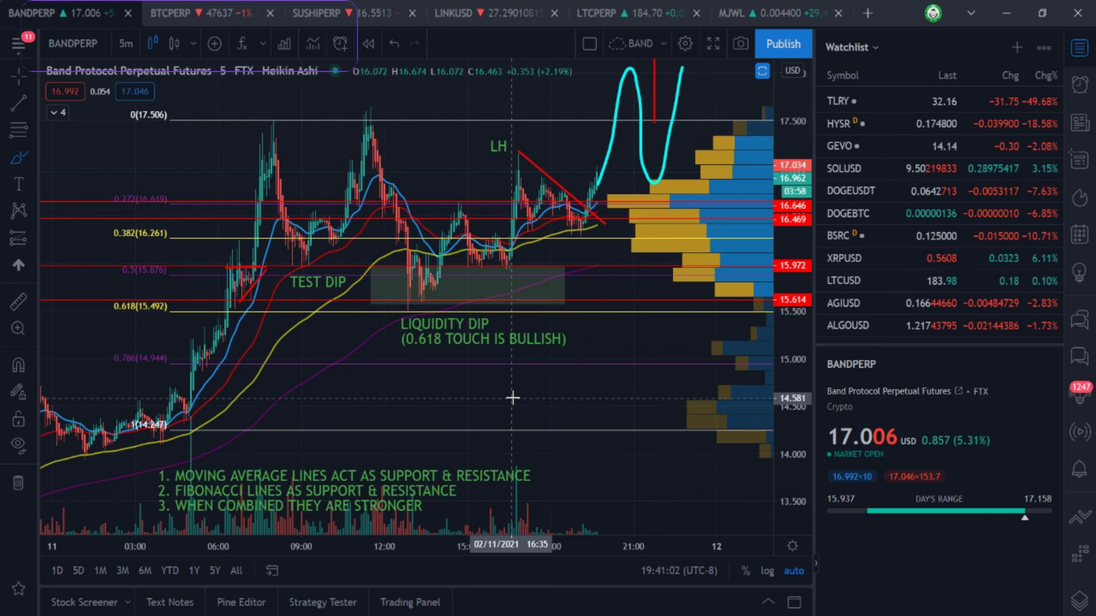
scroll(512, 398, right, 5)
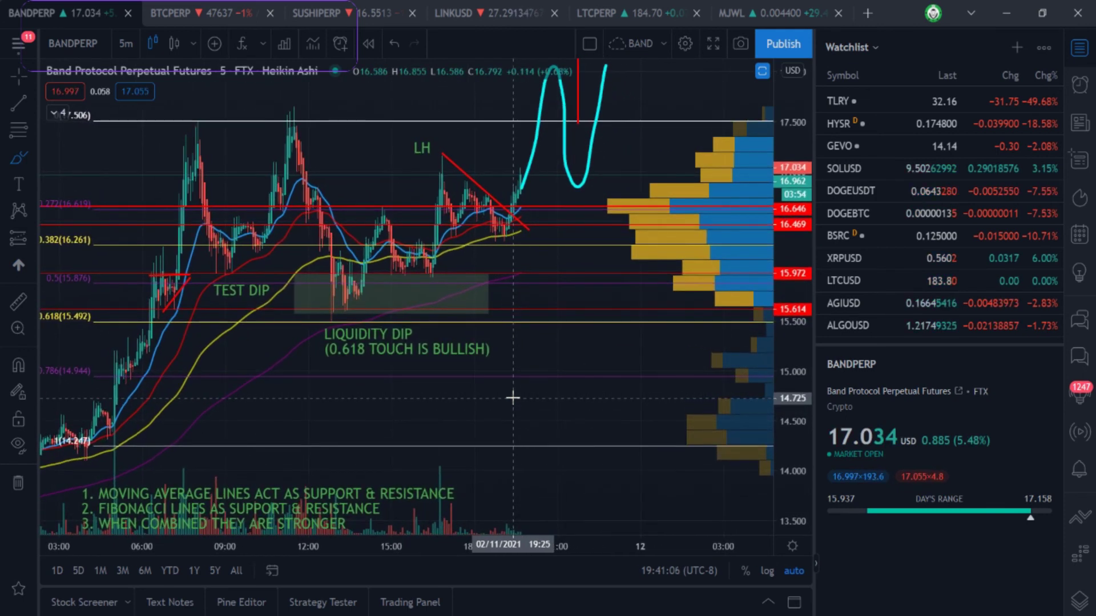
drag(530, 207, 533, 246)
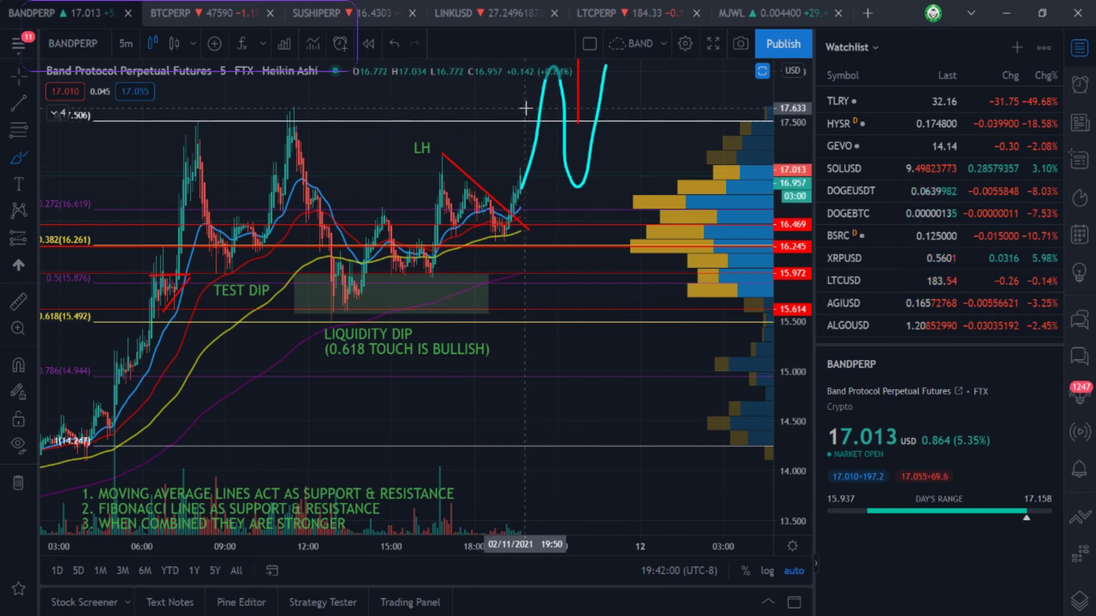
Switch to the BTCPERP chart and draw a descending trend line under the lows from about 47460 at 05:40 to about 45948 at 20:40.
click(227, 12)
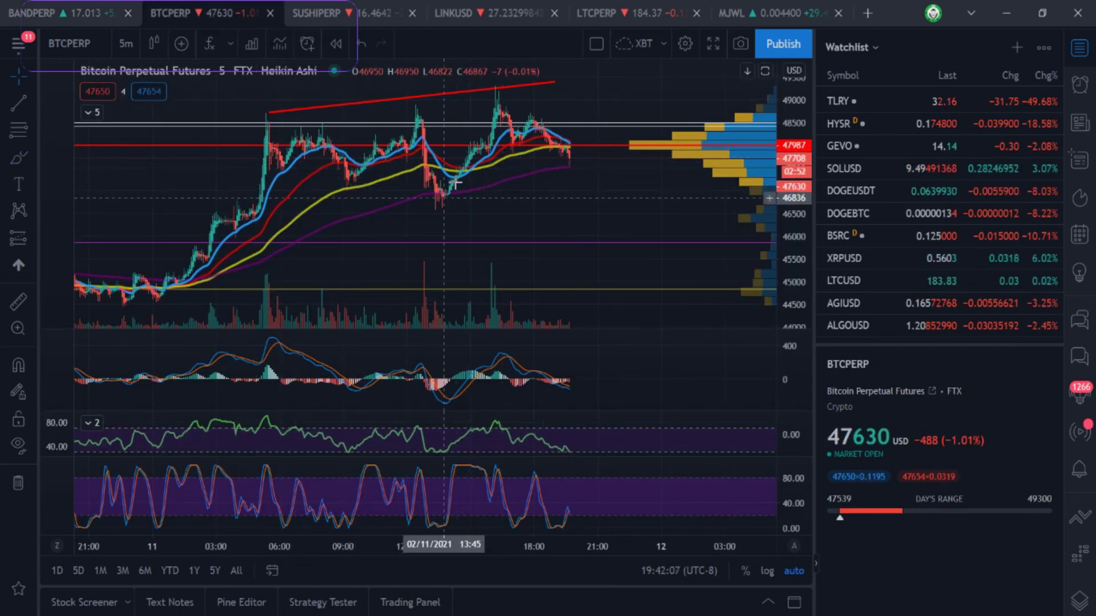
click(12, 110)
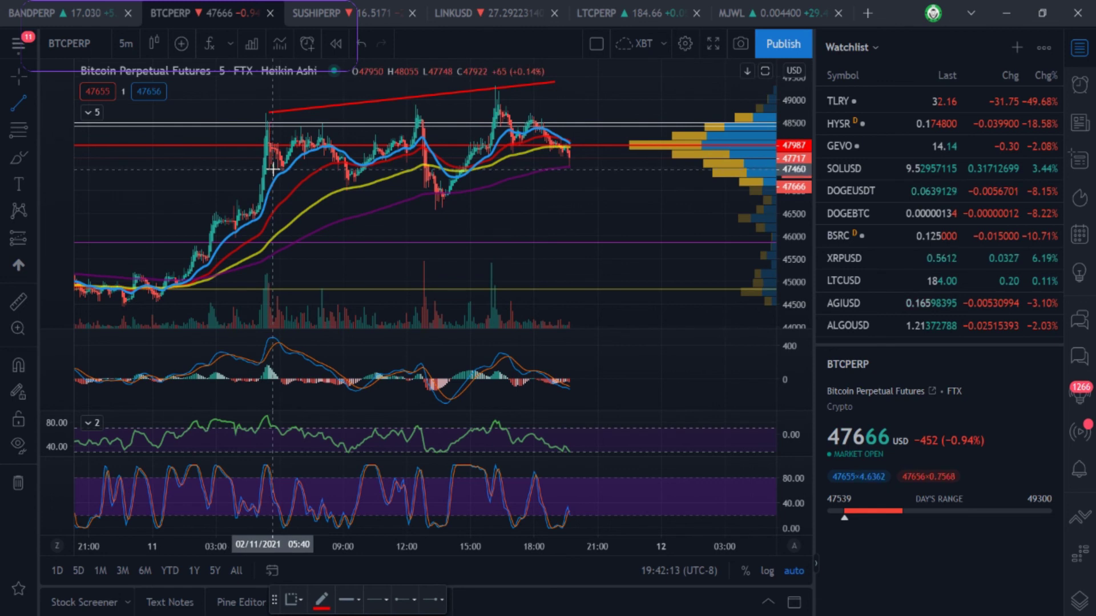
drag(535, 220, 591, 238)
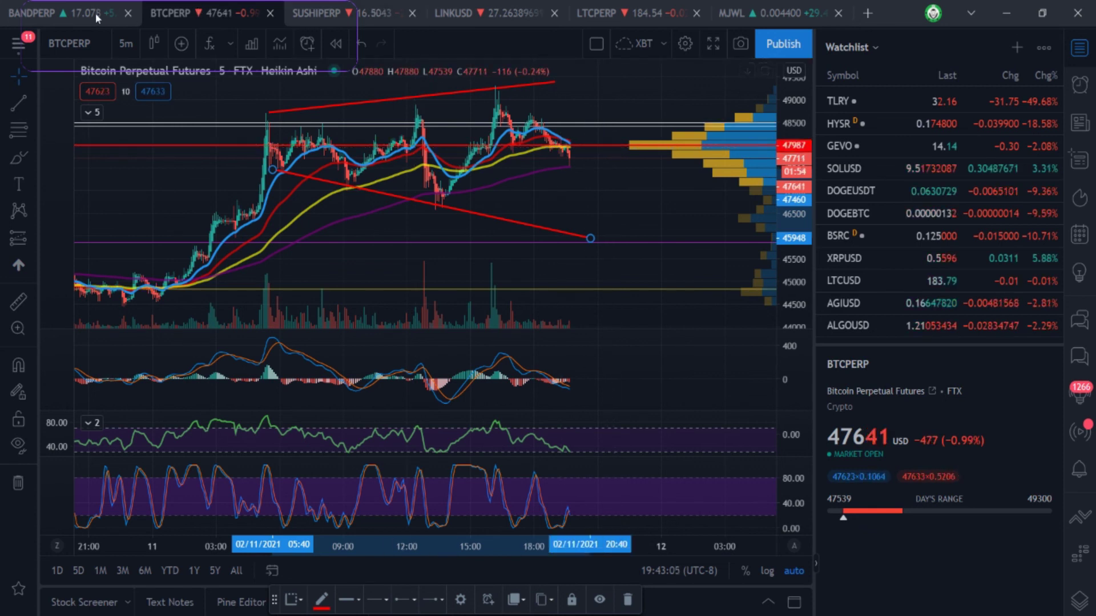
Return to the BANDPERP chart and delete the cyan projected price path above the latest candles.
click(57, 13)
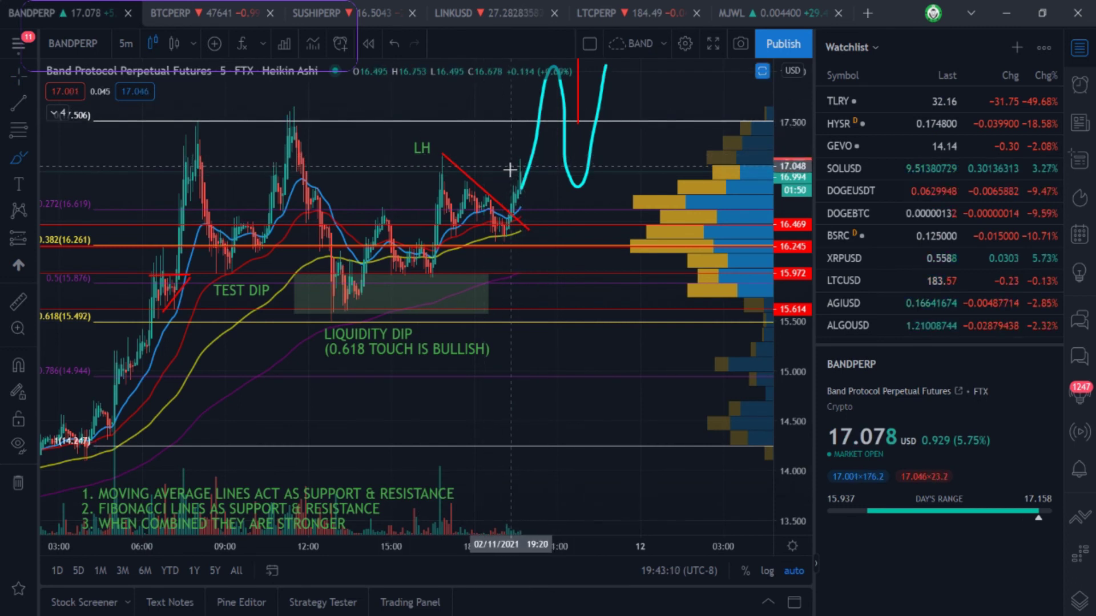
scroll(510, 169, down, 3)
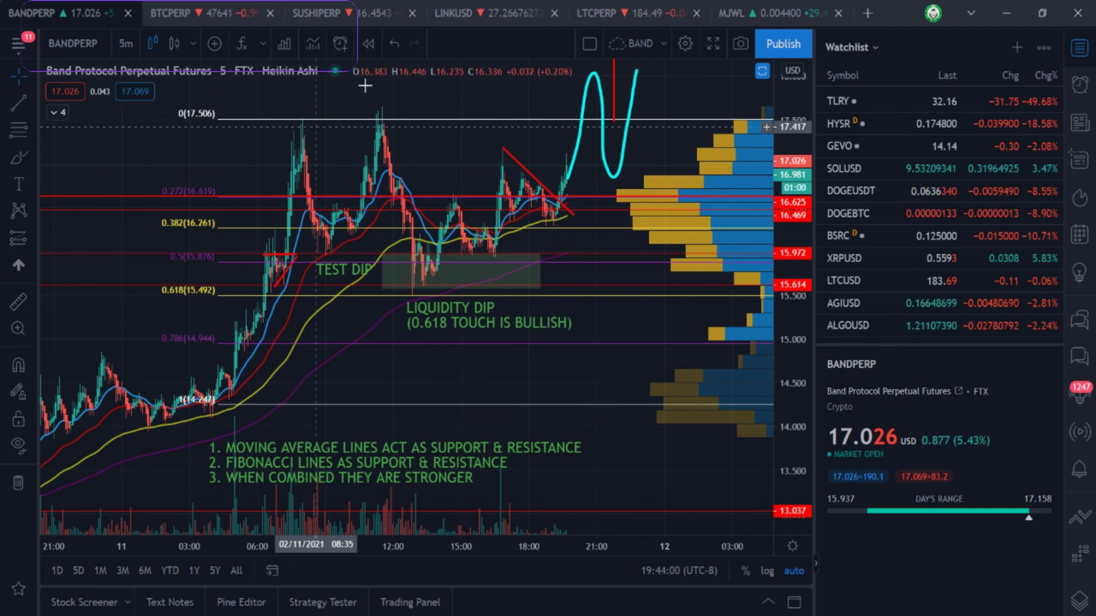
click(584, 111)
key(Delete)
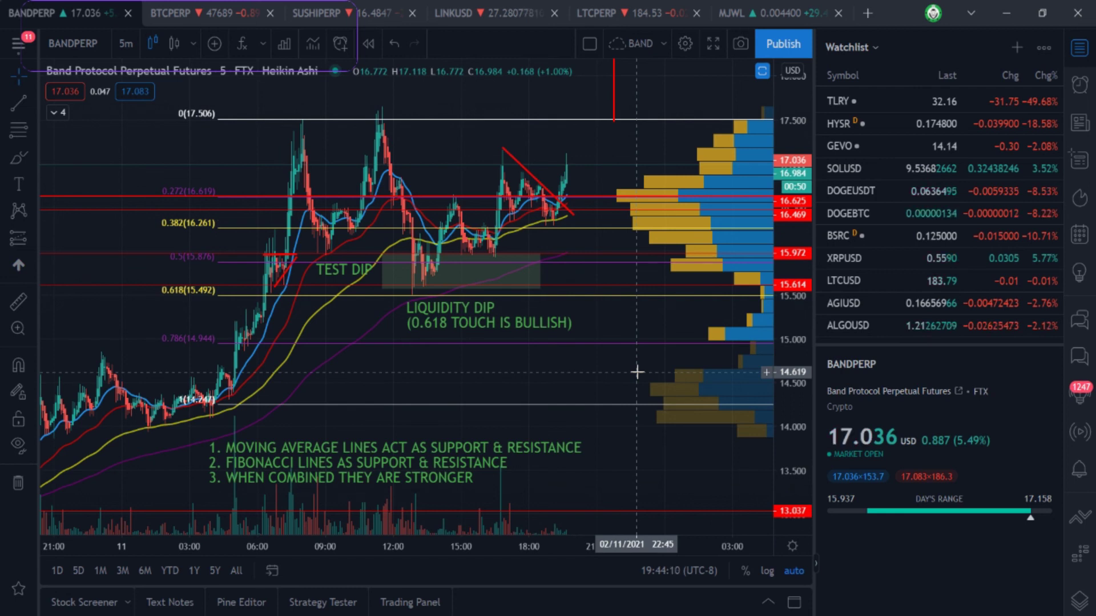
mouse_move(486, 501)
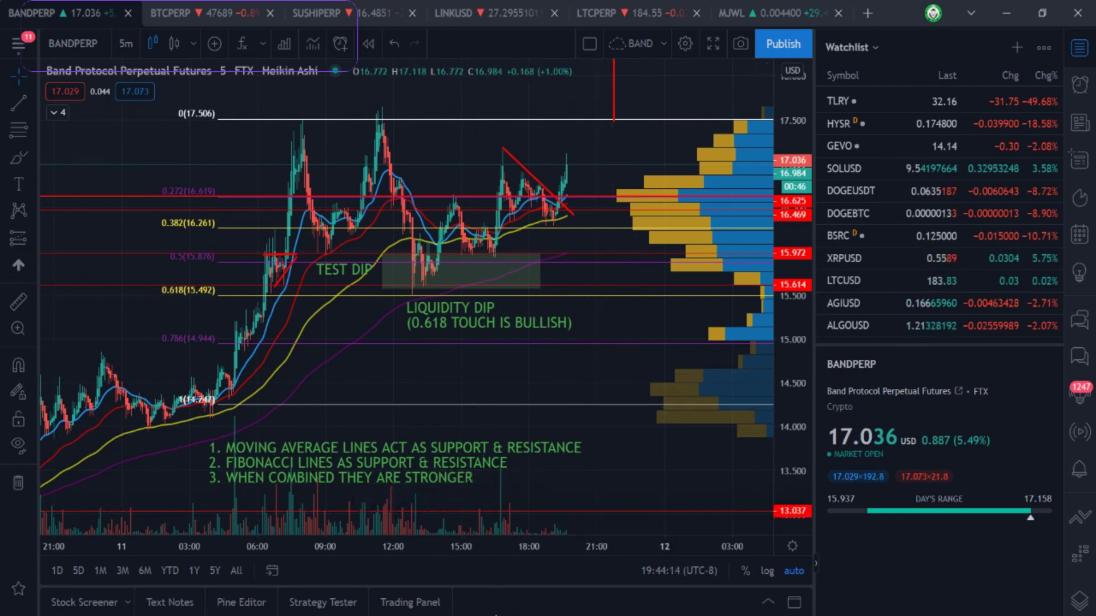